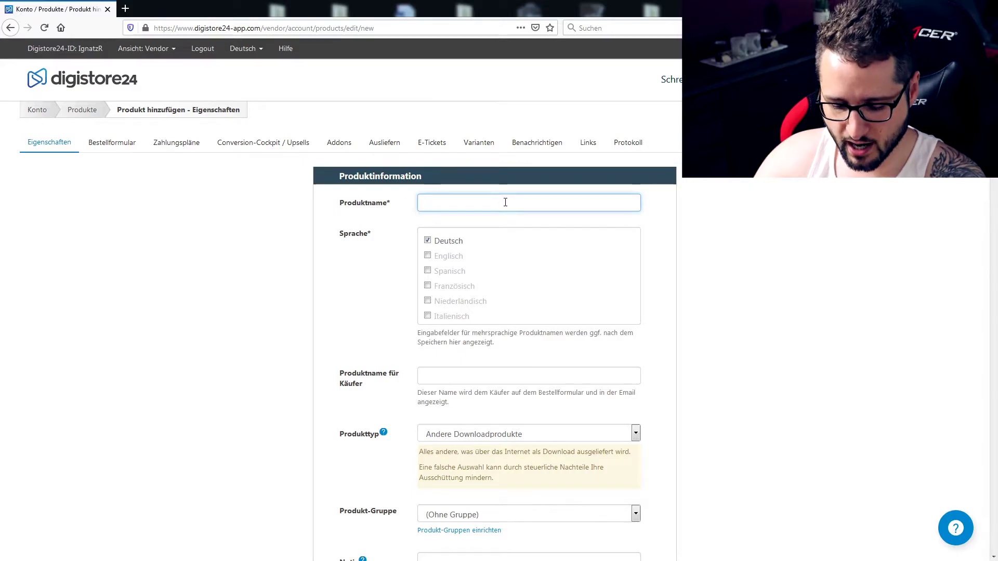
# Step: Enter "Produktname" as the name of the new product
pyautogui.write('Produktname')
pyautogui.moveTo(791, 294); pyautogui.dragTo(797, 276)
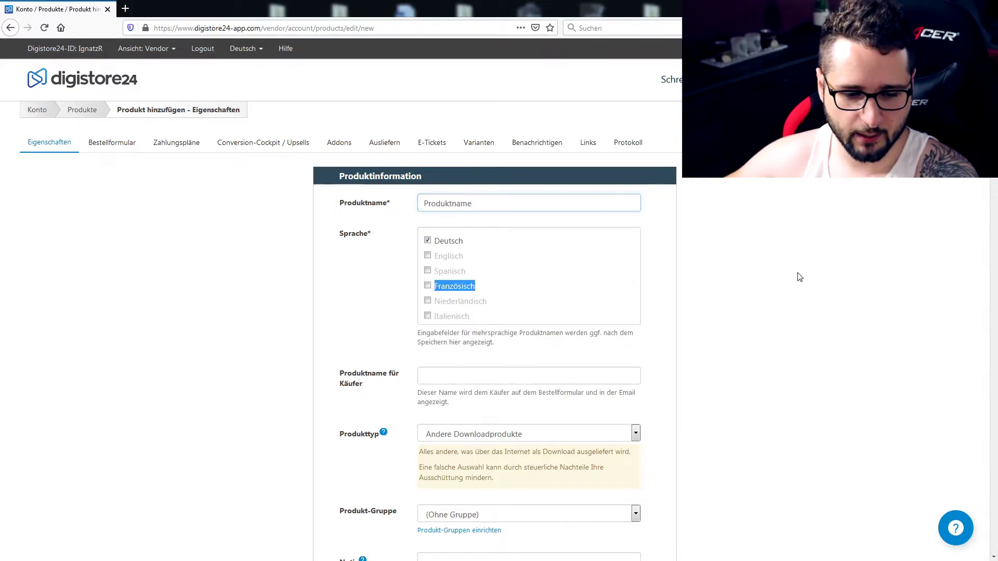
pyautogui.scroll(-1, 666, 254)
pyautogui.scroll(-2, 667, 254)
pyautogui.click(488, 163)
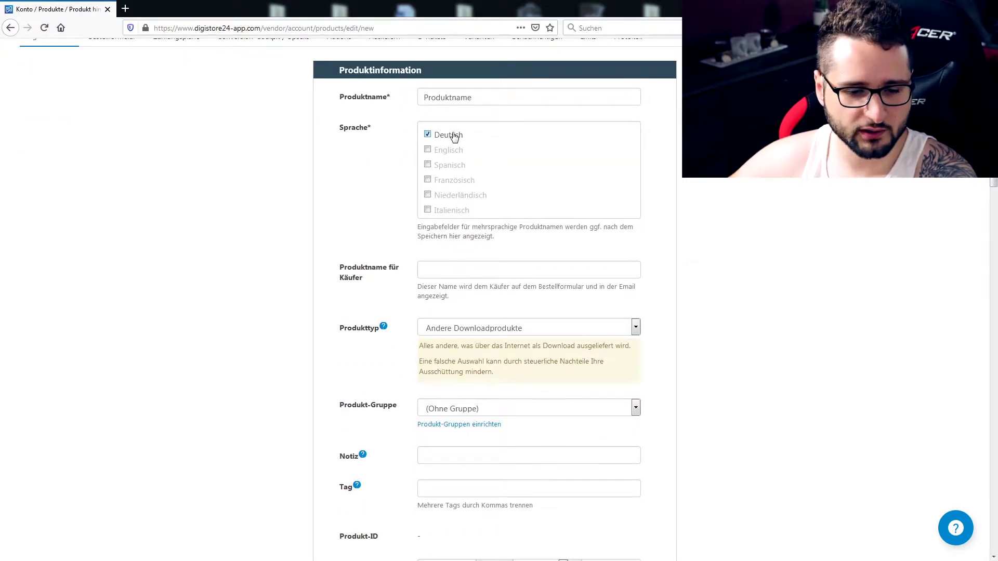
# Step: Set the product name shown to buyers to "test"
pyautogui.scroll(-1, 568, 194)
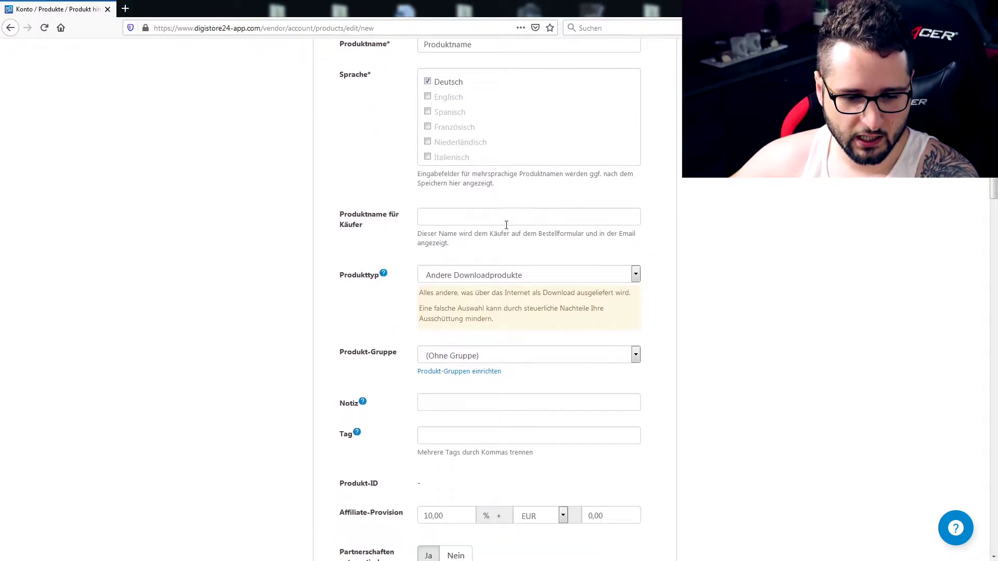
pyautogui.click(470, 221)
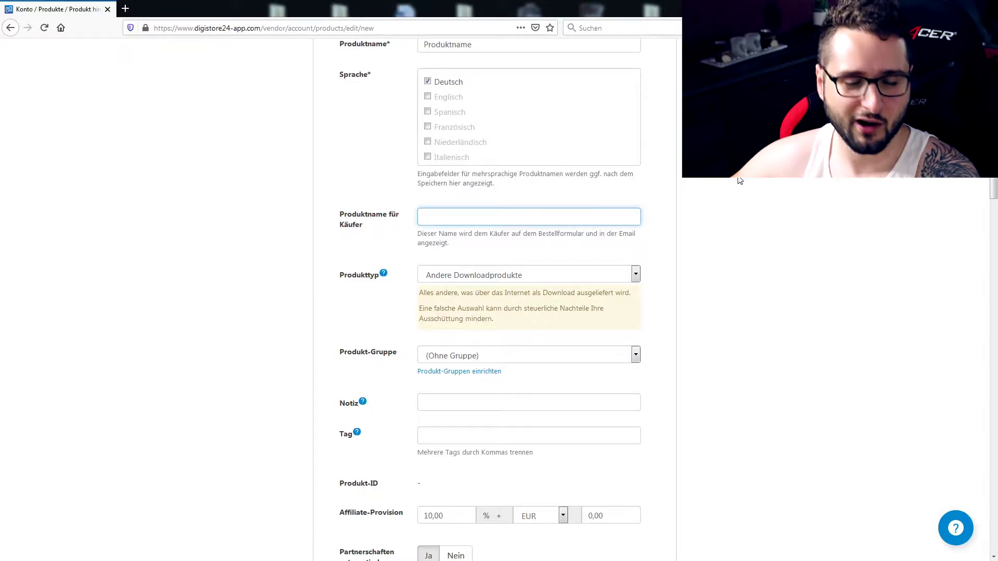
pyautogui.click(474, 217)
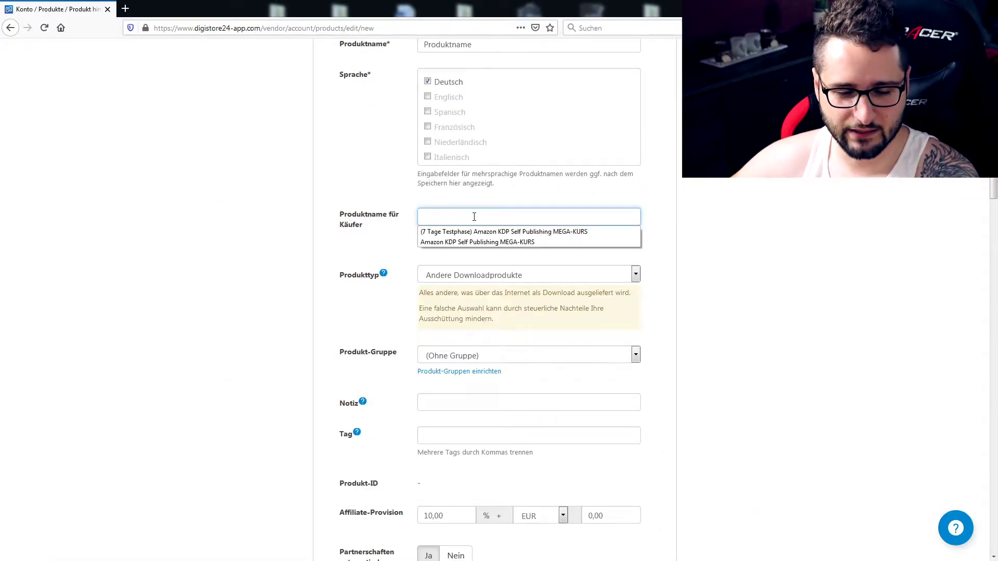
pyautogui.write('test')
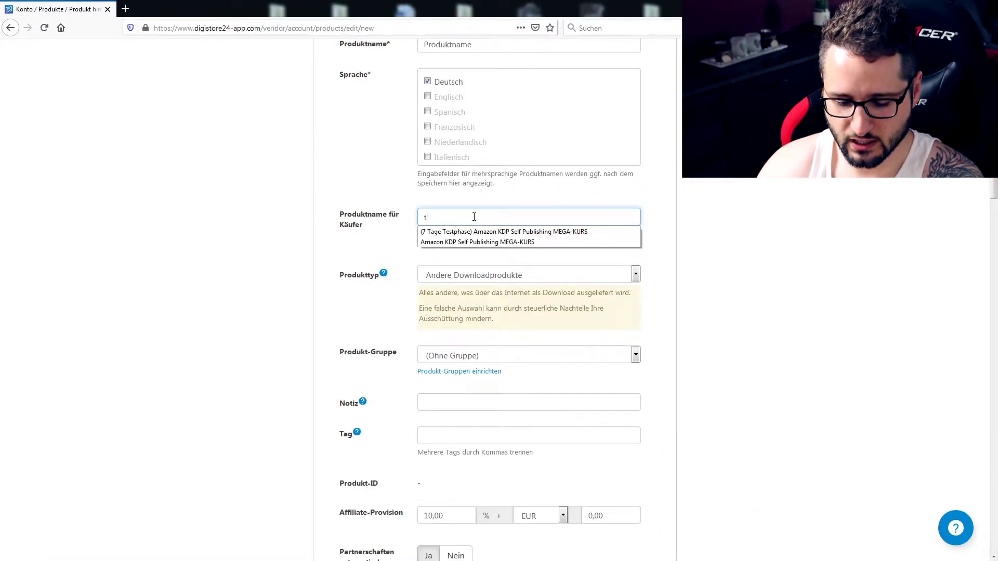
pyautogui.click(777, 239)
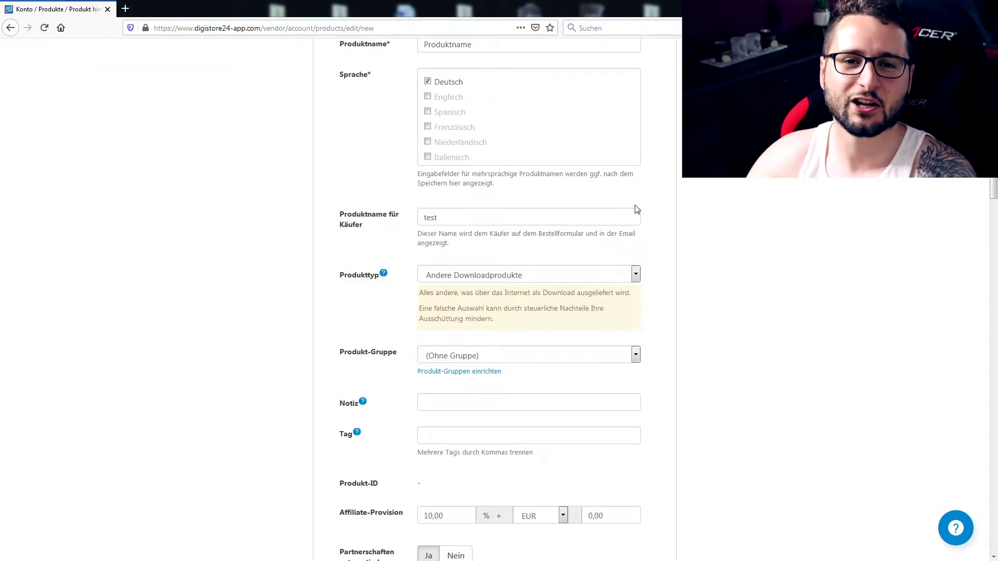
# Step: Set the product type to the digital option Mitgliederbereich
pyautogui.scroll(-2, 818, 227)
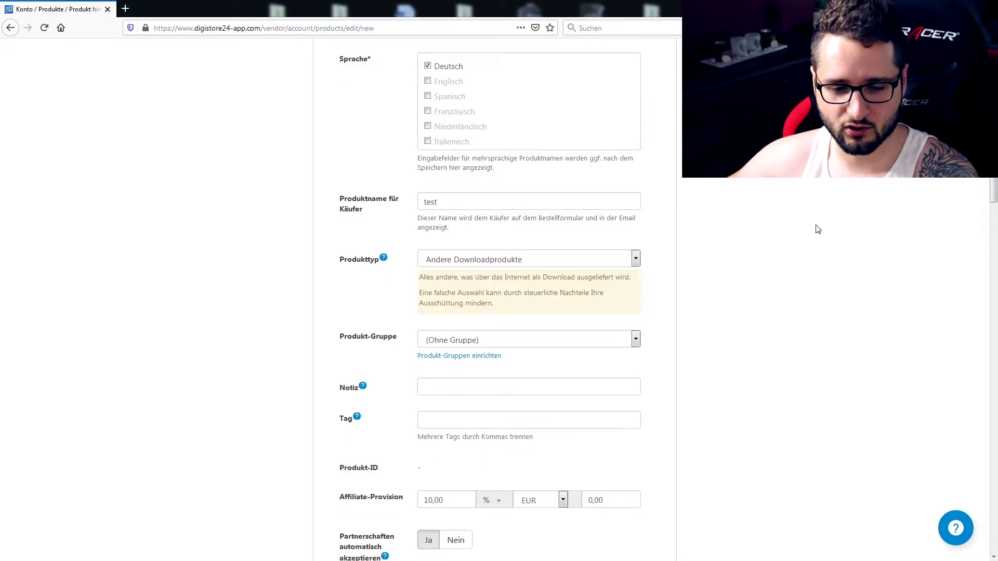
pyautogui.click(572, 173)
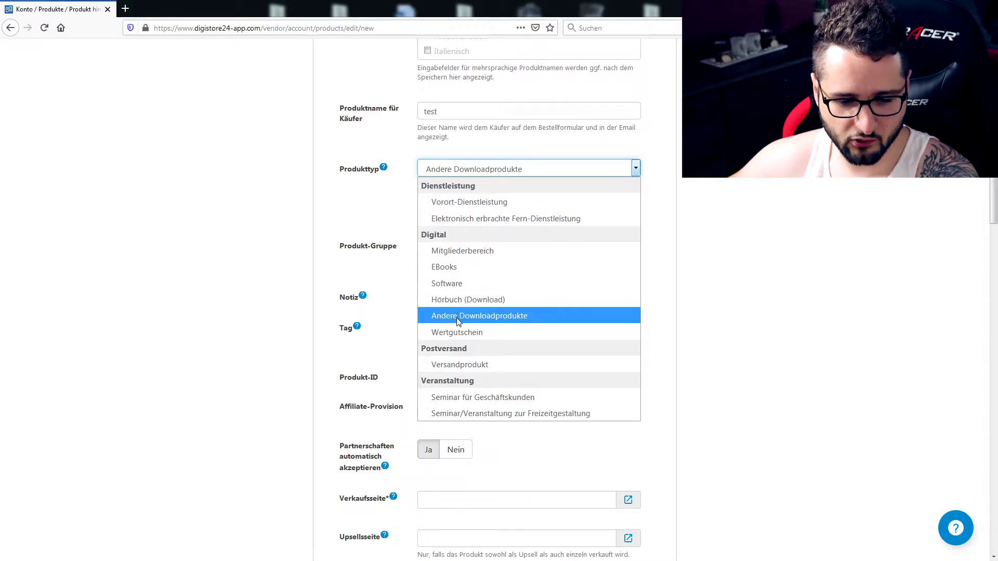
pyautogui.click(460, 365)
pyautogui.click(611, 175)
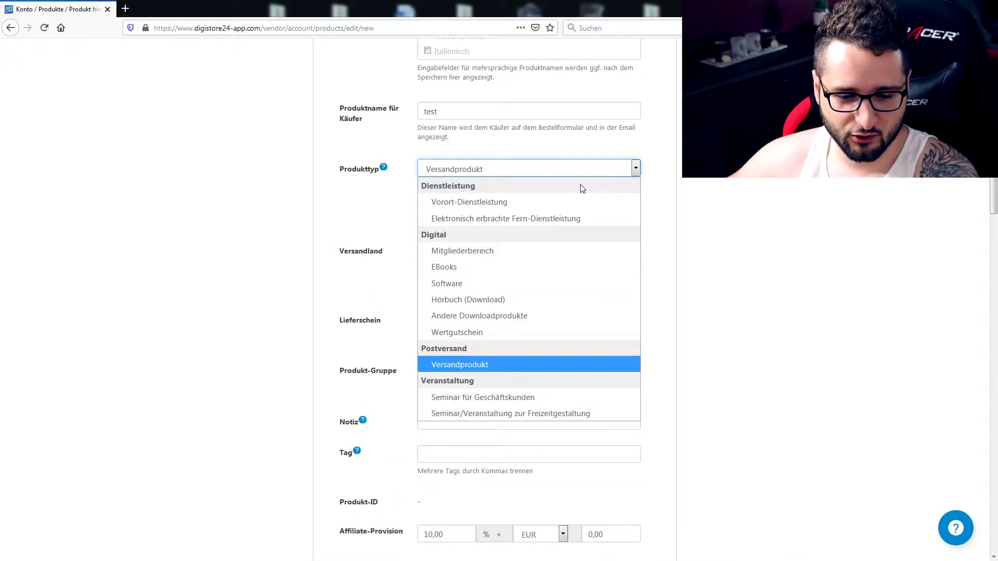
pyautogui.click(457, 252)
pyautogui.scroll(-1, 739, 192)
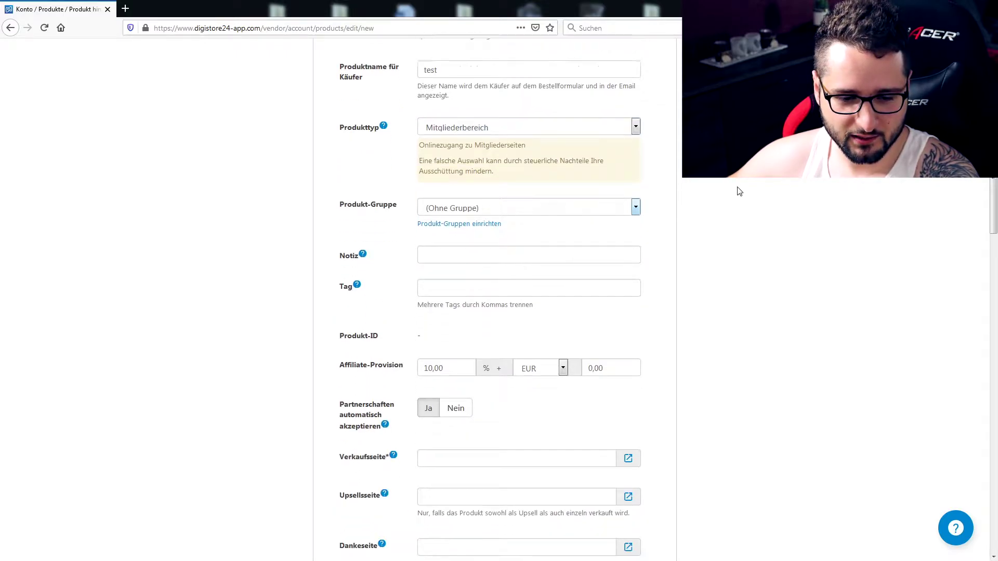
pyautogui.click(516, 244)
pyautogui.click(488, 276)
pyautogui.scroll(-5, 757, 254)
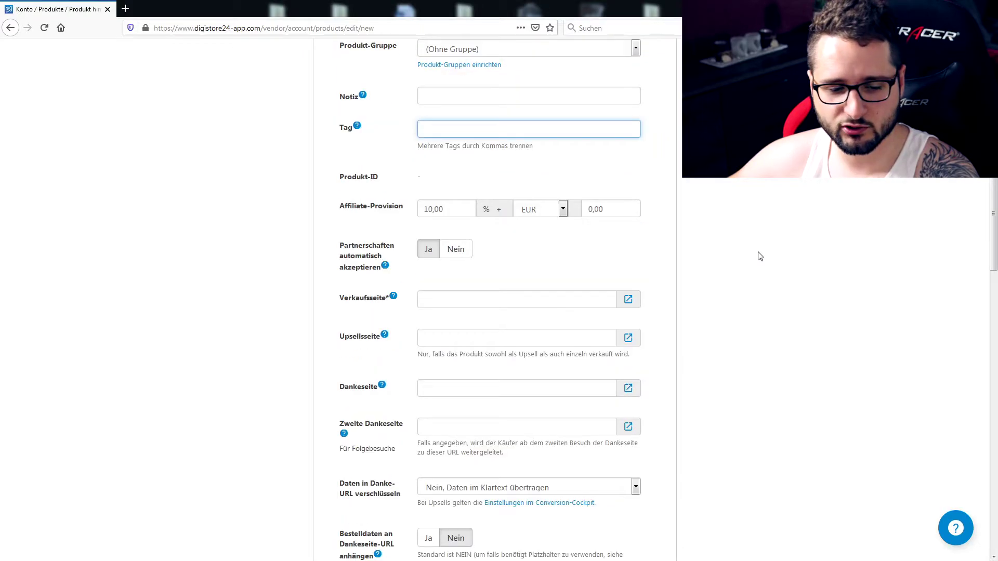
pyautogui.click(814, 222)
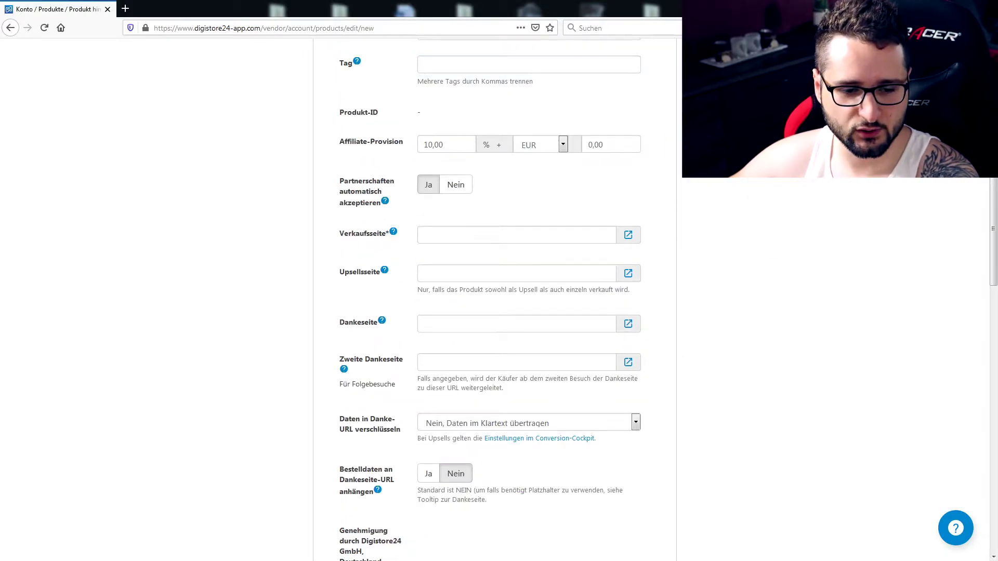
# Step: Set the affiliate commission to 50 % and switch automatic acceptance of partnerships to Nein
pyautogui.click(454, 150)
pyautogui.click(741, 179)
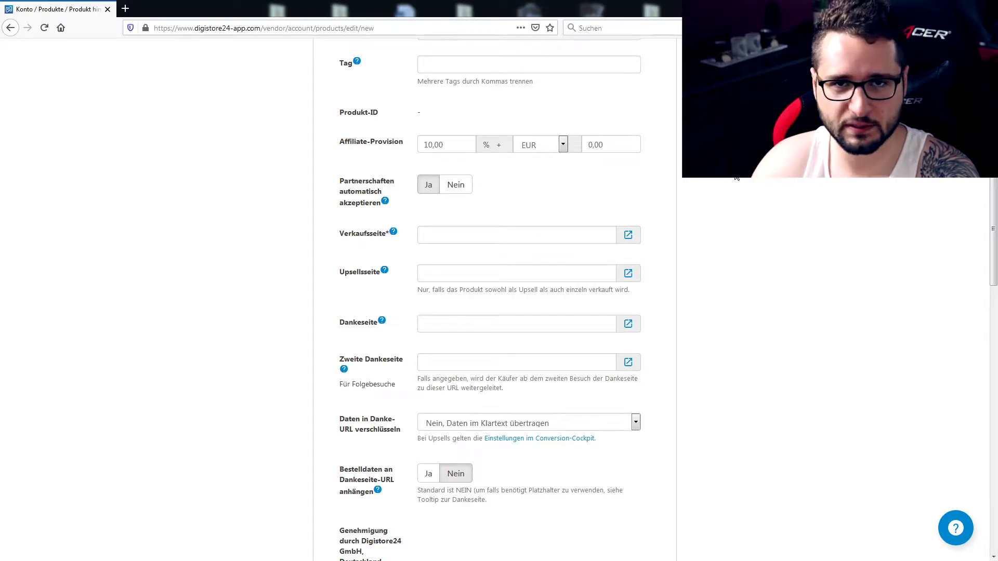
pyautogui.click(422, 145)
pyautogui.write('50')
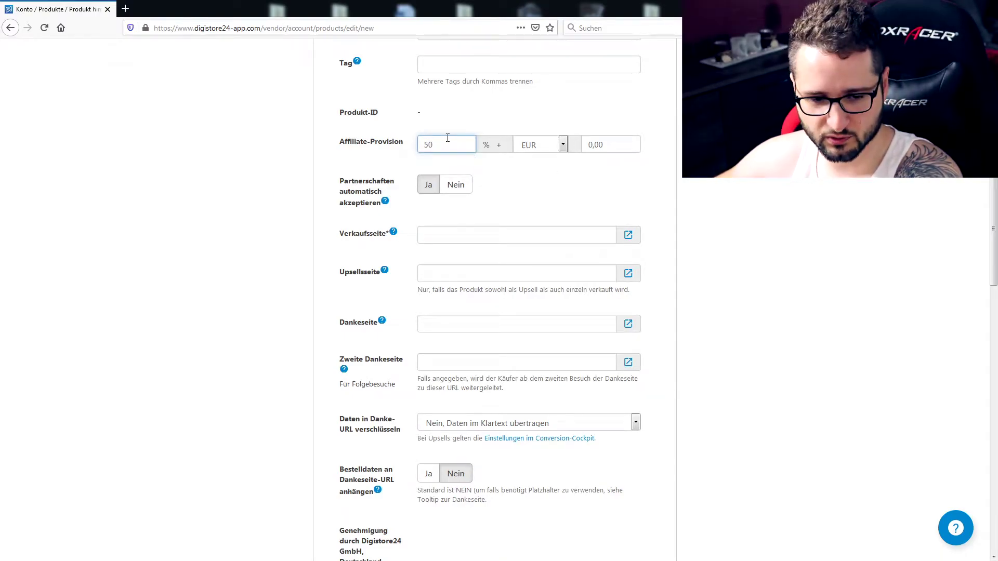
pyautogui.click(771, 177)
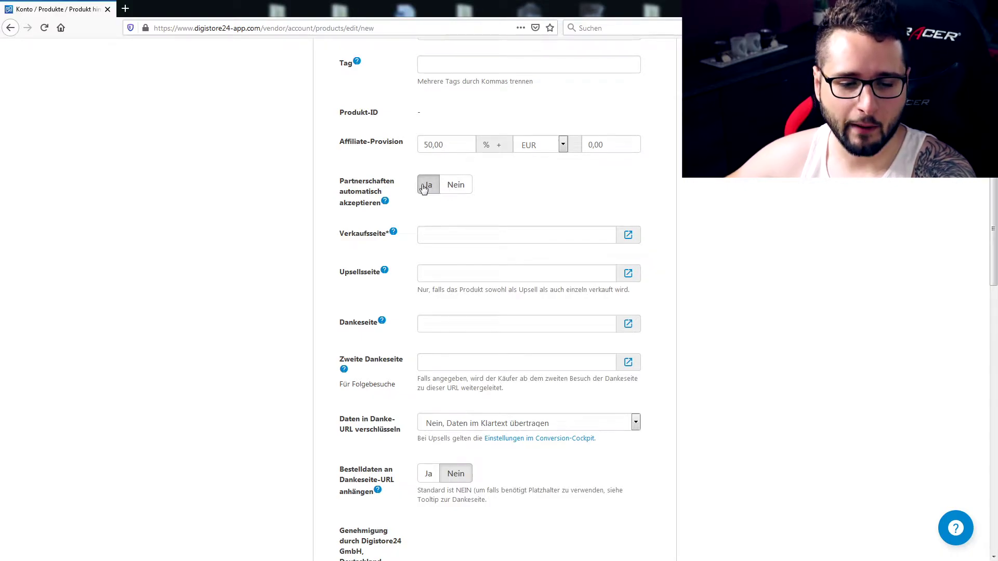
pyautogui.click(462, 191)
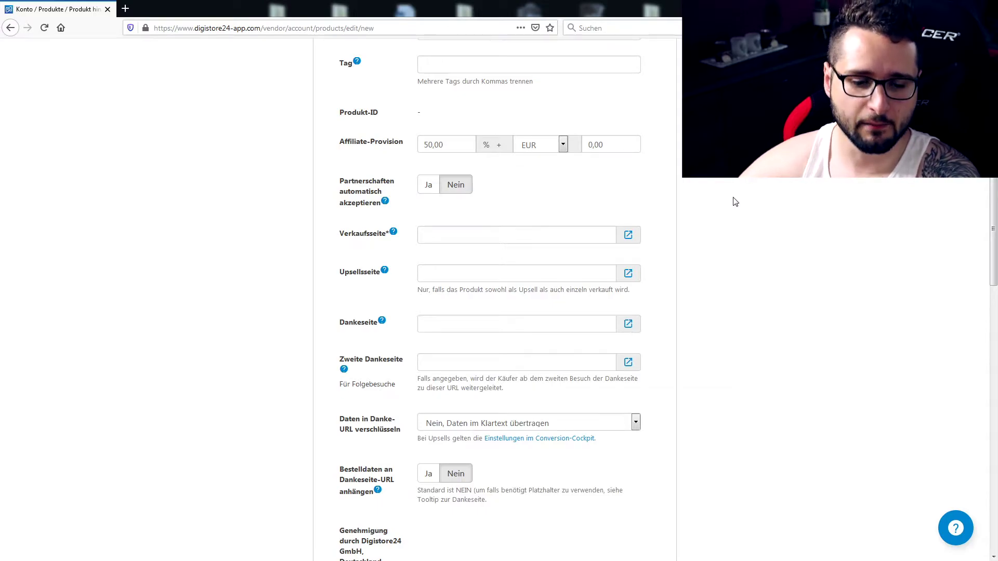
pyautogui.click(554, 232)
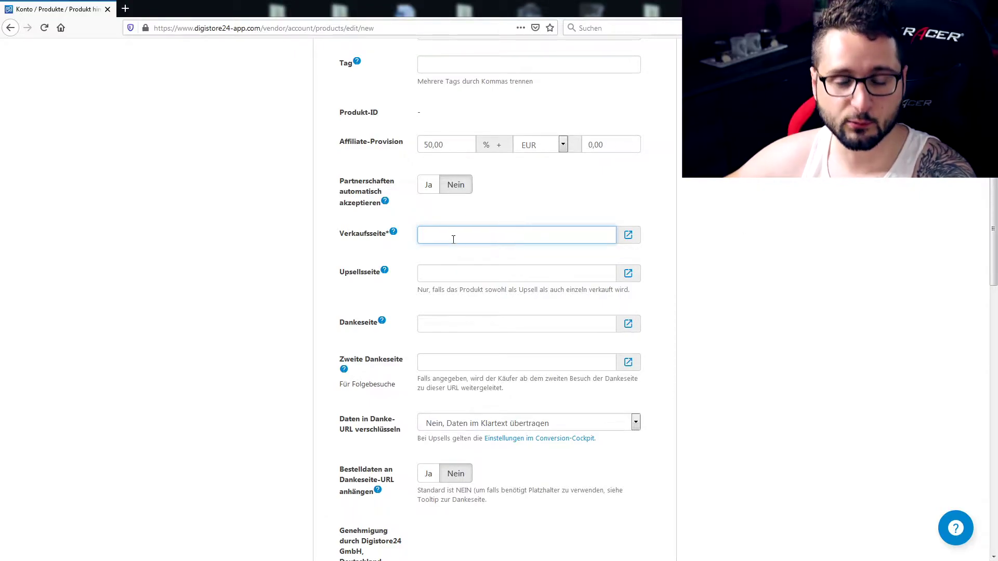
pyautogui.doubleClick(389, 235)
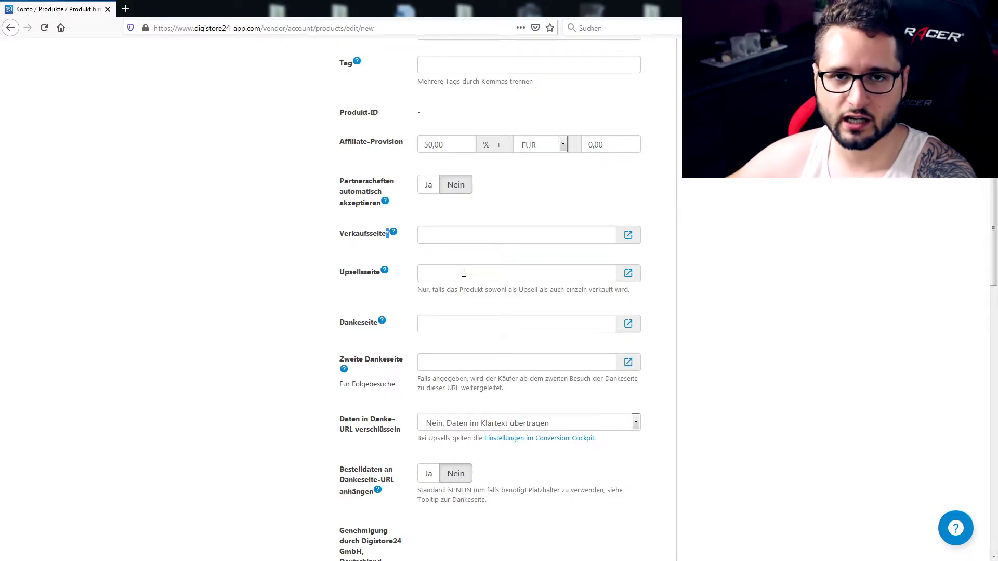
pyautogui.click(775, 298)
pyautogui.scroll(-2, 748, 289)
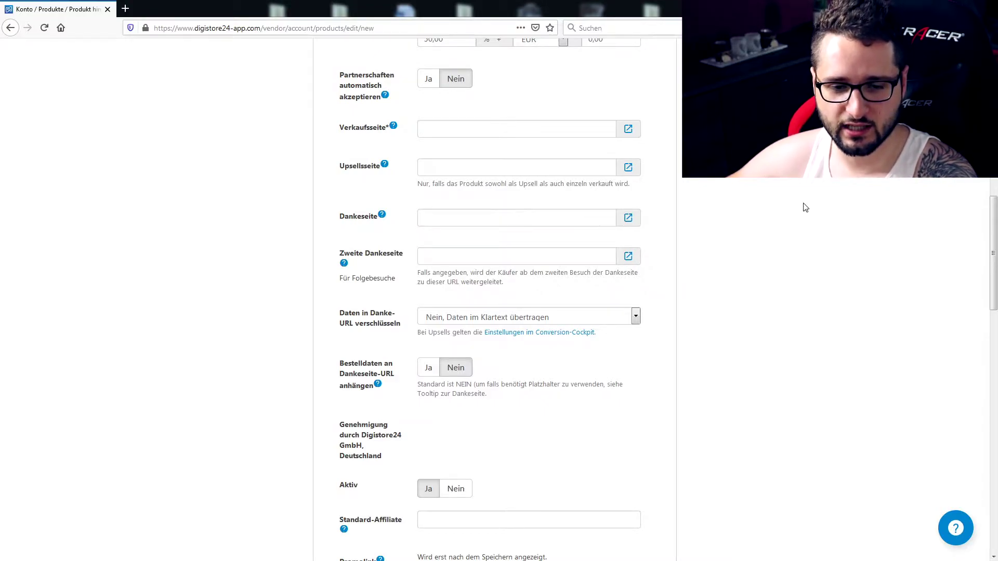
# Step: Switch to the WordPress page list, open the Danke page for editing and examine its instructions for course buyers
pyautogui.rightClick(307, 12)
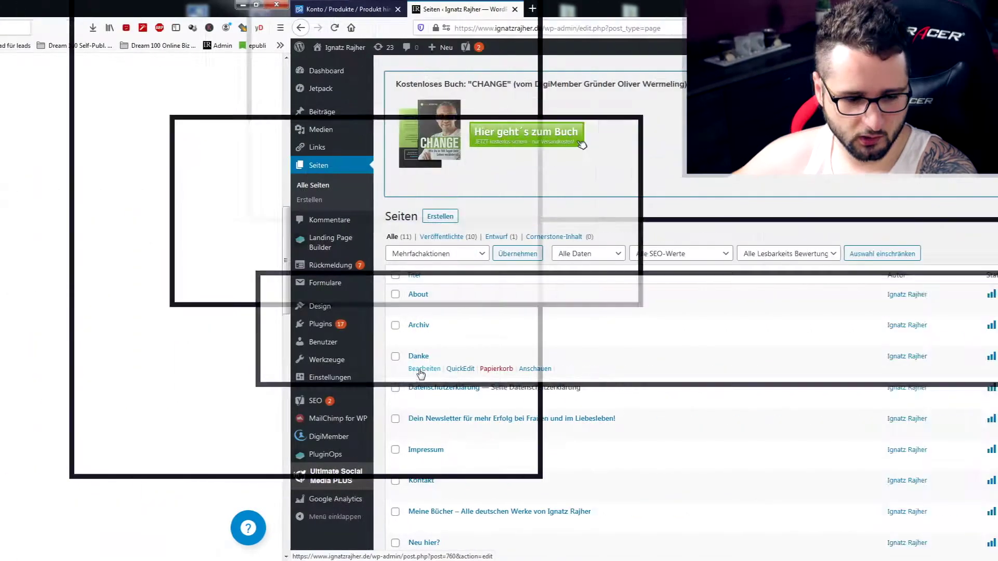
pyautogui.click(134, 368)
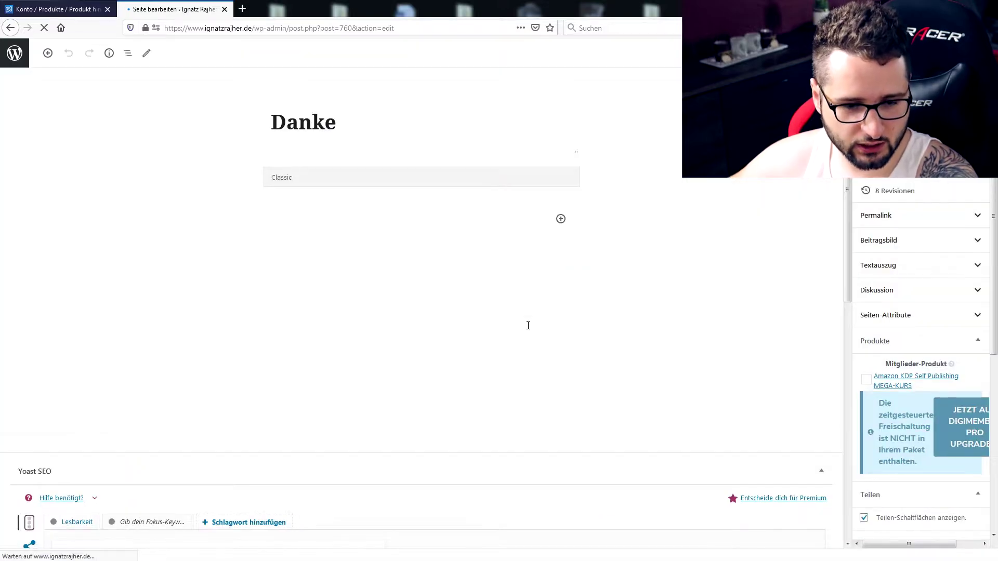
pyautogui.scroll(-2, 689, 277)
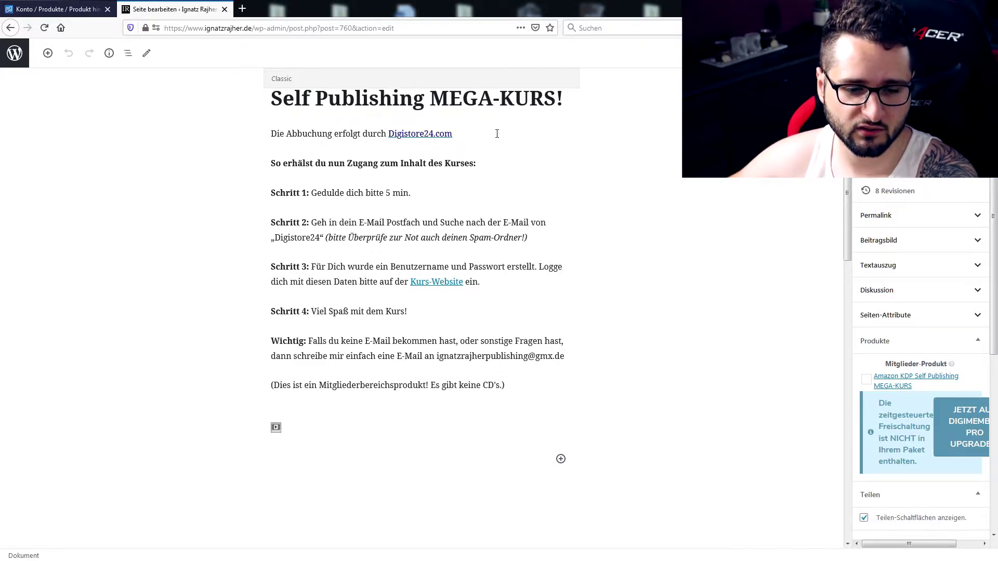
pyautogui.click(225, 8)
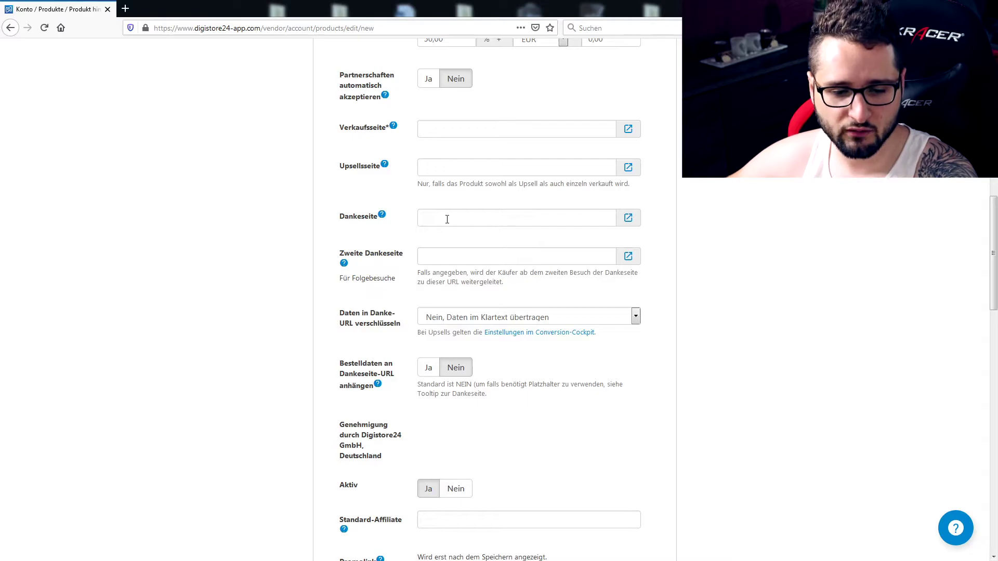
# Step: Read the help text for the Dankeseite field in the Digistore24 product form
pyautogui.click(382, 216)
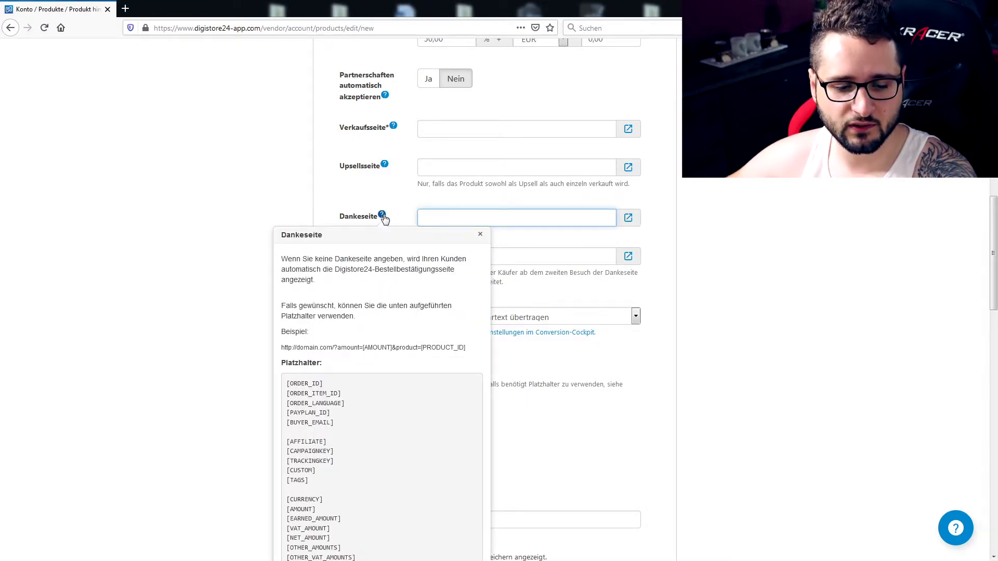
pyautogui.click(479, 234)
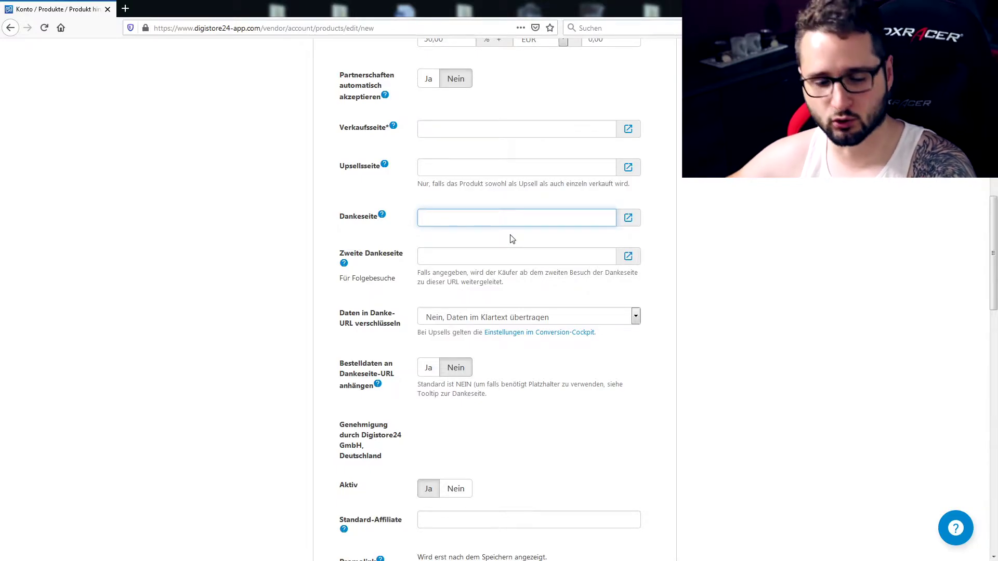
pyautogui.click(751, 225)
# Step: Examine the remaining product properties, including the thank-you URL options, active status, standard affiliate and invoice settings
pyautogui.scroll(-3, 718, 200)
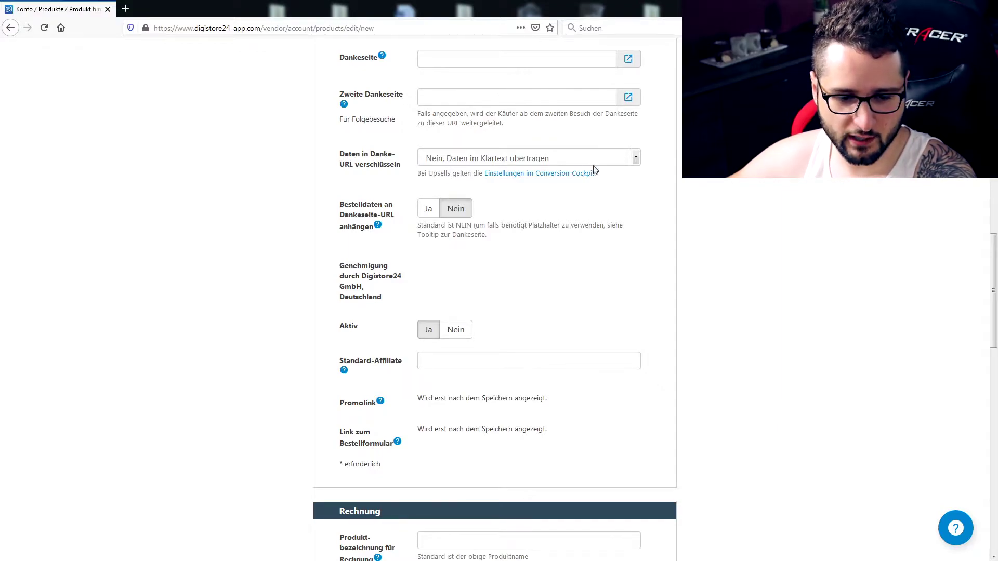
pyautogui.scroll(-2, 494, 242)
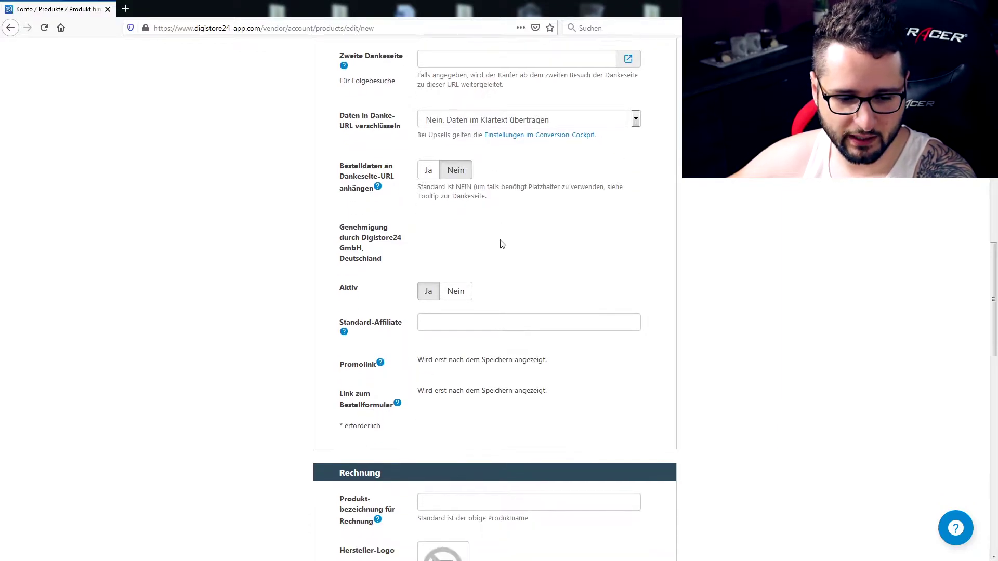
pyautogui.click(429, 277)
pyautogui.scroll(-1, 438, 284)
pyautogui.scroll(-2, 438, 284)
pyautogui.click(450, 256)
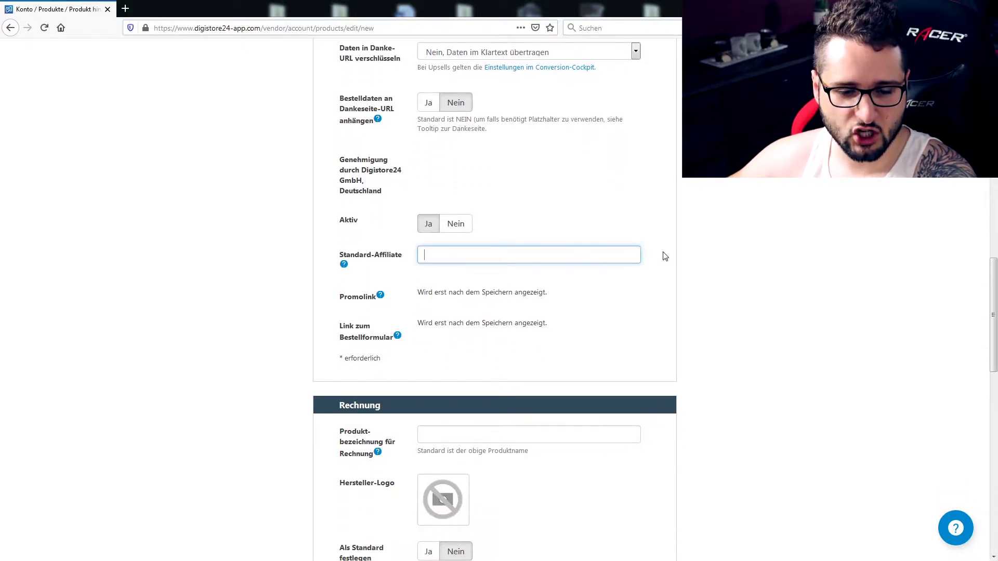
pyautogui.click(865, 222)
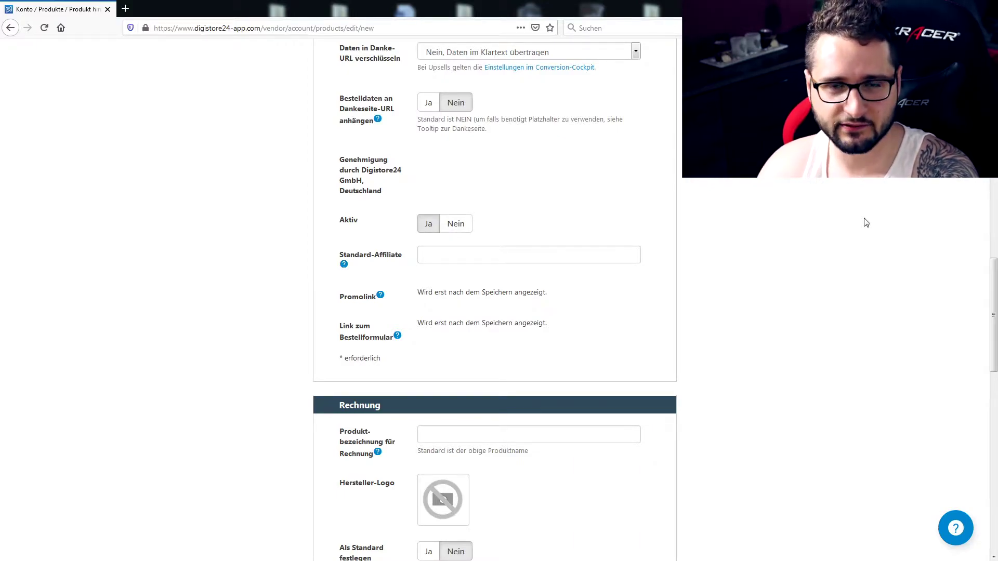
pyautogui.click(518, 253)
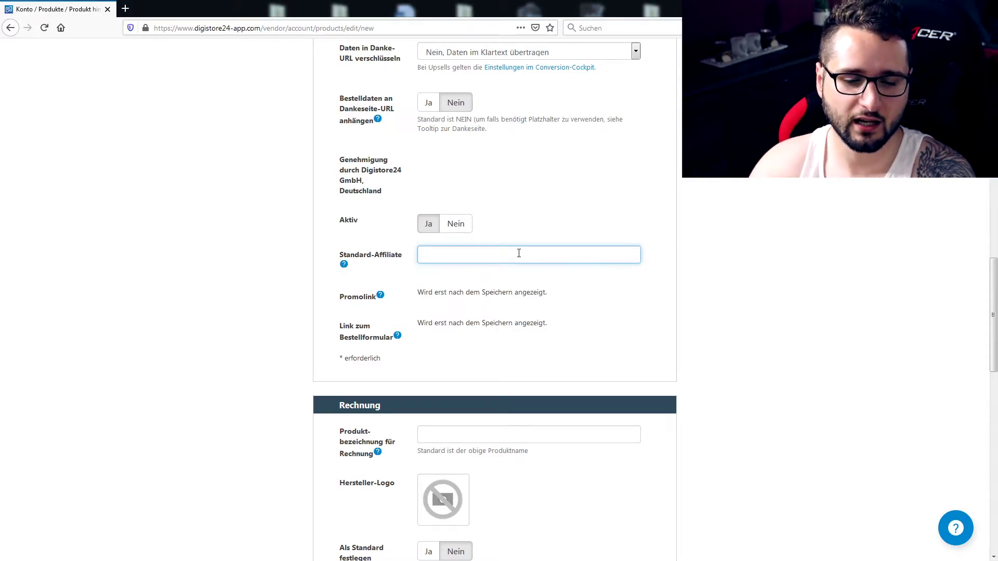
pyautogui.scroll(-2, 519, 253)
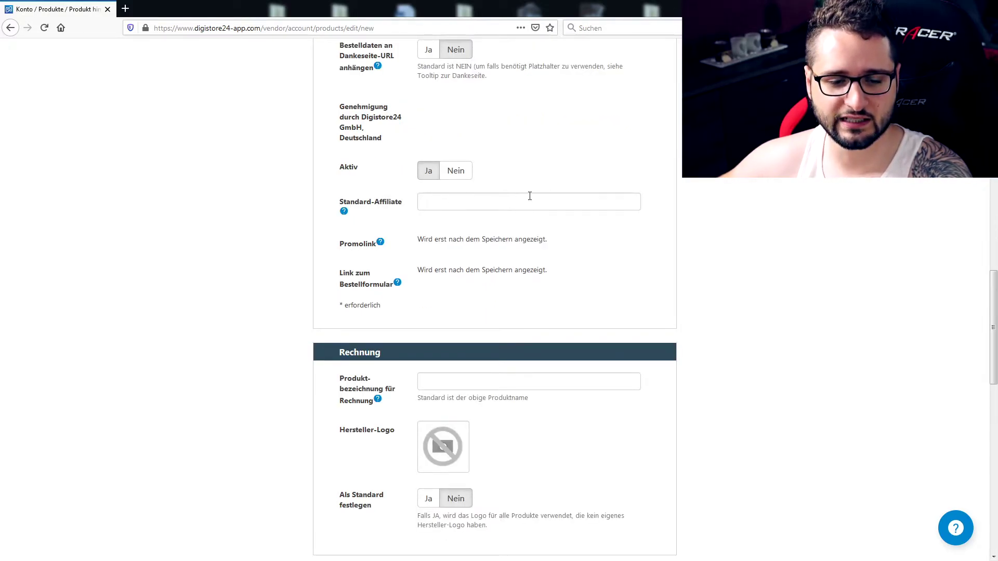
pyautogui.scroll(-3, 730, 281)
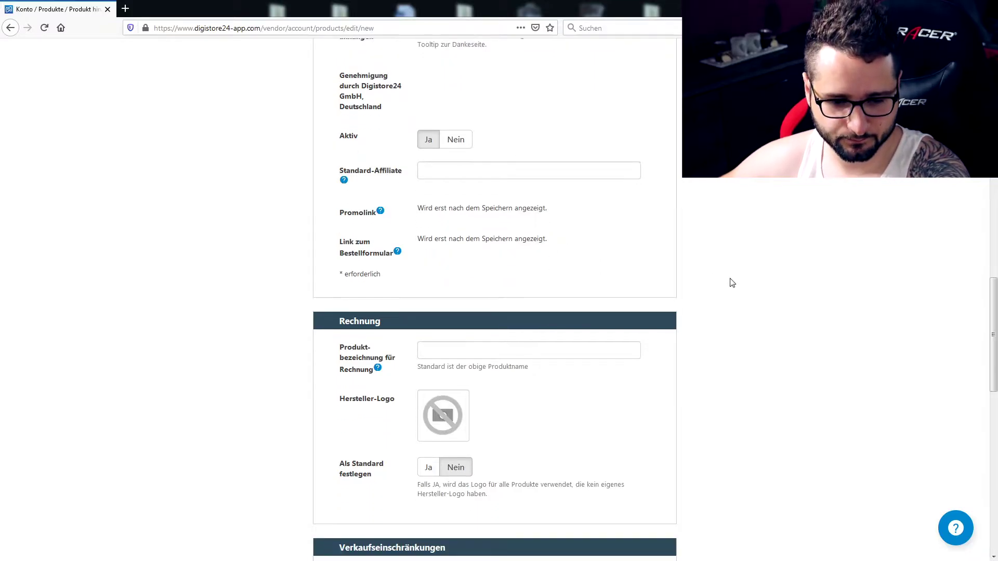
pyautogui.scroll(-3, 737, 279)
pyautogui.click(466, 227)
pyautogui.scroll(15, 808, 310)
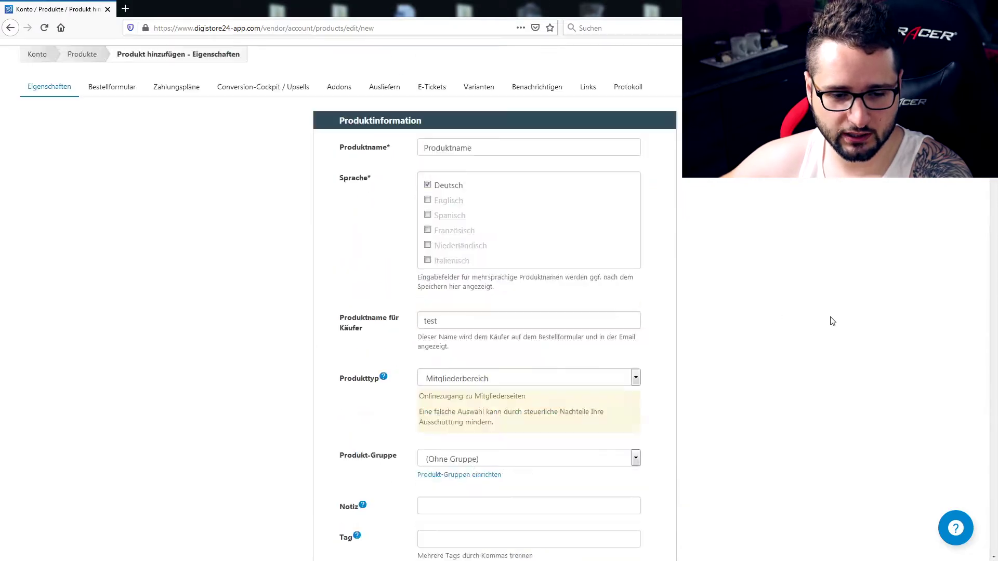
pyautogui.scroll(1, 832, 321)
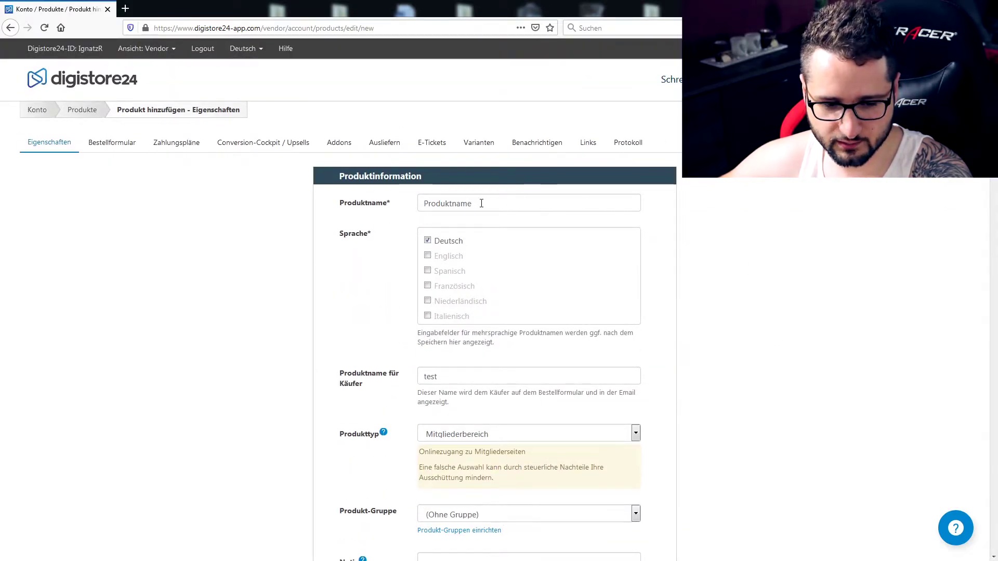
# Step: Try the buyer product name "test" as the product label for invoices and clear the field again
pyautogui.scroll(-2, 467, 270)
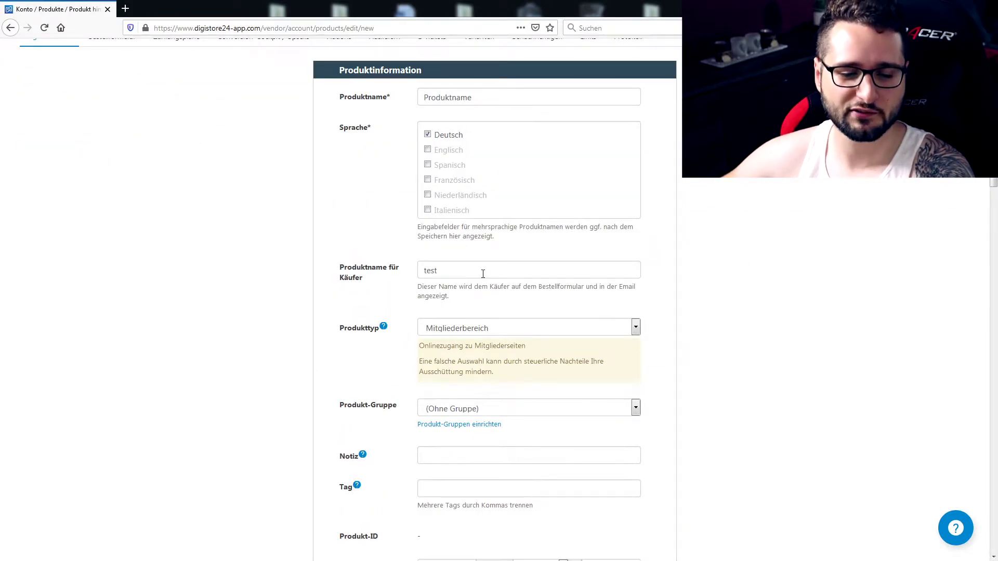
pyautogui.moveTo(497, 269); pyautogui.dragTo(400, 269)
pyautogui.hotkey('ctrl', 'c')
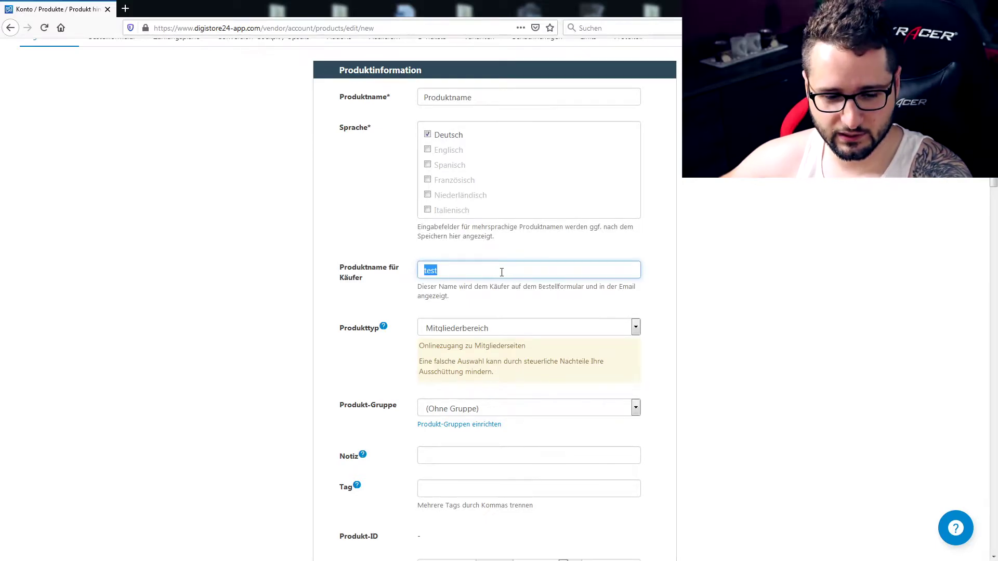
pyautogui.scroll(-19, 769, 294)
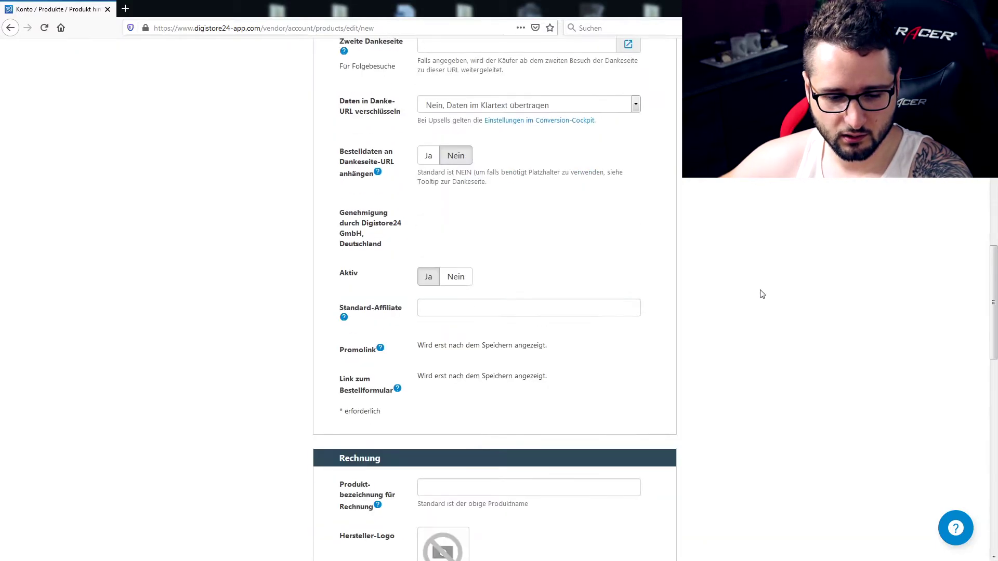
pyautogui.click(454, 223)
pyautogui.hotkey('ctrl', 'v')
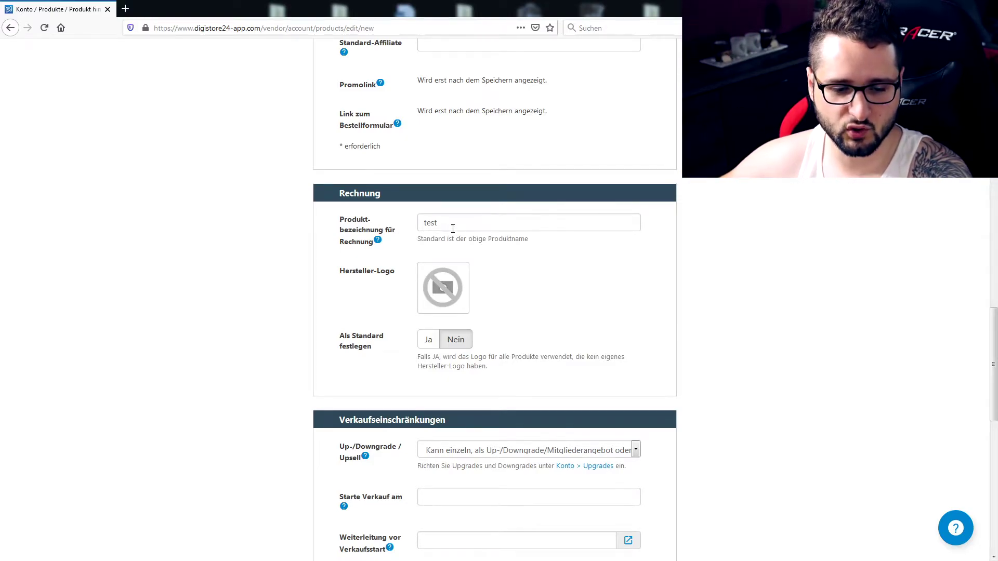
pyautogui.moveTo(453, 228); pyautogui.dragTo(420, 222)
pyautogui.press('BackSpace')
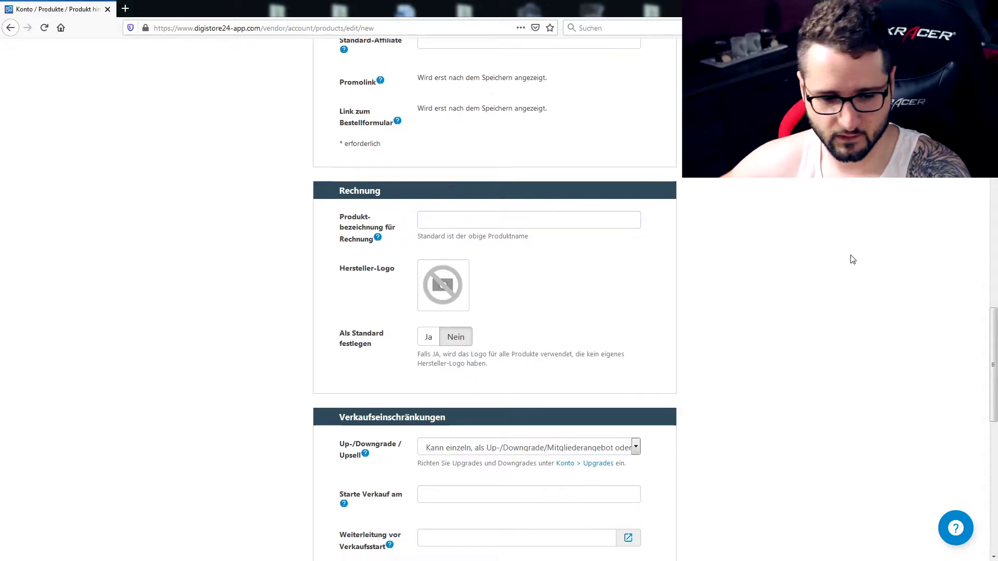
# Step: Try limiting the number of sales to 6 remaining sales and switch the limit back to Nein
pyautogui.scroll(-1, 492, 234)
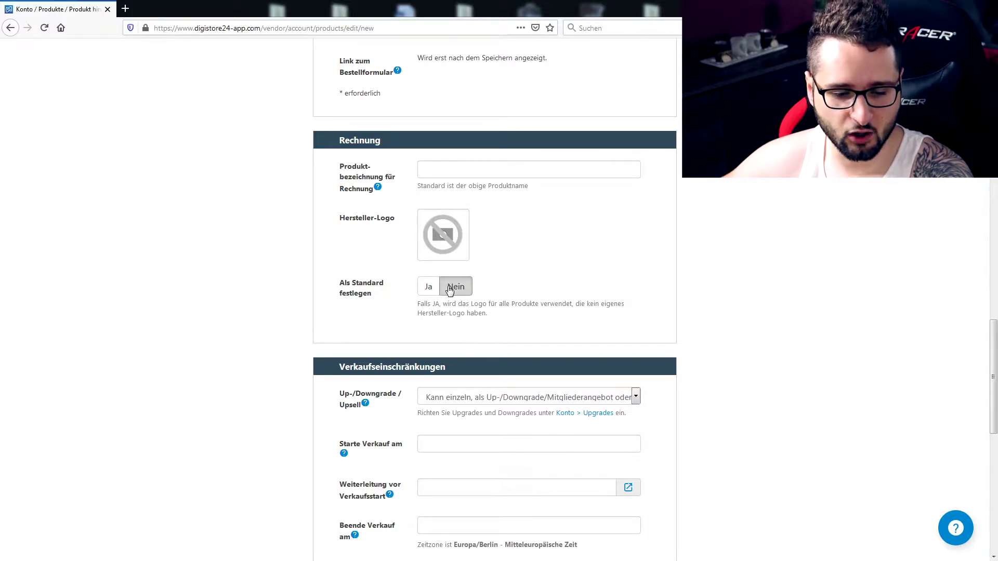
pyautogui.scroll(-5, 450, 290)
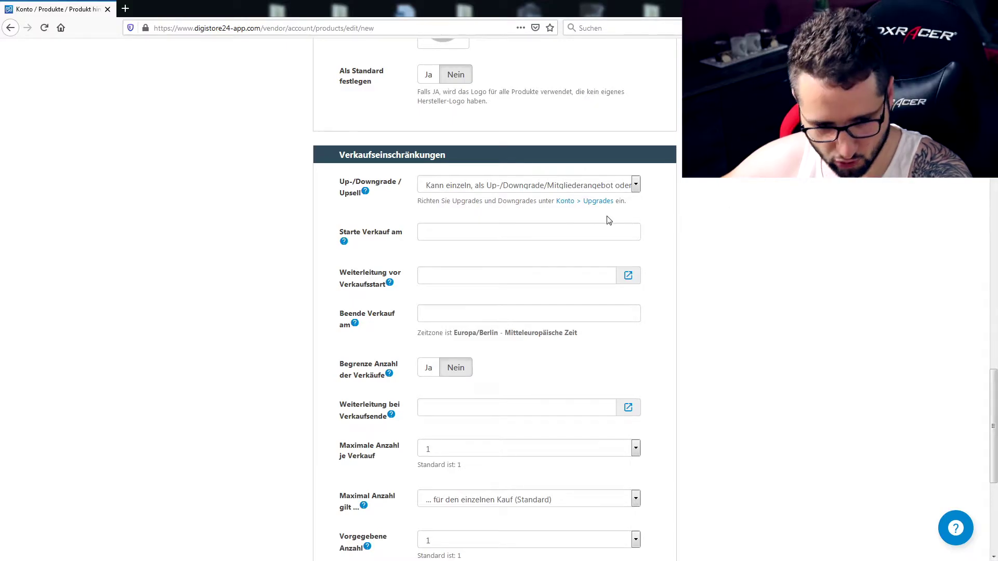
pyautogui.scroll(-2, 609, 219)
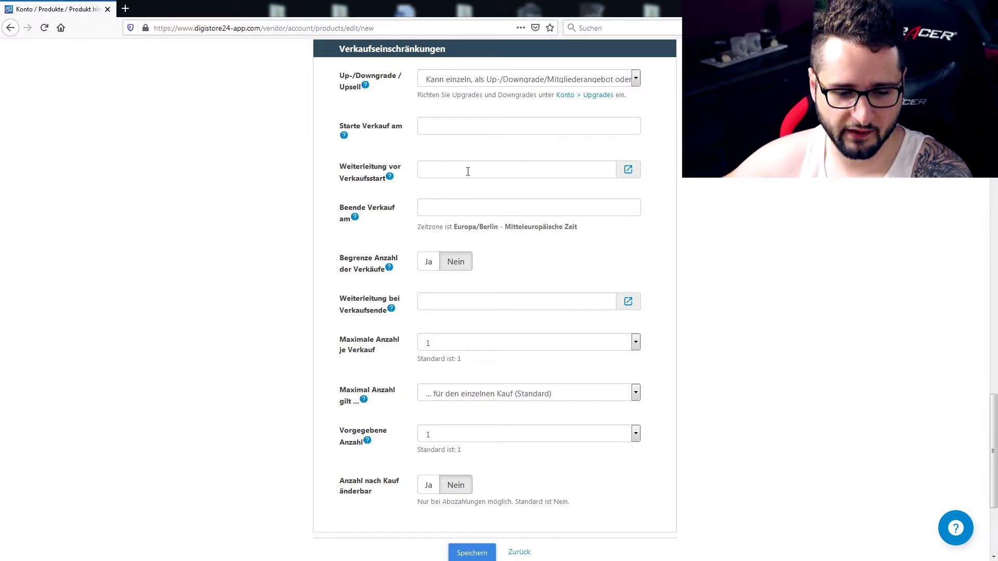
pyautogui.scroll(-1, 468, 182)
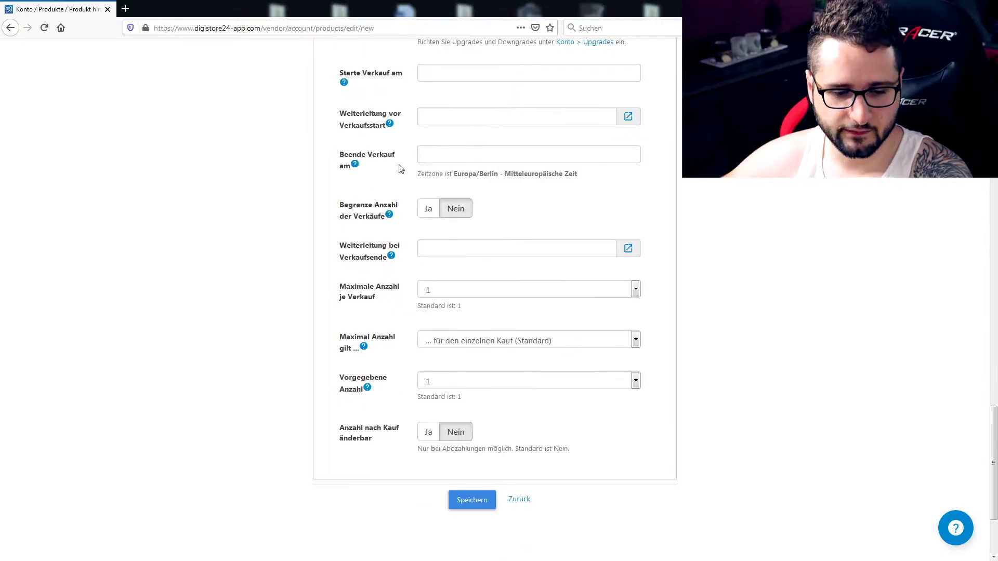
pyautogui.click(437, 212)
pyautogui.click(451, 249)
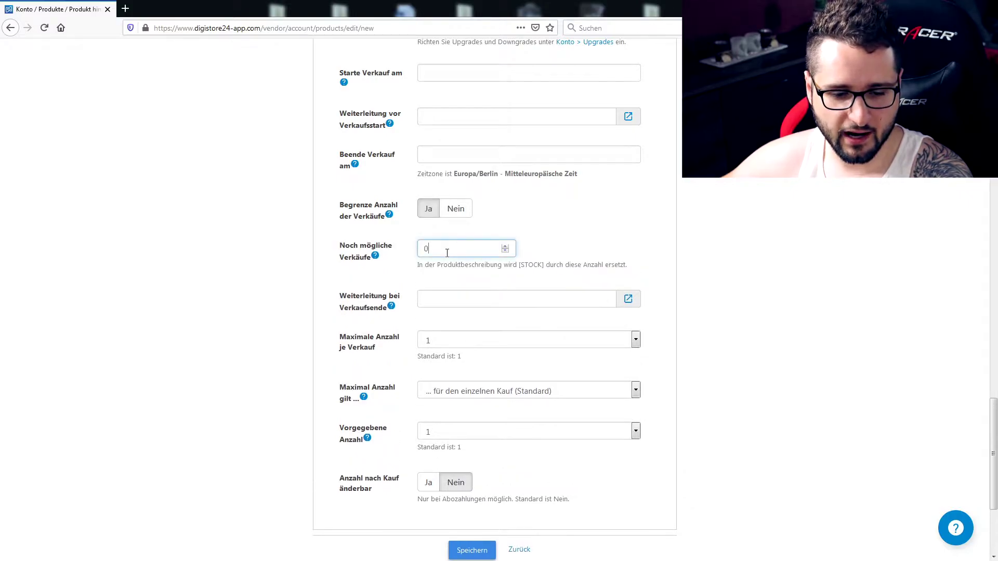
pyautogui.write('3')
pyautogui.click(457, 229)
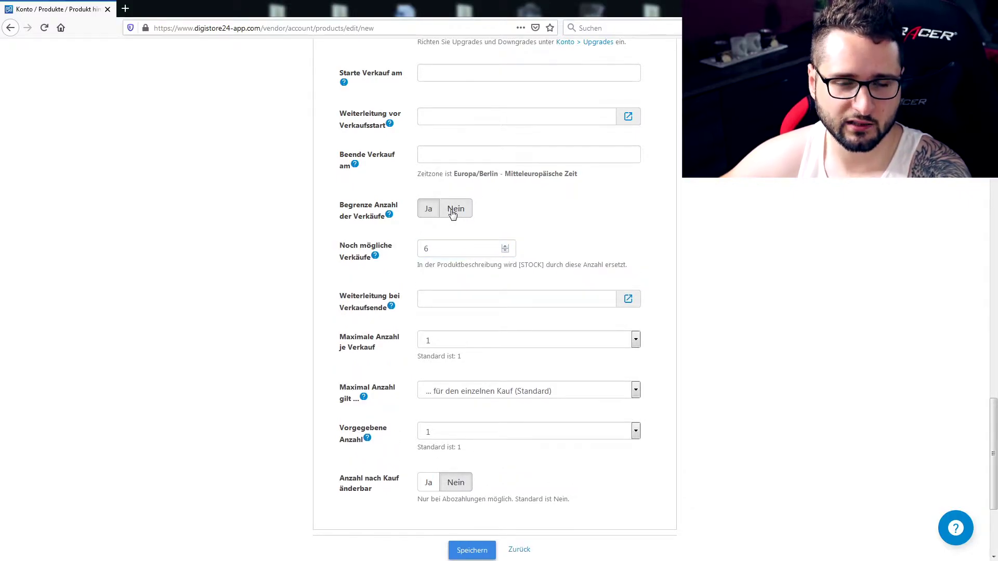
pyautogui.click(452, 213)
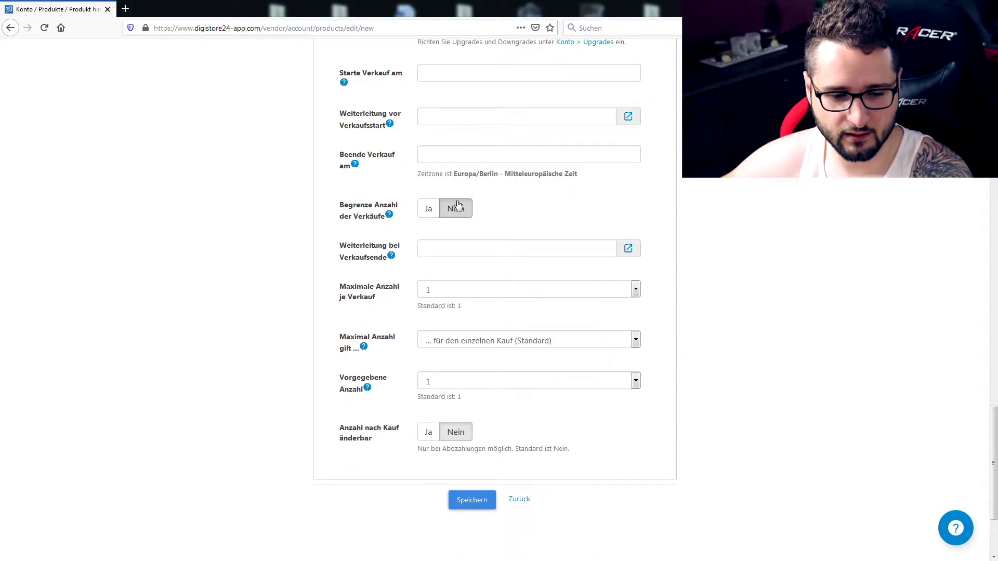
# Step: Save the new product's properties and continue to its order form settings
pyautogui.click(450, 292)
pyautogui.click(787, 289)
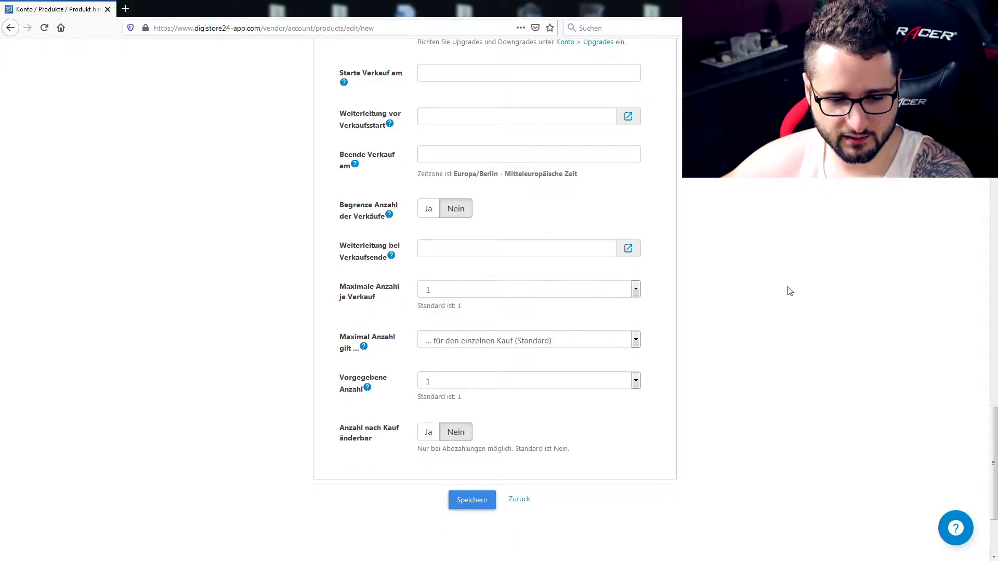
pyautogui.scroll(13, 717, 341)
pyautogui.scroll(-15, 738, 364)
pyautogui.click(460, 370)
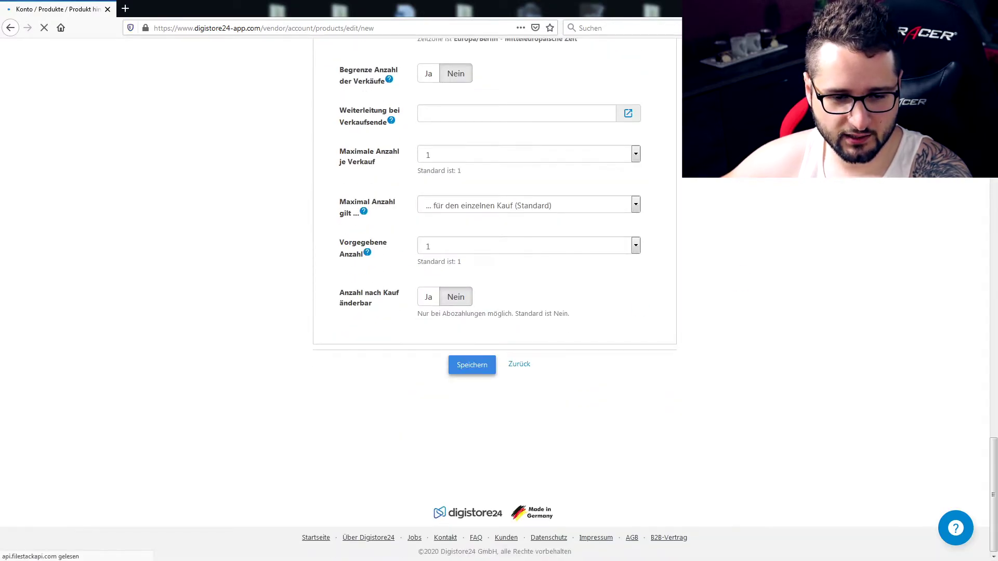
pyautogui.scroll(-3, 755, 283)
pyautogui.click(524, 317)
pyautogui.click(485, 334)
pyautogui.scroll(-6, 760, 332)
pyautogui.scroll(-15, 764, 333)
pyautogui.click(472, 365)
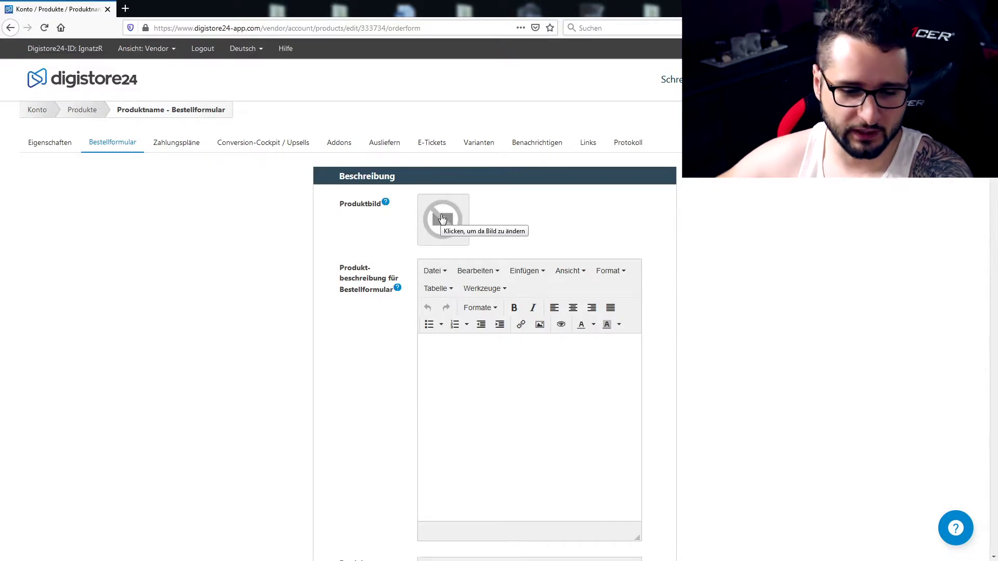
# Step: Enter "sdfsdf" as the product description for the order form and format it as Überschrift 2
pyautogui.scroll(-3, 556, 300)
pyautogui.click(554, 294)
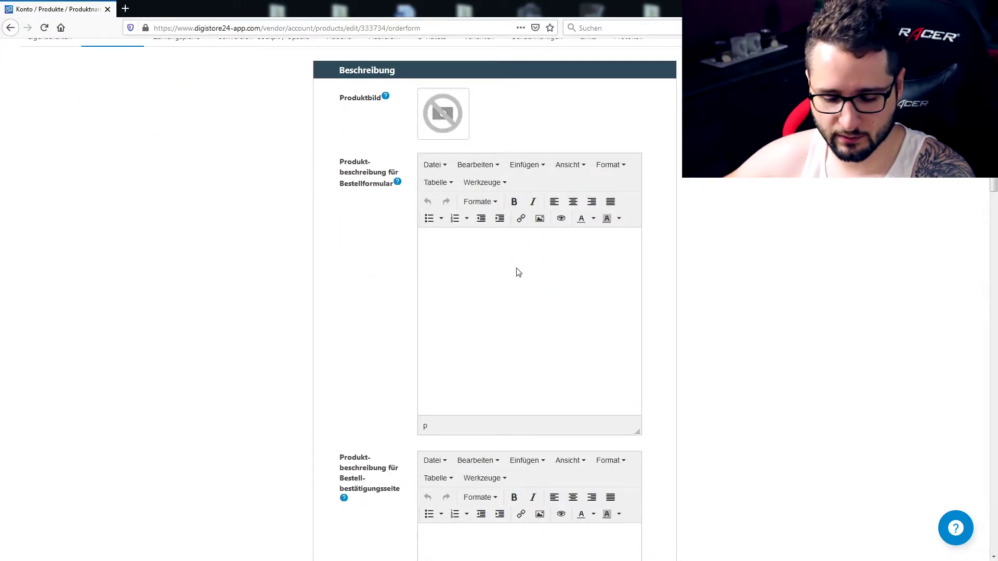
pyautogui.write('sdfsdf')
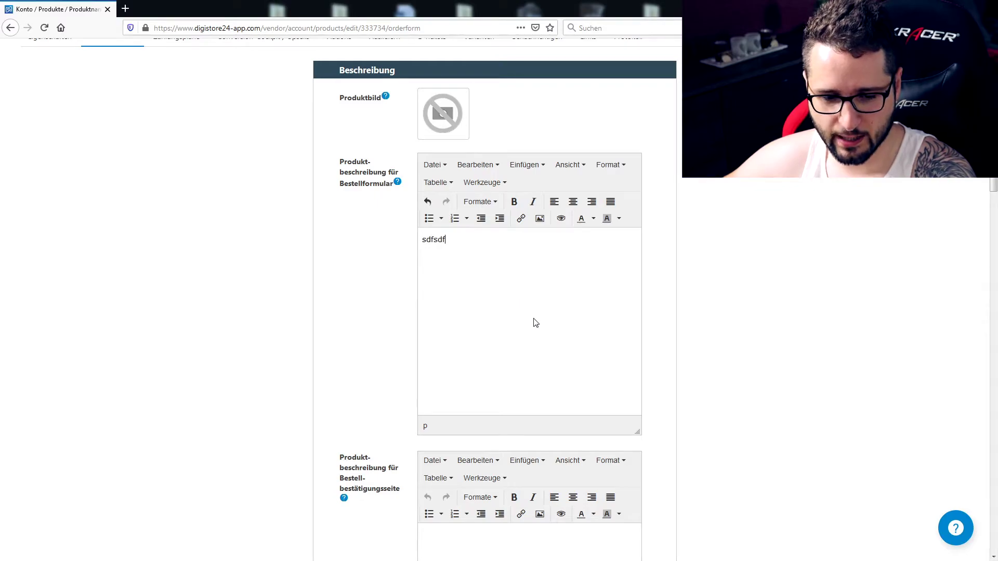
pyautogui.click(489, 207)
pyautogui.moveTo(499, 220)
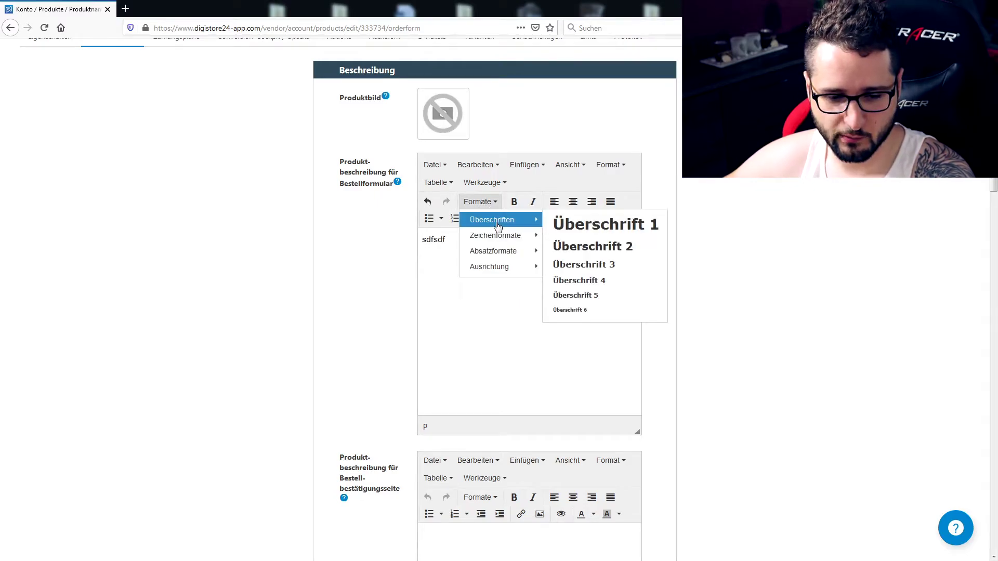
pyautogui.click(591, 251)
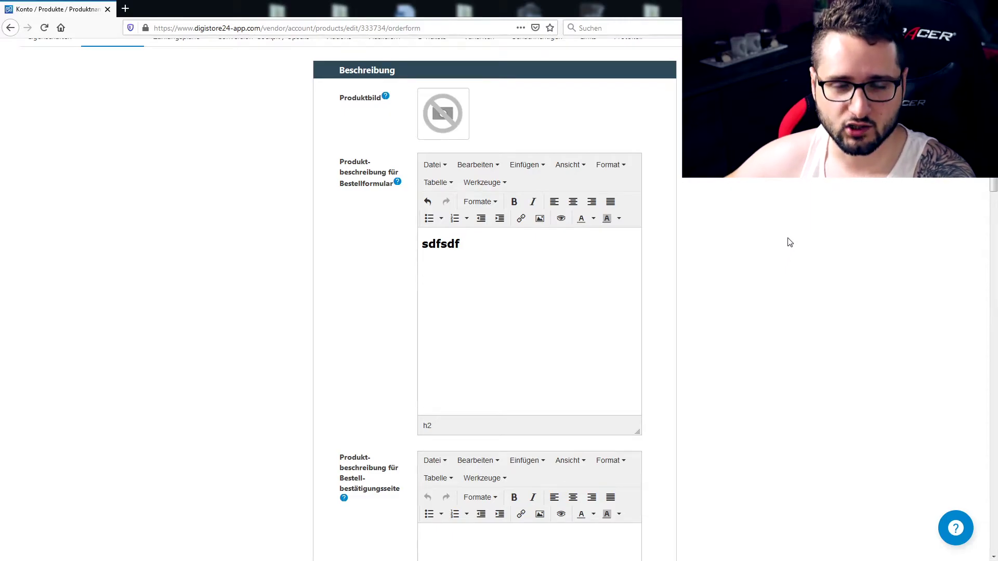
# Step: Replace the support contact under Technischer Support with a different e-mail address
pyautogui.scroll(-4, 783, 236)
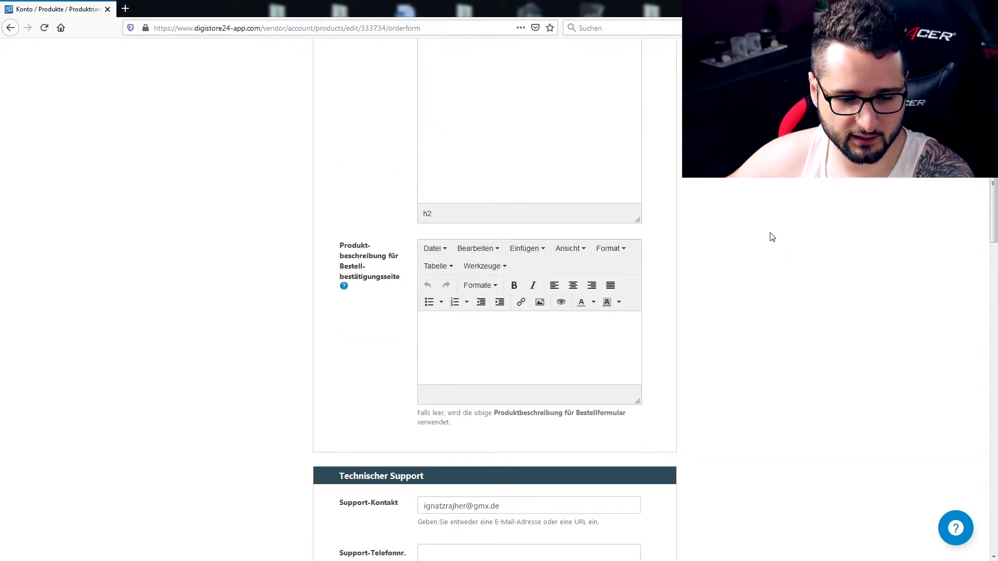
pyautogui.click(508, 343)
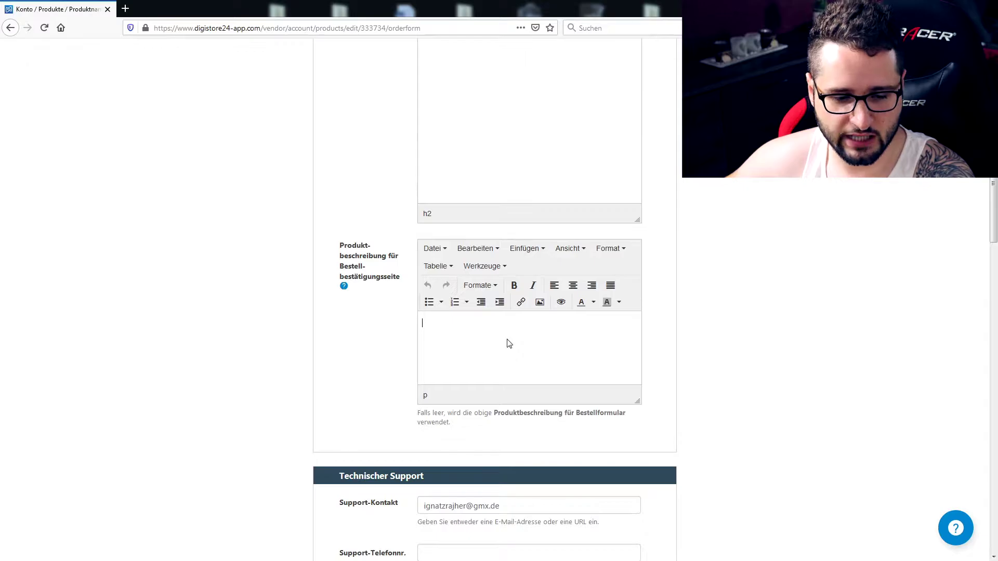
pyautogui.scroll(-7, 480, 135)
pyautogui.click(480, 136)
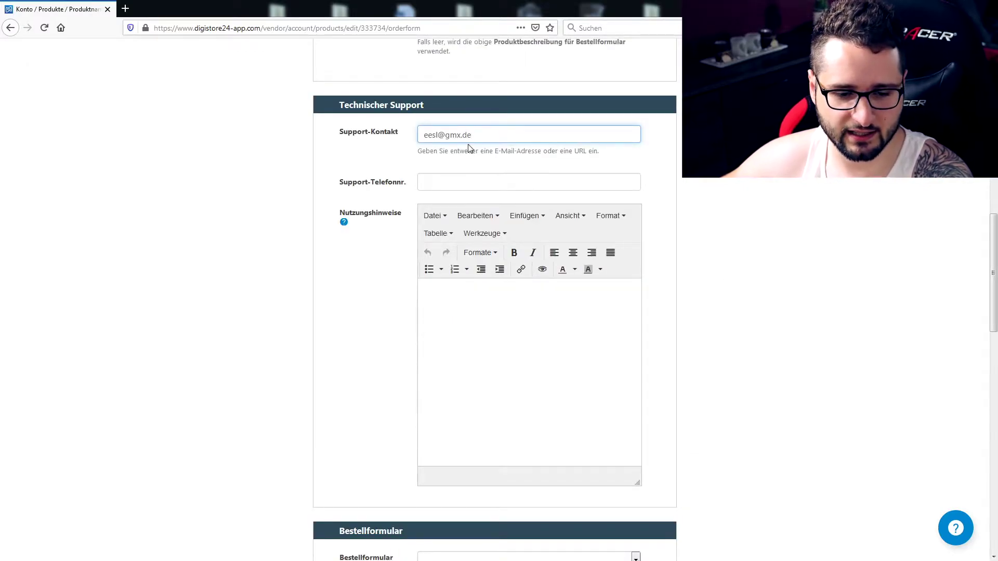
pyautogui.click(511, 373)
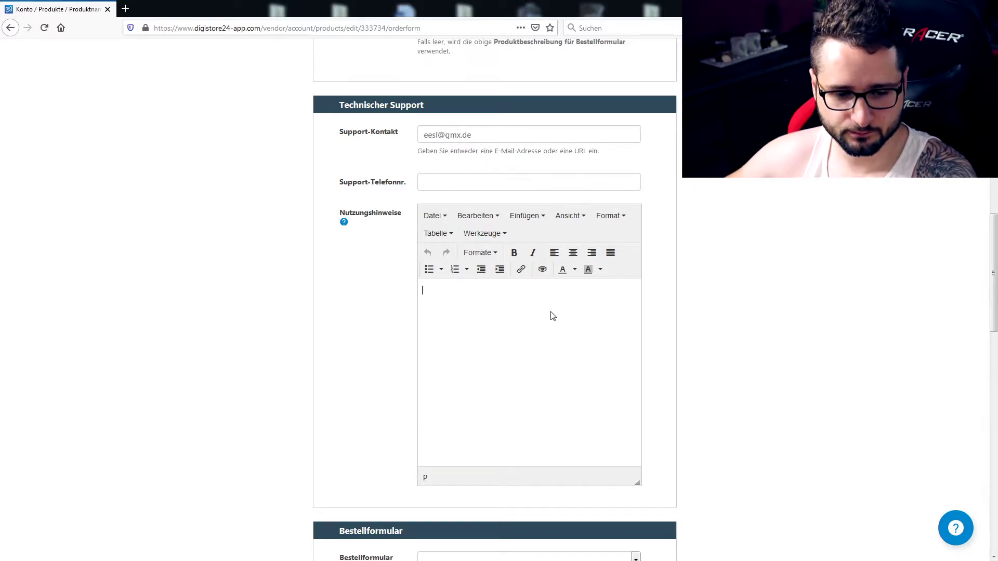
# Step: Open a new order form from the product's Bestellformular section and name it "sfsdfsf"
pyautogui.scroll(-8, 825, 251)
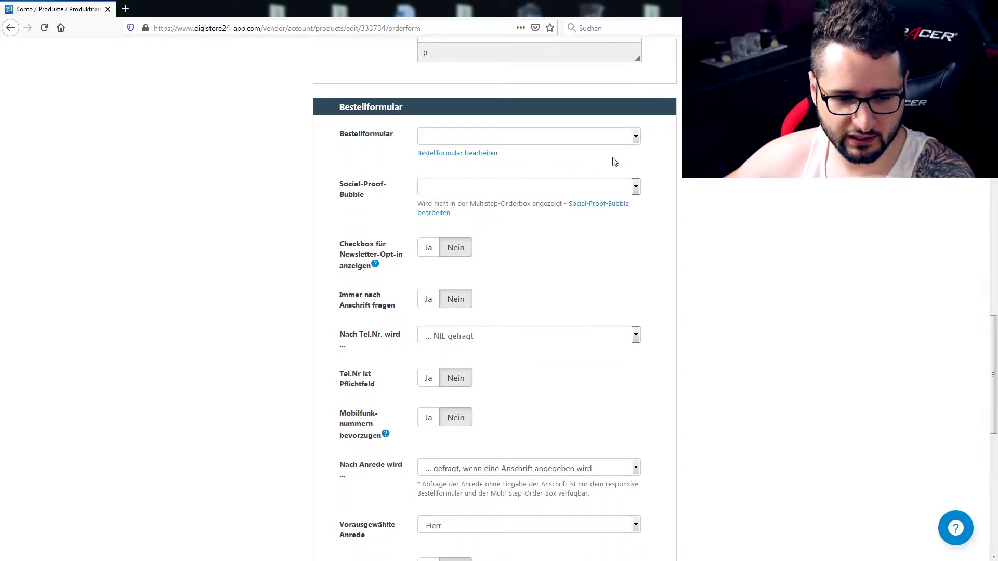
pyautogui.click(436, 154)
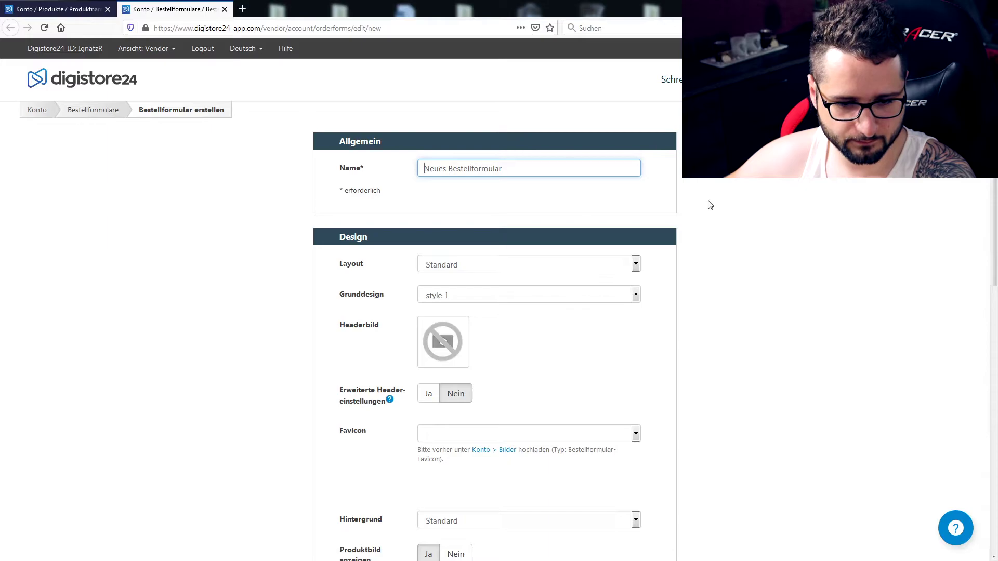
pyautogui.moveTo(523, 164); pyautogui.dragTo(422, 168)
pyautogui.write('sfsdf')
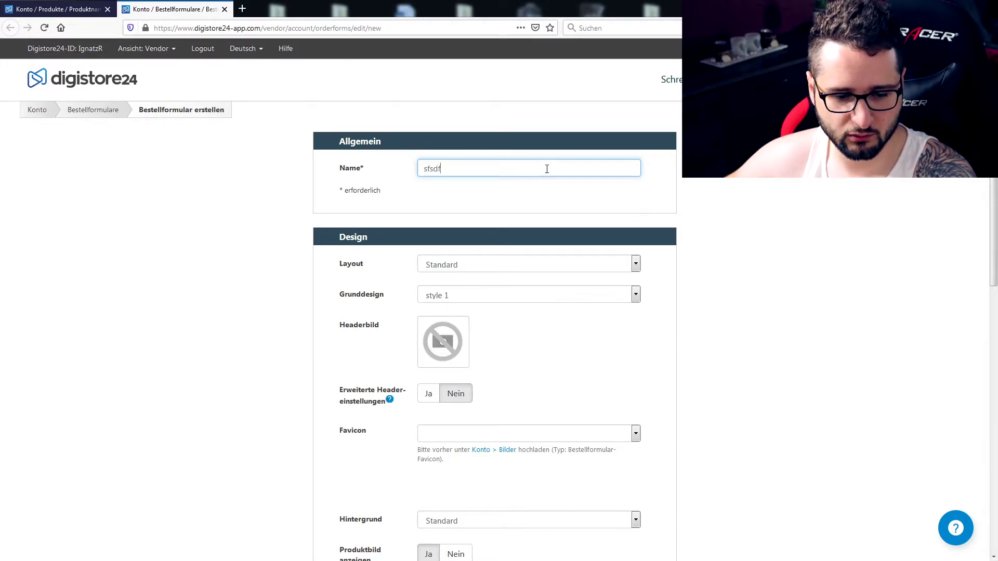
pyautogui.click(818, 239)
# Step: Examine the new order form's design options and the list of existing order forms, and return to the product without saving
pyautogui.scroll(-2, 715, 180)
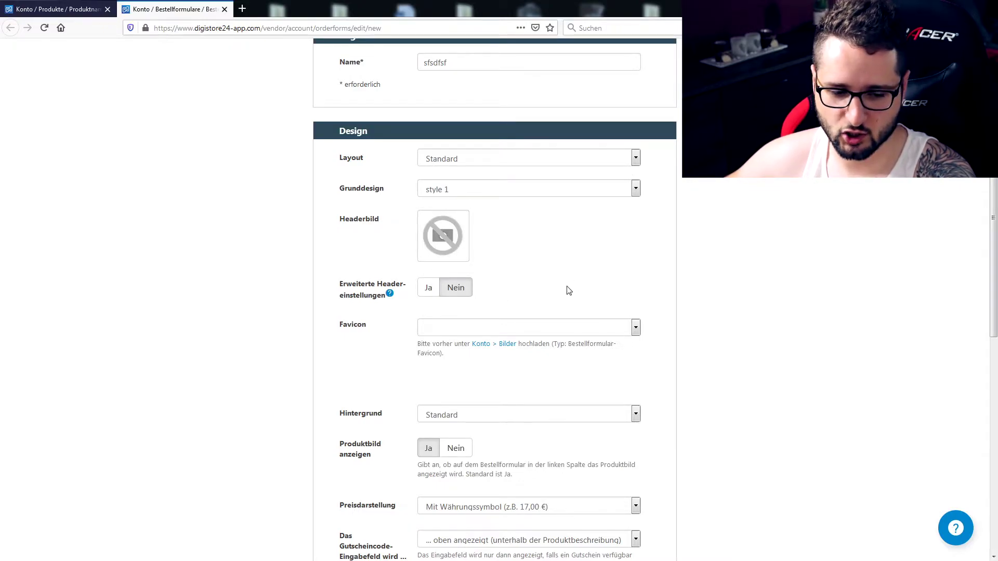
pyautogui.scroll(-4, 568, 289)
pyautogui.scroll(-2, 754, 279)
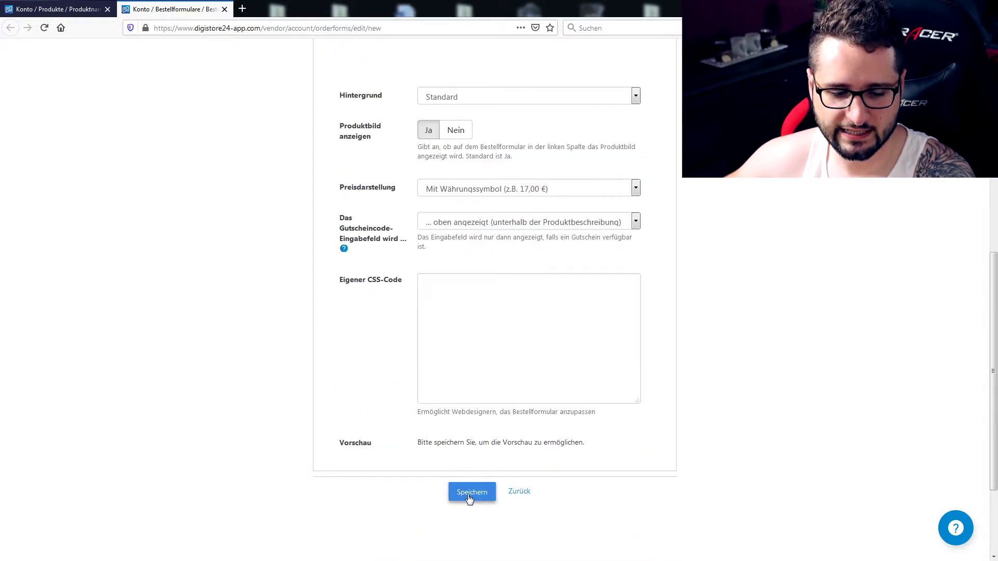
pyautogui.scroll(6, 755, 240)
pyautogui.scroll(2, 754, 239)
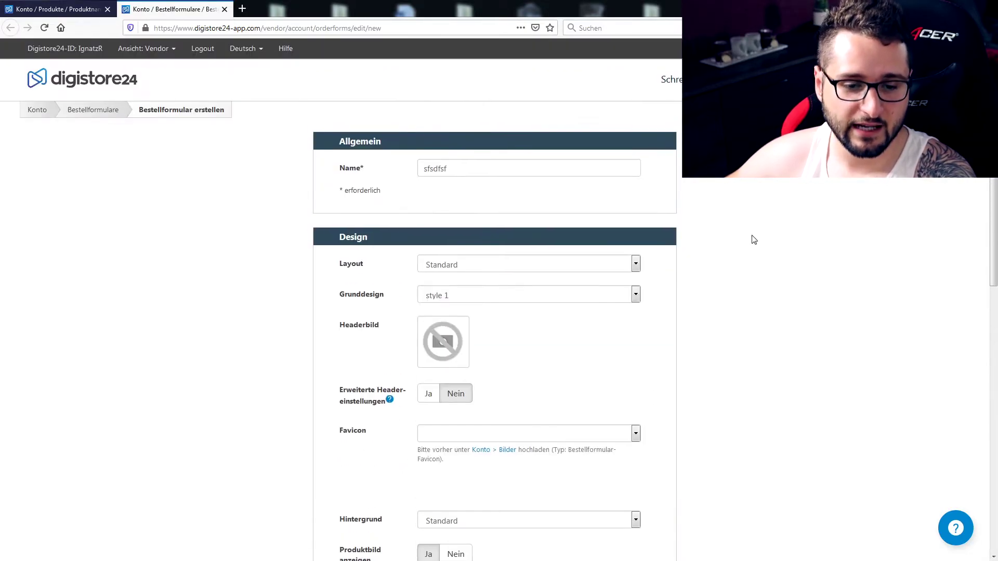
pyautogui.click(92, 111)
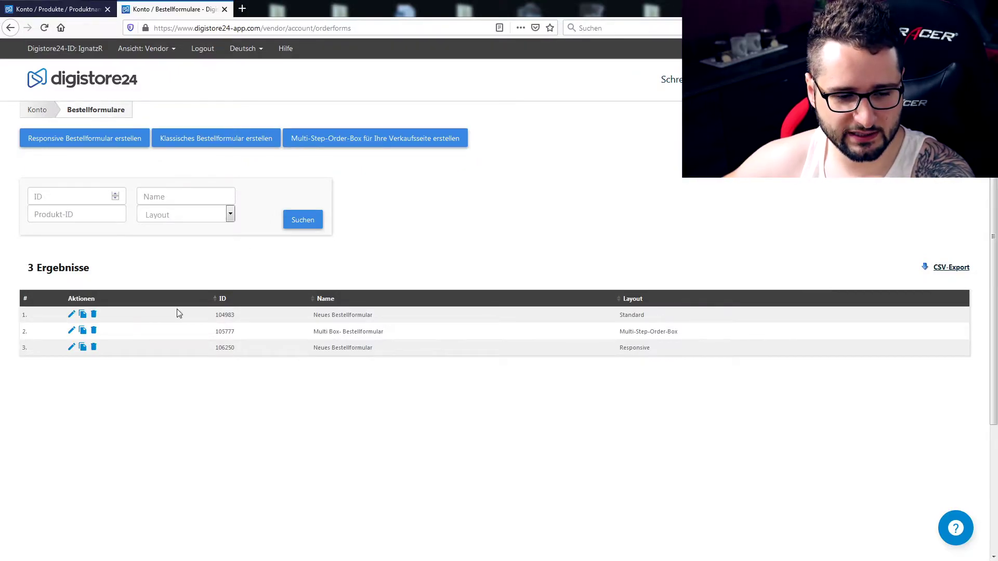
pyautogui.click(224, 9)
# Step: Assign the Standard order form "104983 - Neues Bestellformular" and the bubble "17330 - Social-Proof-Bubble" to the product
pyautogui.click(636, 136)
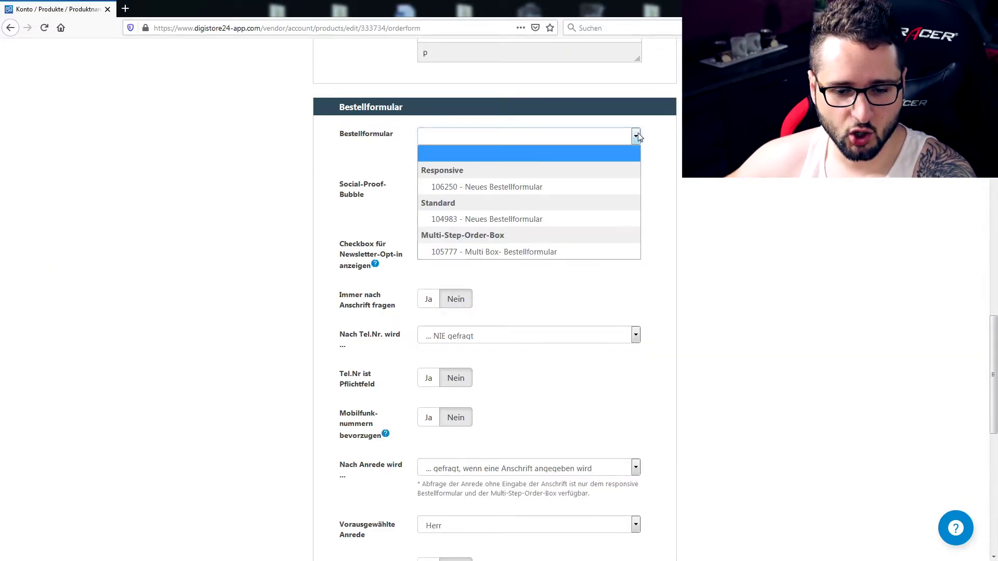
pyautogui.click(472, 221)
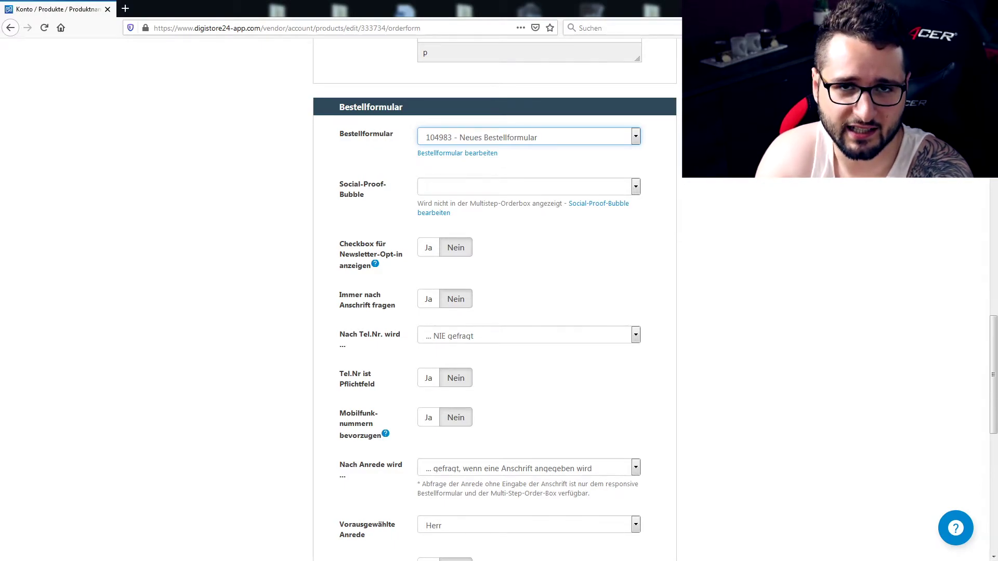
pyautogui.click(630, 190)
pyautogui.click(478, 221)
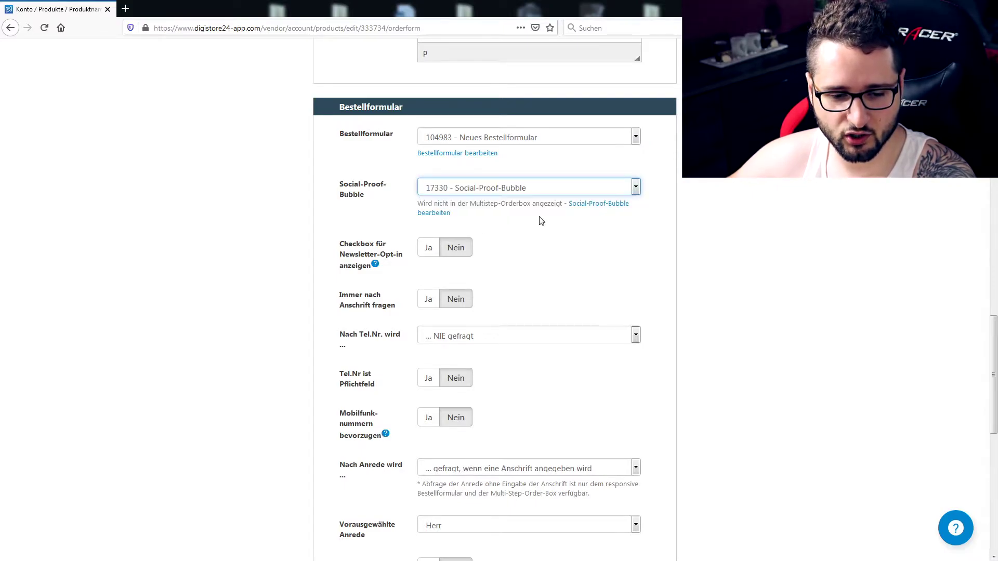
# Step: Open the selected Social-Proof-Bubble for editing and examine its product, size, display timing and text settings
pyautogui.click(598, 207)
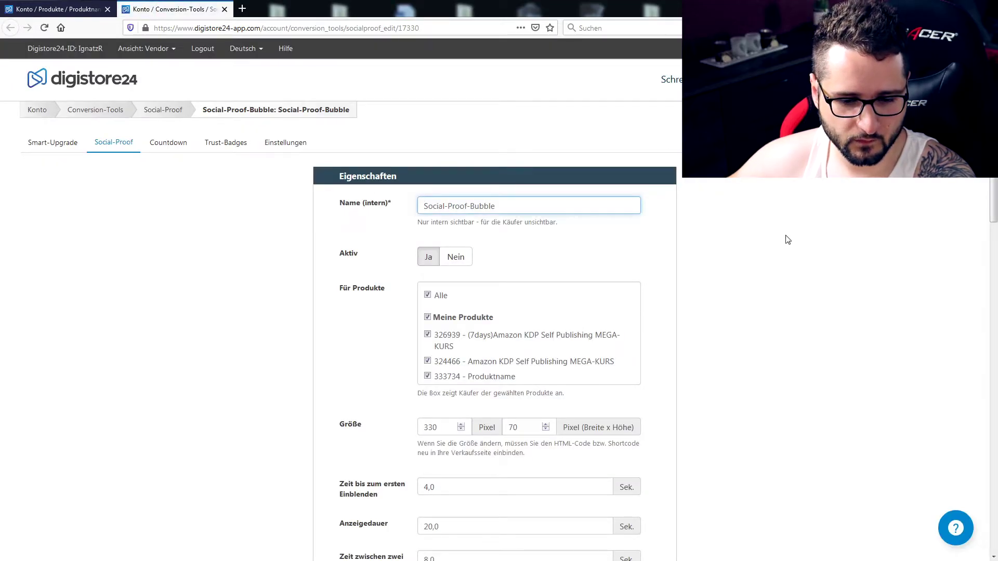
pyautogui.scroll(-2, 787, 239)
pyautogui.scroll(-1, 763, 269)
pyautogui.scroll(-3, 763, 269)
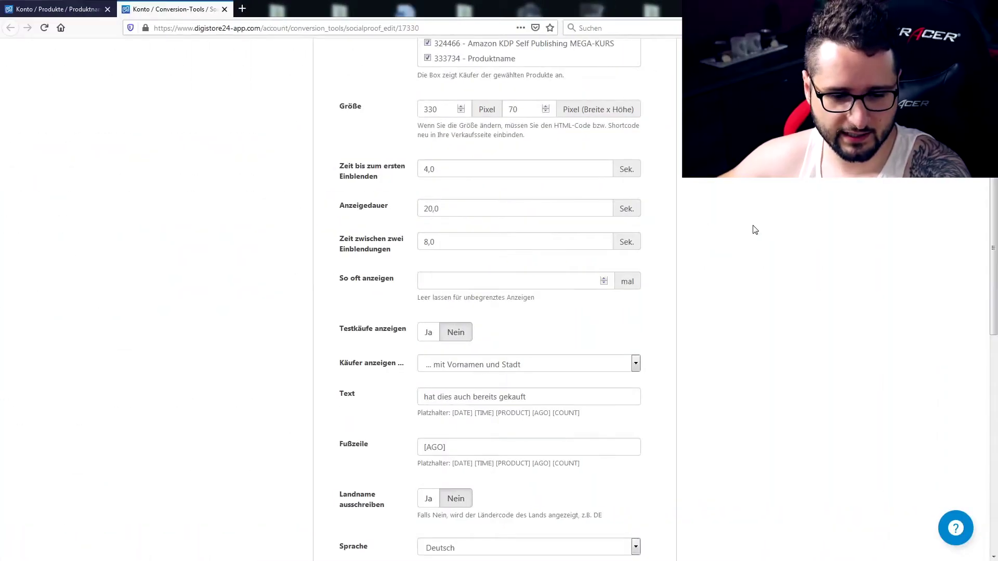
# Step: Examine the bubble's remaining display settings and Einbinden section, and select the whole HTML-Code snippet
pyautogui.scroll(-5, 519, 248)
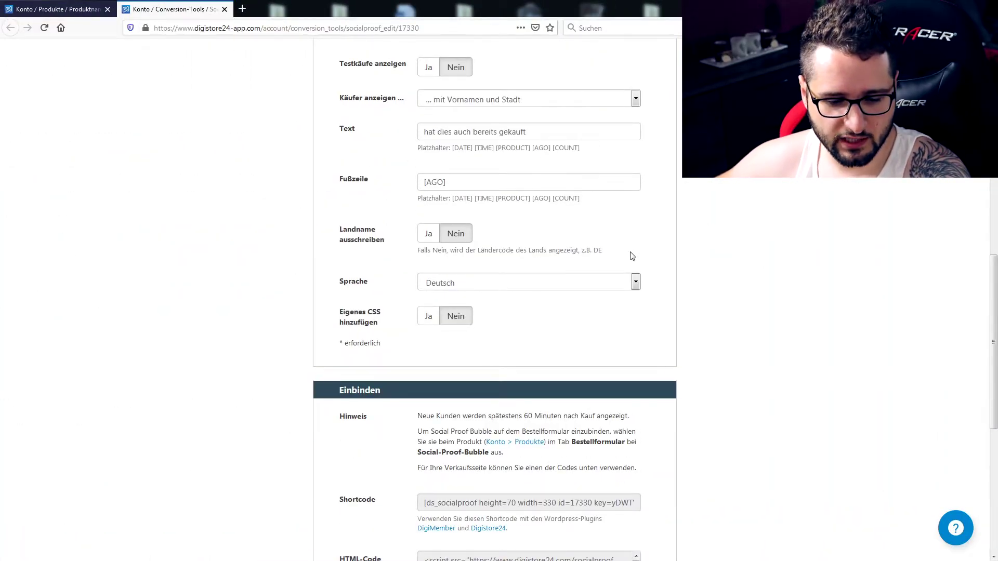
pyautogui.scroll(-1, 628, 260)
pyautogui.scroll(1, 585, 232)
pyautogui.scroll(4, 520, 224)
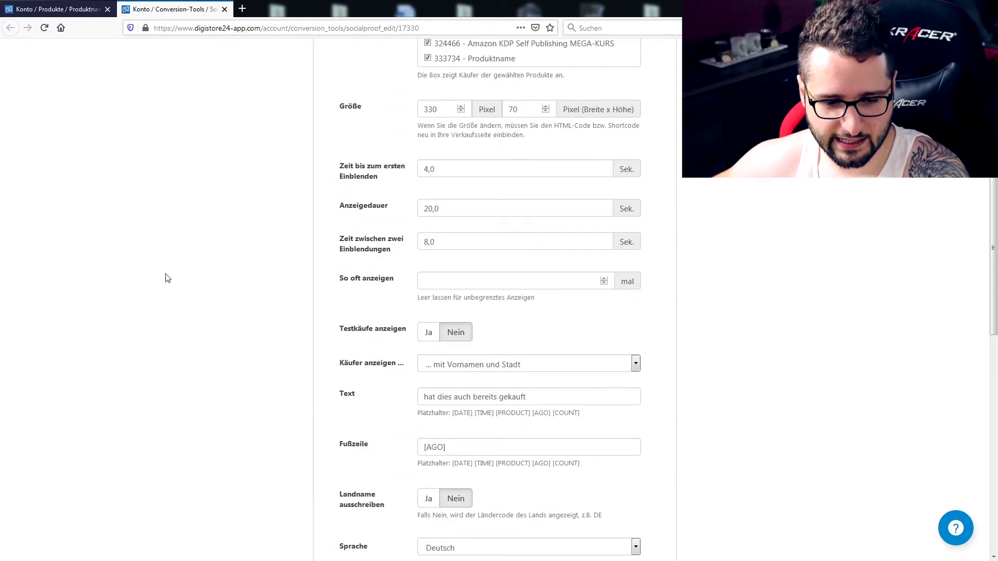
pyautogui.scroll(-10, 873, 430)
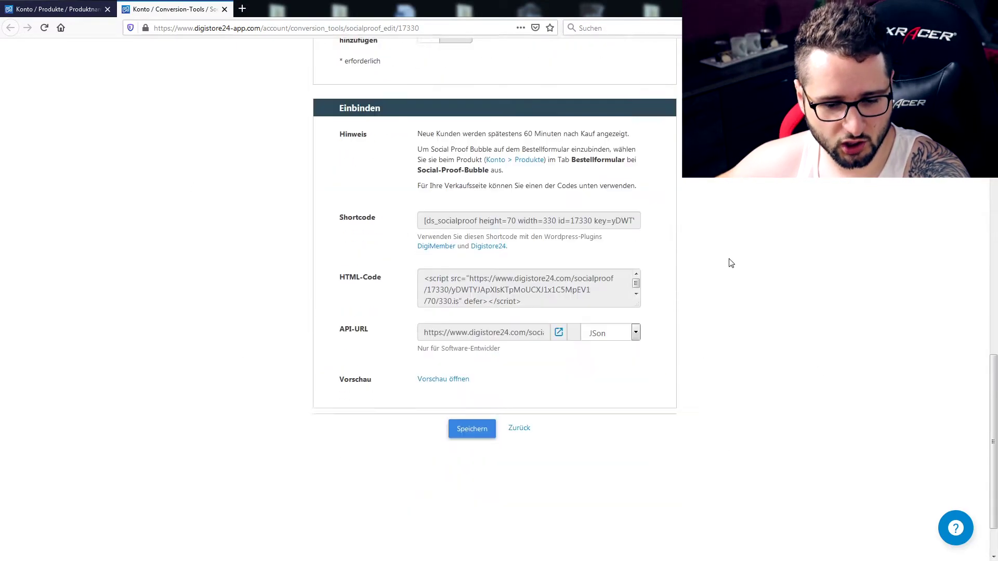
pyautogui.click(501, 266)
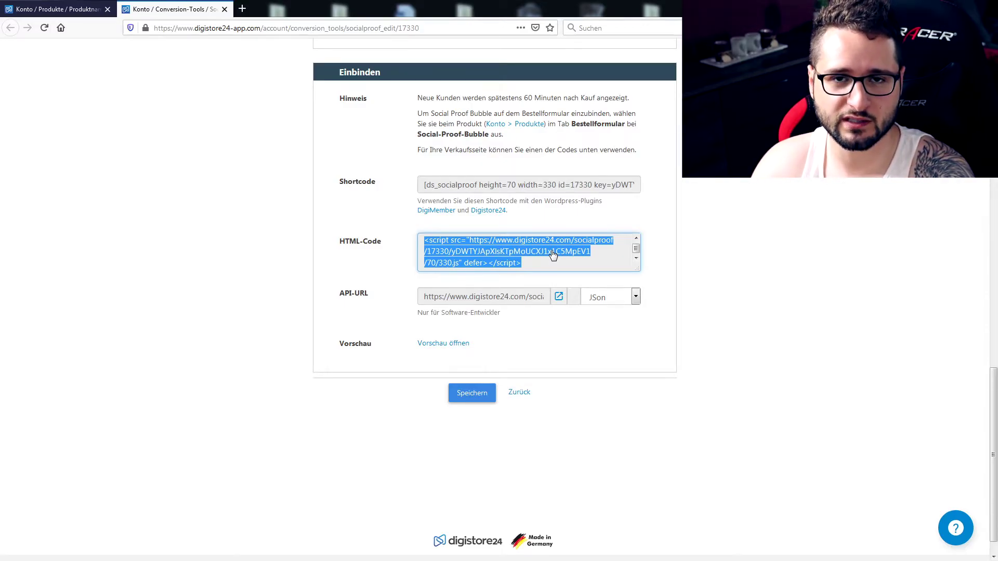
pyautogui.click(467, 259)
pyautogui.hotkey('ctrl', 'a')
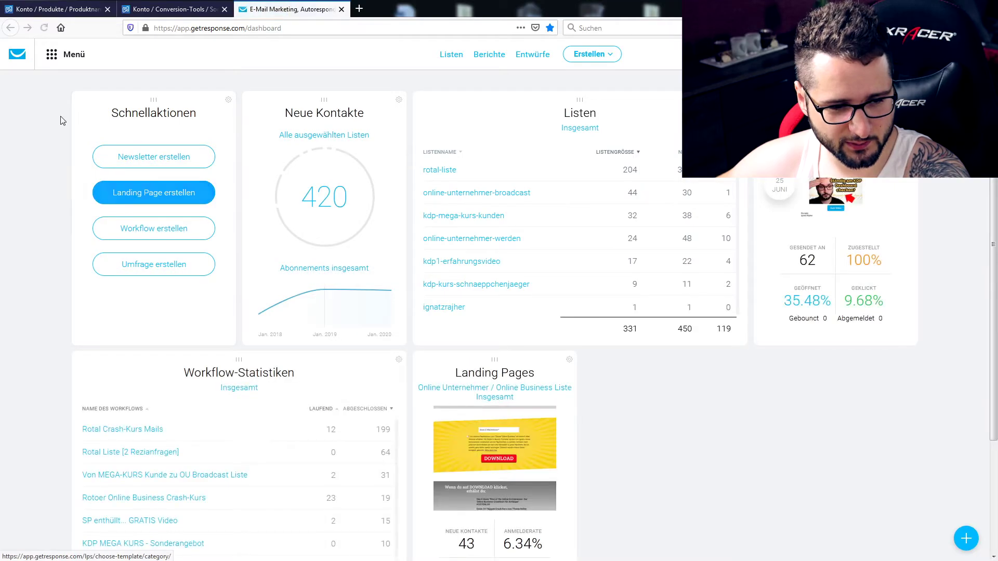
# Step: Switch to GetResponse, open a landing page in the editor and add an empty custom code block above the video
pyautogui.click(65, 54)
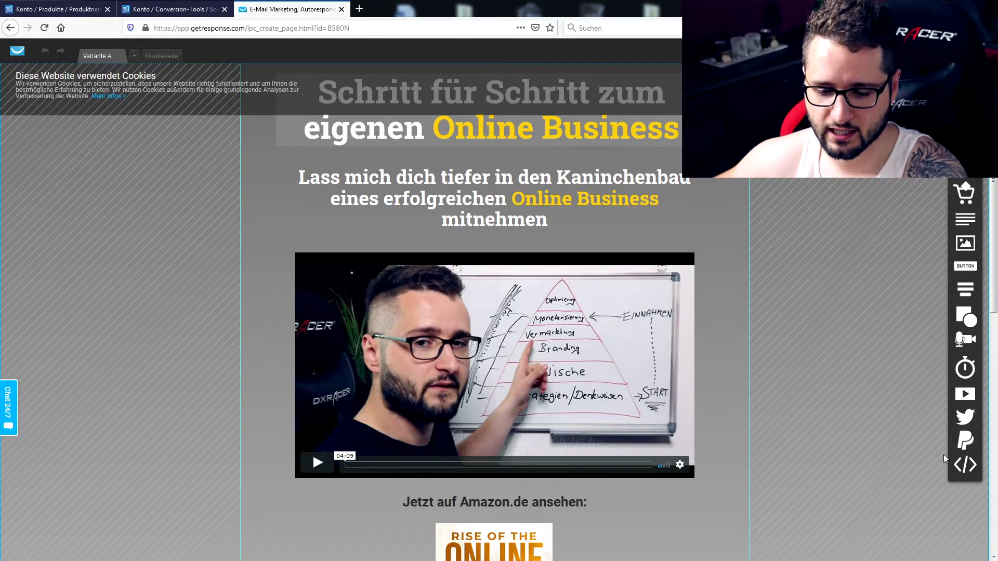
pyautogui.moveTo(965, 465); pyautogui.dragTo(470, 231)
pyautogui.doubleClick(470, 231)
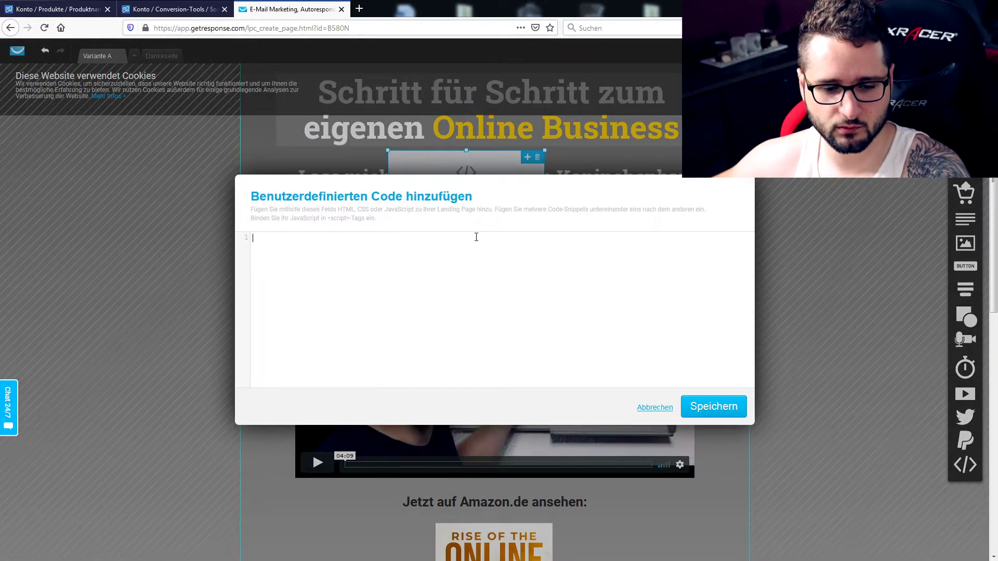
# Step: Copy the Social-Proof-Bubble's HTML code into the landing page's custom code block, and leave the page without saving
pyautogui.click(174, 9)
pyautogui.click(516, 251)
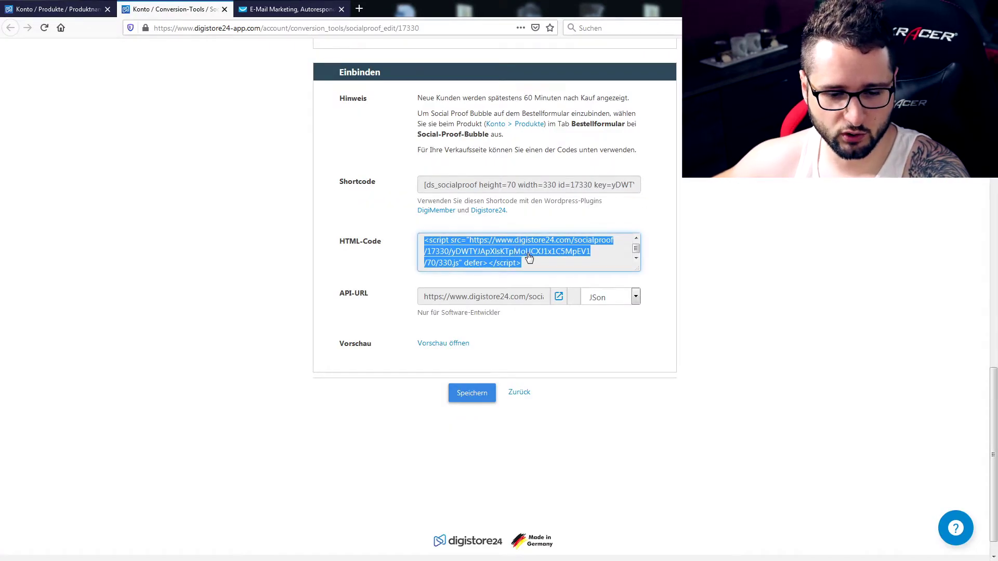
pyautogui.hotkey('ctrl', 'c')
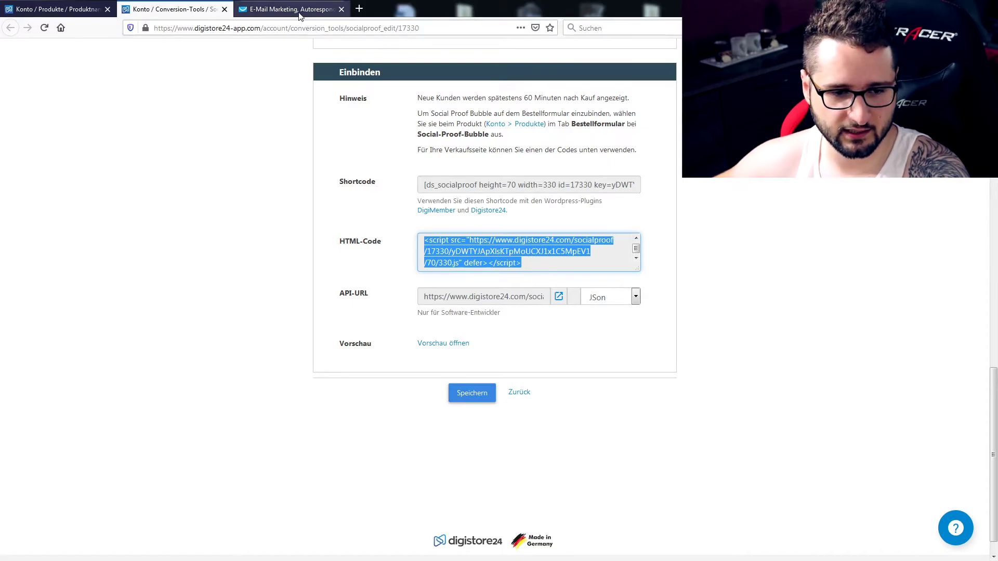
pyautogui.hotkey('ctrl', 'Tab')
pyautogui.hotkey('ctrl', 'v')
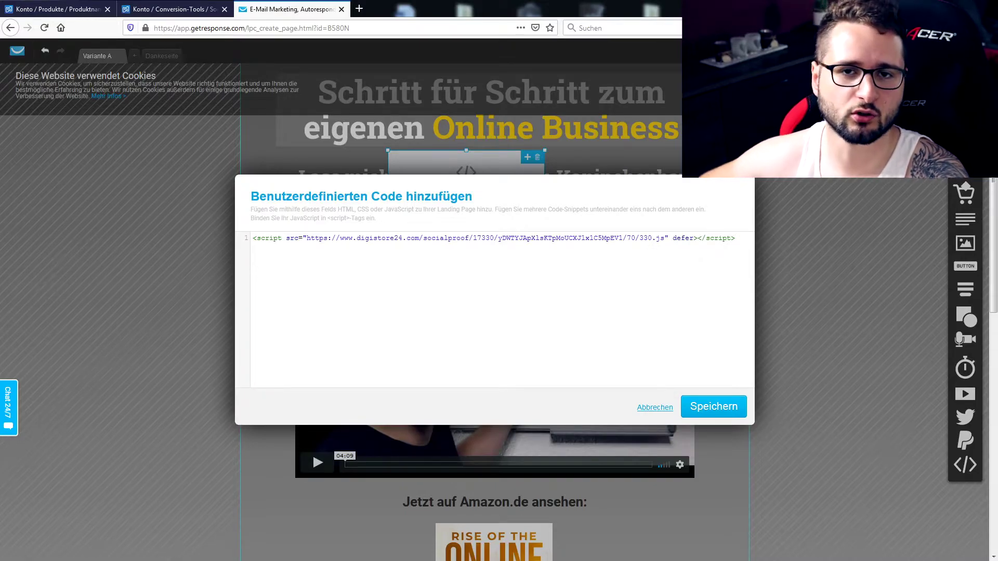
pyautogui.click(342, 9)
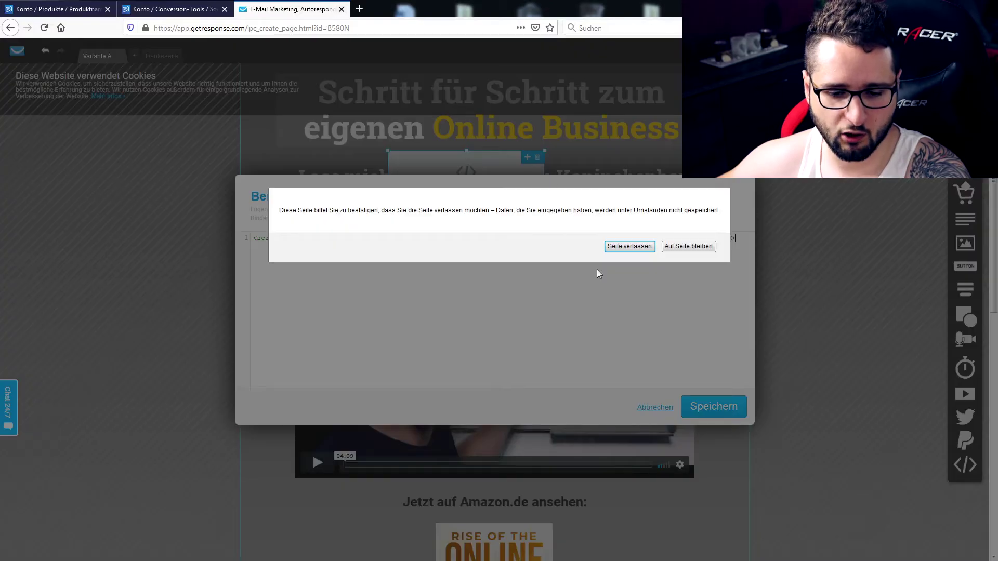
pyautogui.click(623, 248)
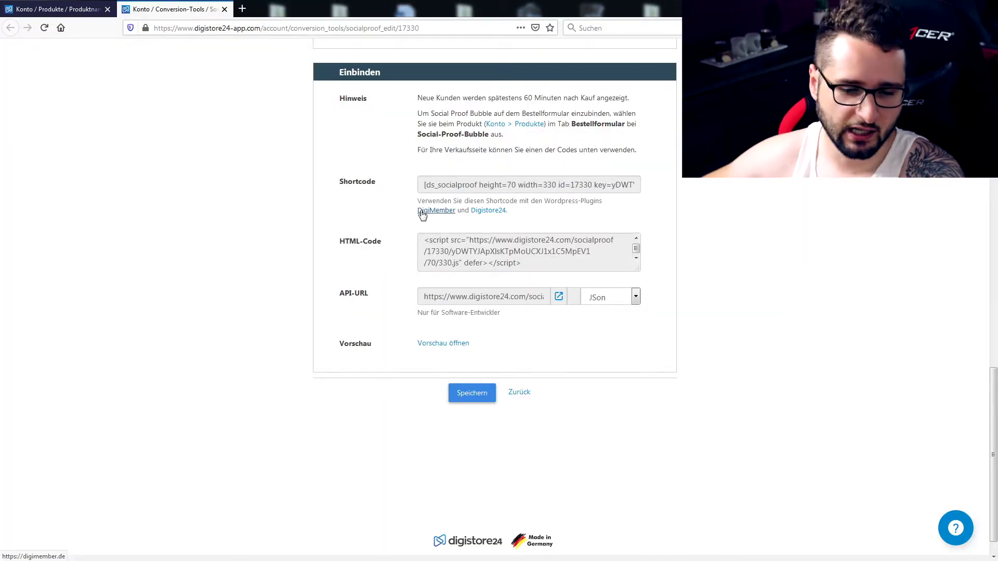
# Step: Examine the bubble's WordPress Shortcode, close the bubble editor and return to the product's order form settings
pyautogui.moveTo(424, 185); pyautogui.dragTo(750, 212)
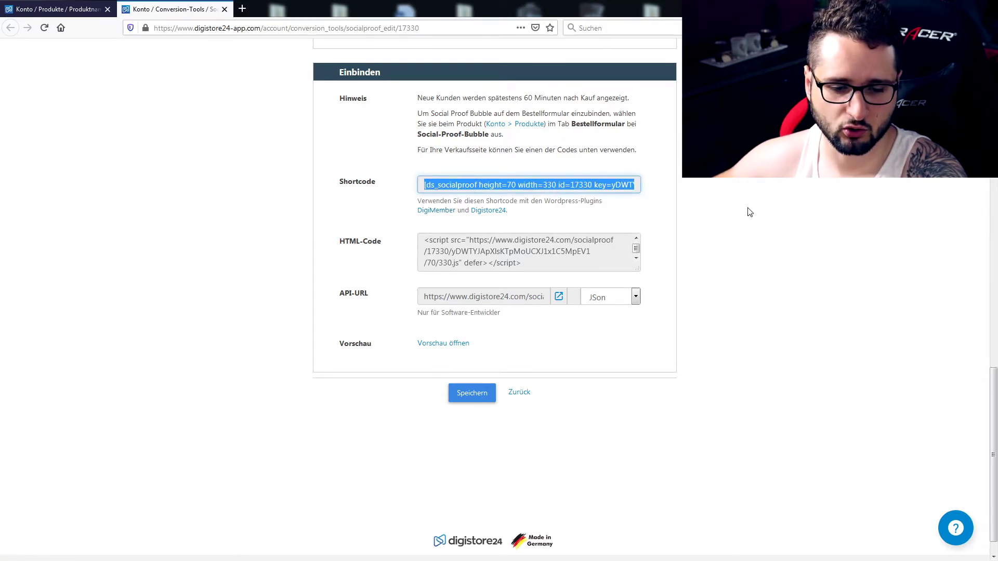
pyautogui.click(784, 199)
pyautogui.scroll(15, 476, 397)
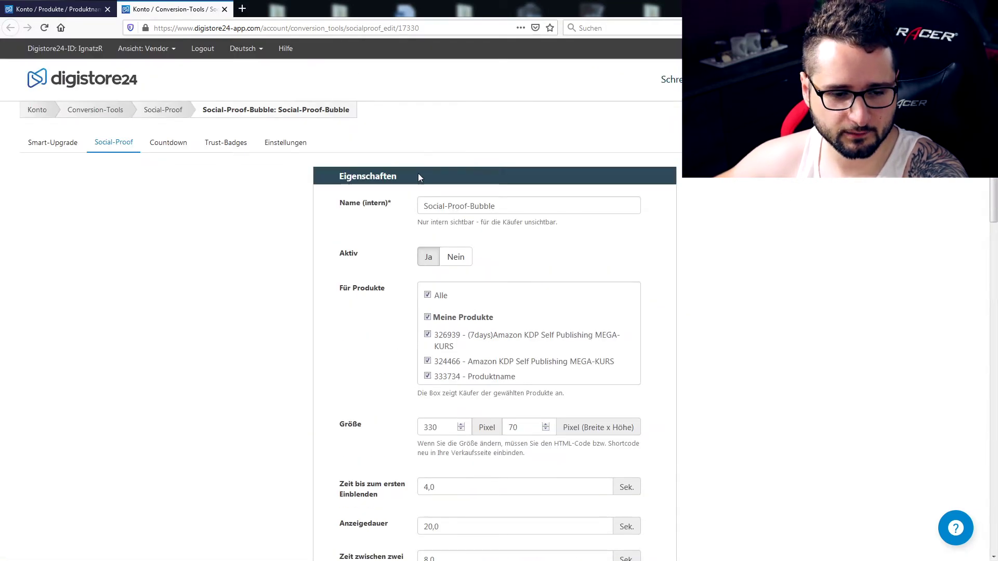
pyautogui.hotkey('ctrl', 'w')
pyautogui.moveTo(343, 185); pyautogui.dragTo(384, 202)
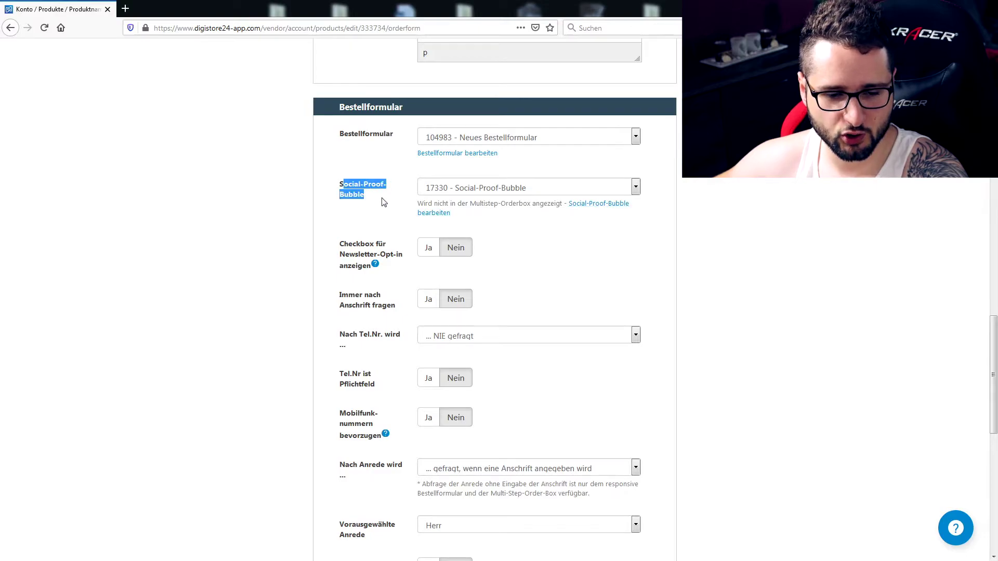
pyautogui.click(761, 250)
# Step: Choose "... NIE gefragt" for the telephone number request on the order form
pyautogui.scroll(-2, 769, 260)
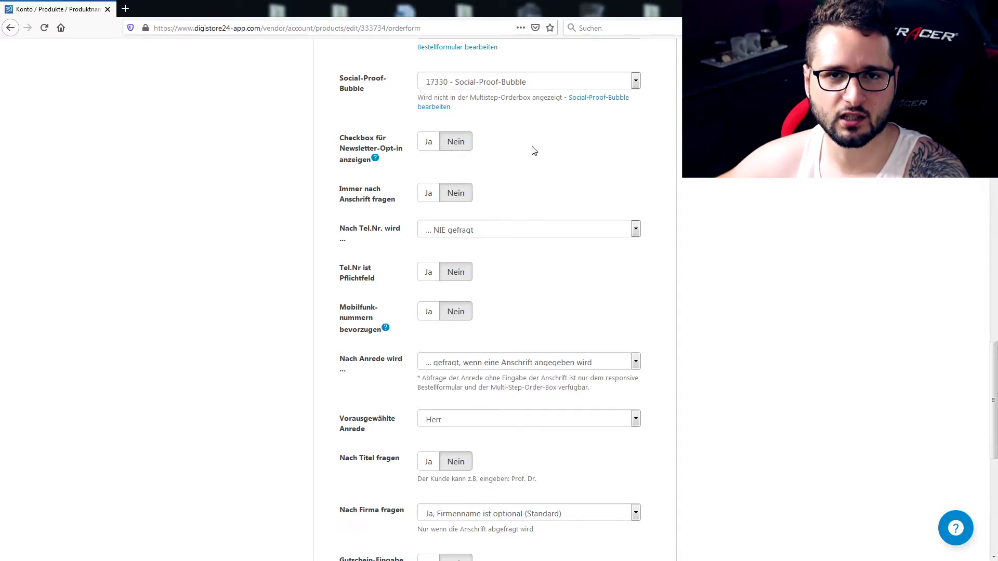
pyautogui.scroll(-1, 534, 151)
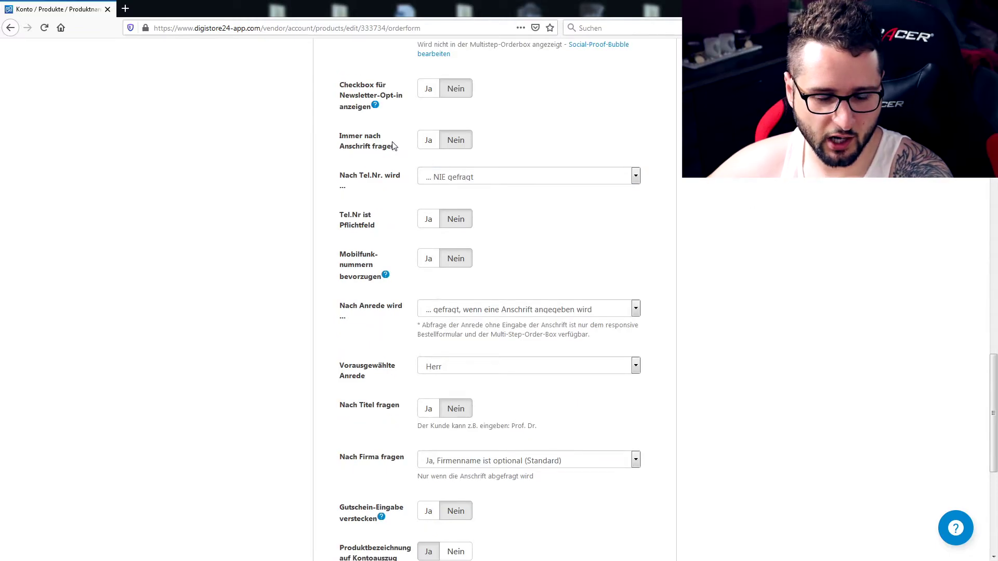
pyautogui.click(503, 178)
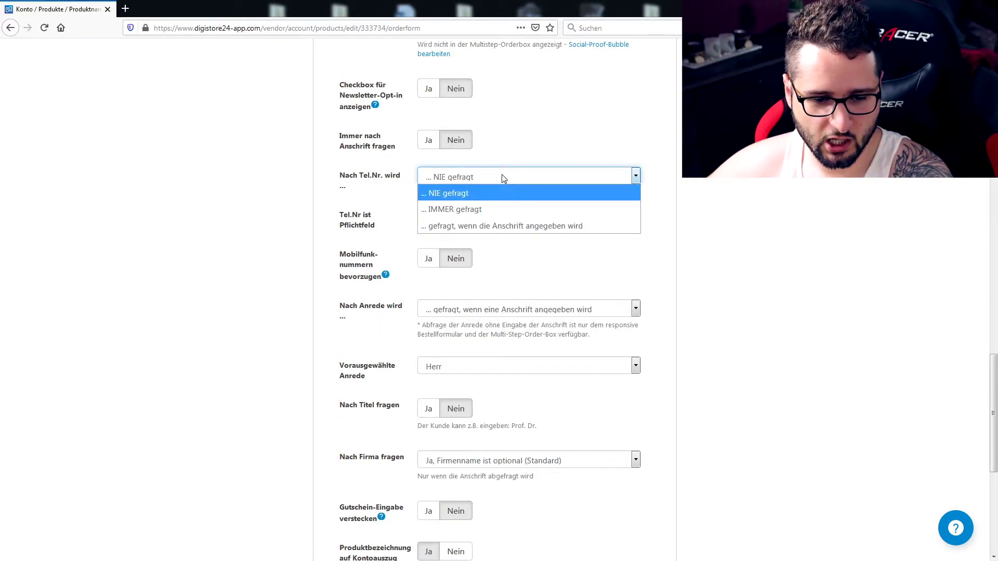
pyautogui.click(470, 195)
pyautogui.click(759, 211)
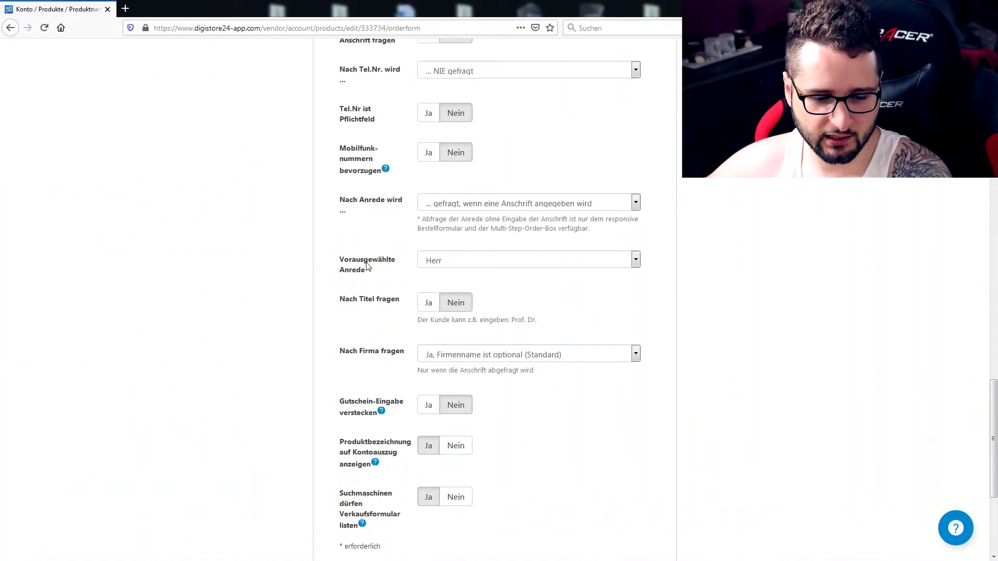
# Step: Choose Nein for "Gutschein-Eingabe verstecken" and Ja for "Produktbezeichnung auf Kontoauszug anzeigen"
pyautogui.click(369, 269)
pyautogui.scroll(-2, 777, 285)
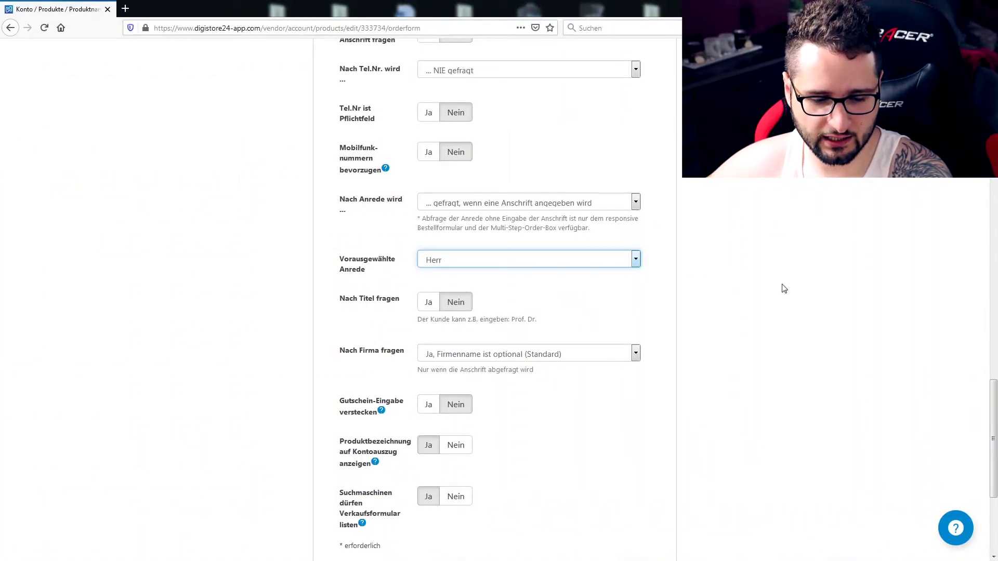
pyautogui.scroll(-2, 727, 276)
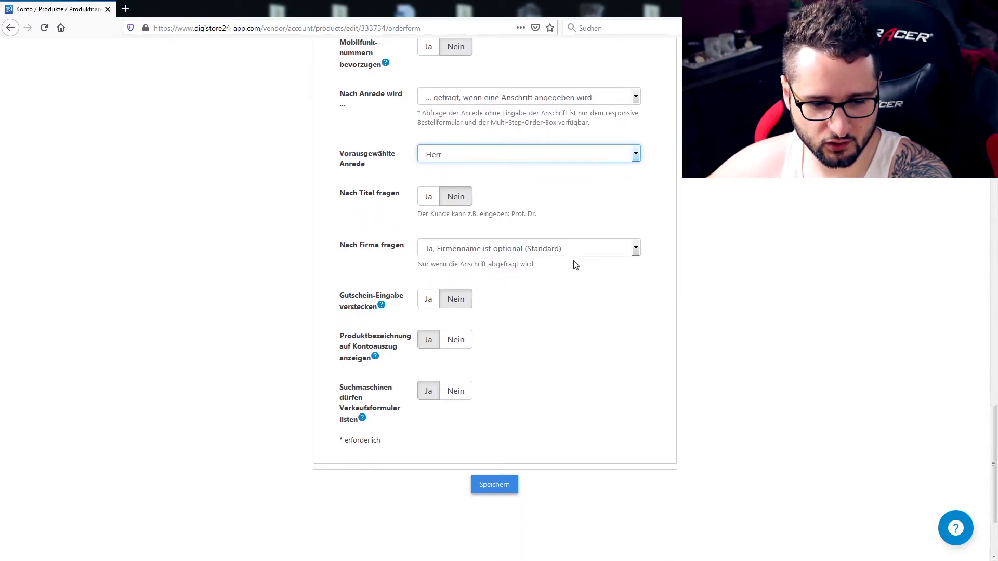
pyautogui.click(463, 306)
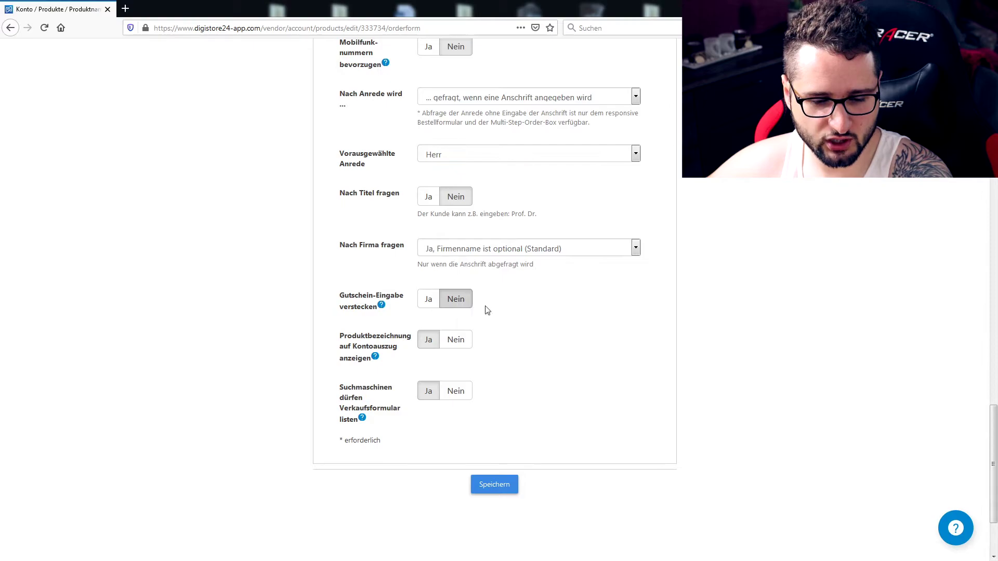
pyautogui.scroll(-2, 622, 331)
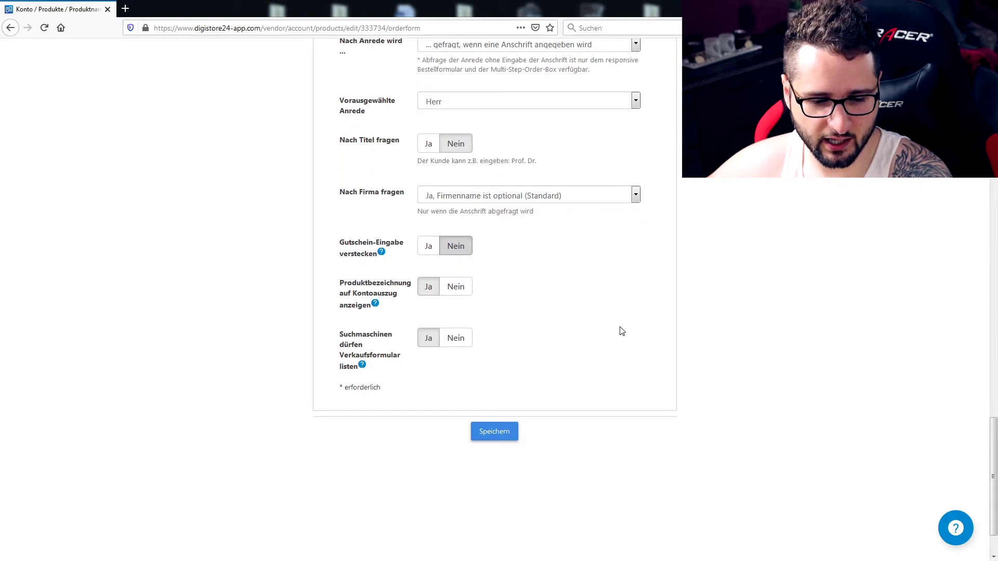
pyautogui.click(427, 287)
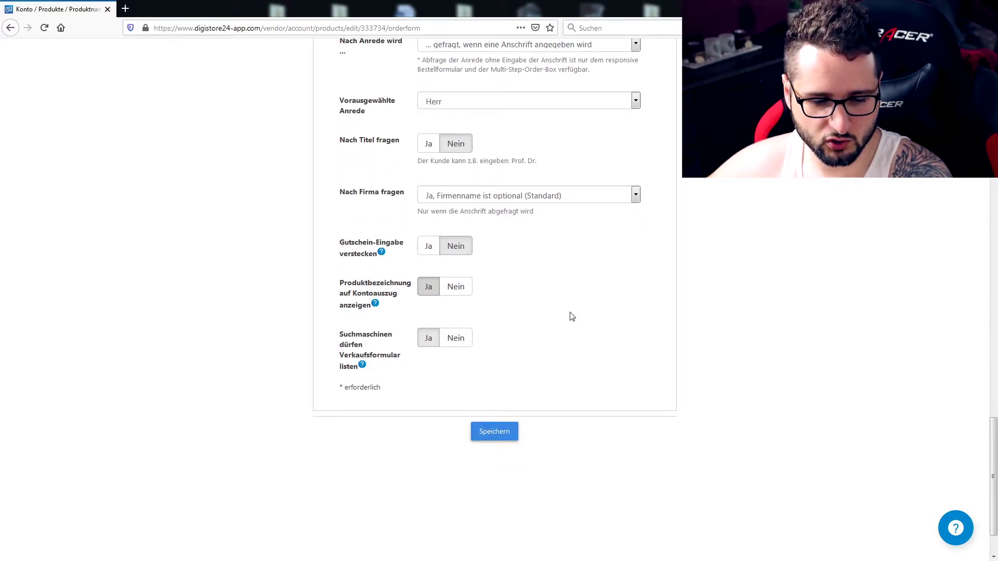
# Step: Set "Suchmaschinen dürfen Verkaufsformular listen" to Nein and save the order form settings
pyautogui.scroll(-2, 571, 317)
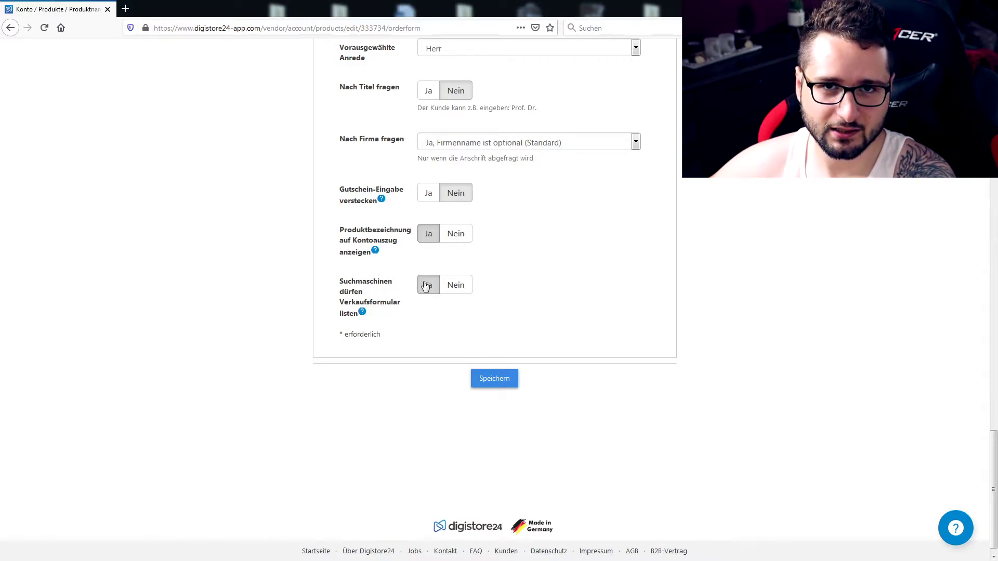
pyautogui.click(454, 286)
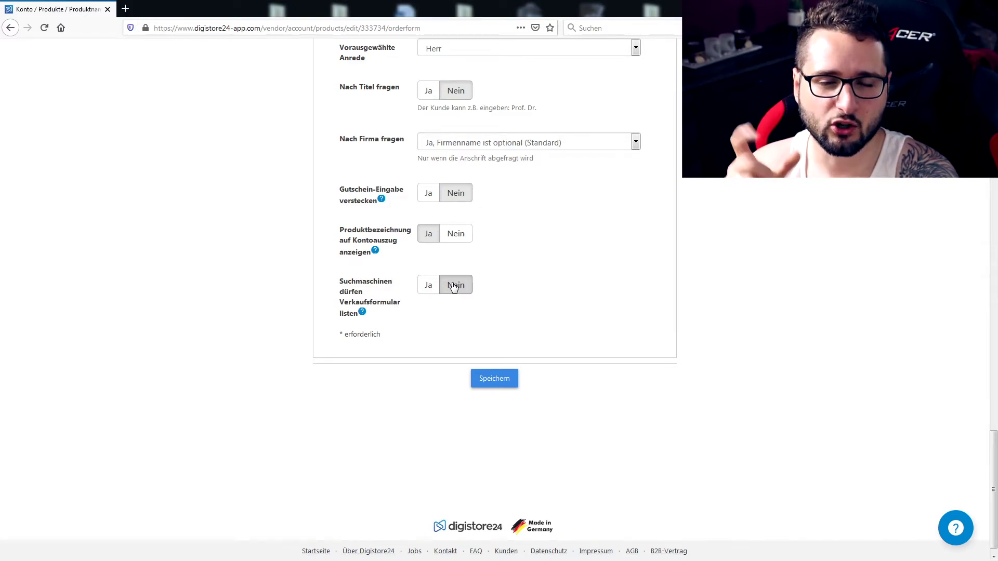
pyautogui.click(494, 378)
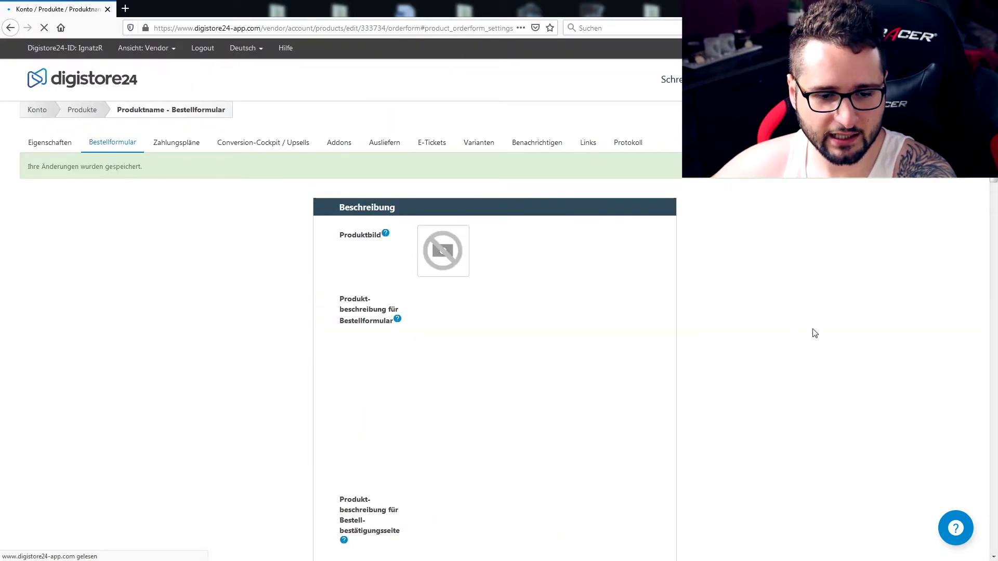
# Step: Open the product's payment plan settings and examine the choices for "Alle Preise sind ..."
pyautogui.click(178, 146)
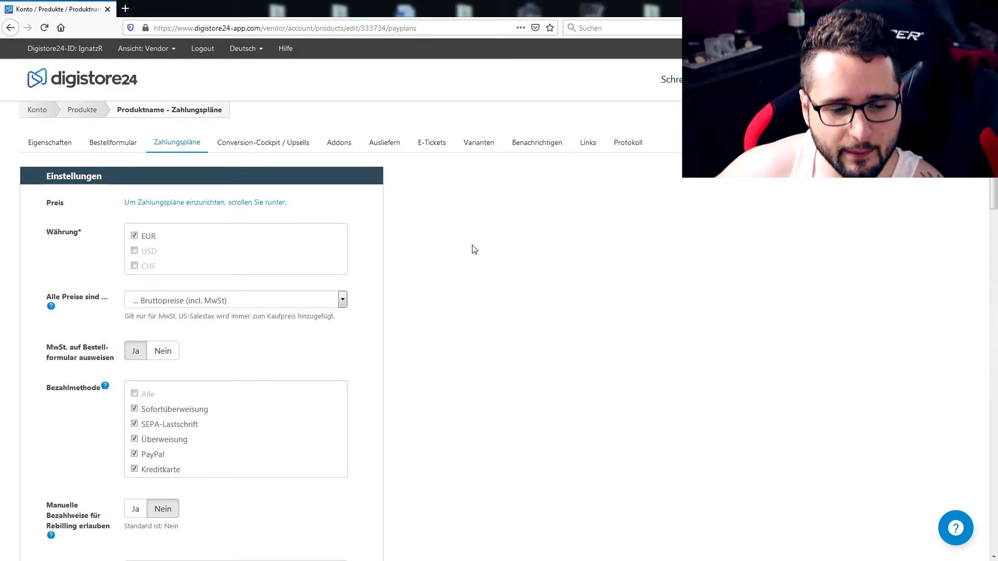
pyautogui.scroll(-3, 510, 244)
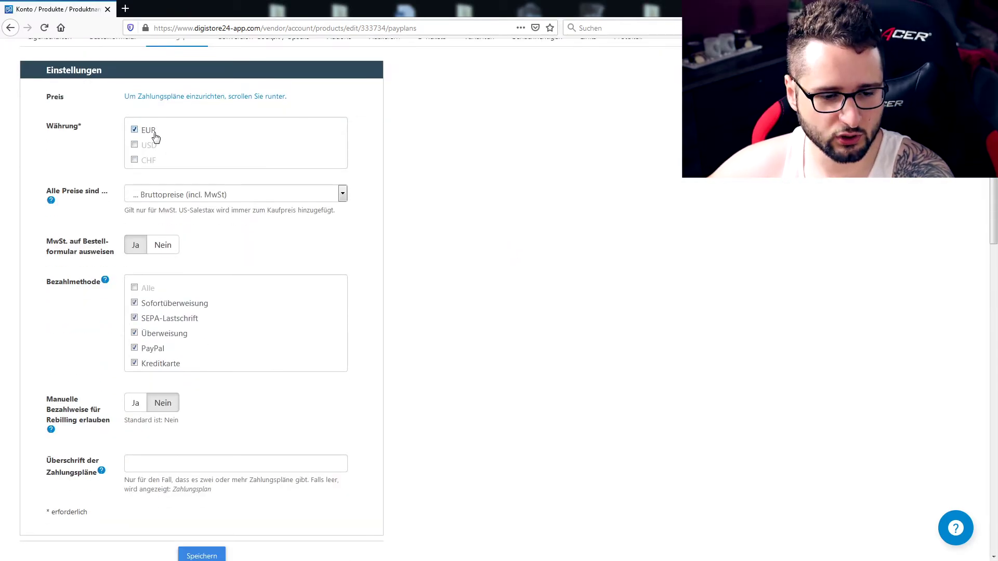
pyautogui.scroll(-2, 492, 227)
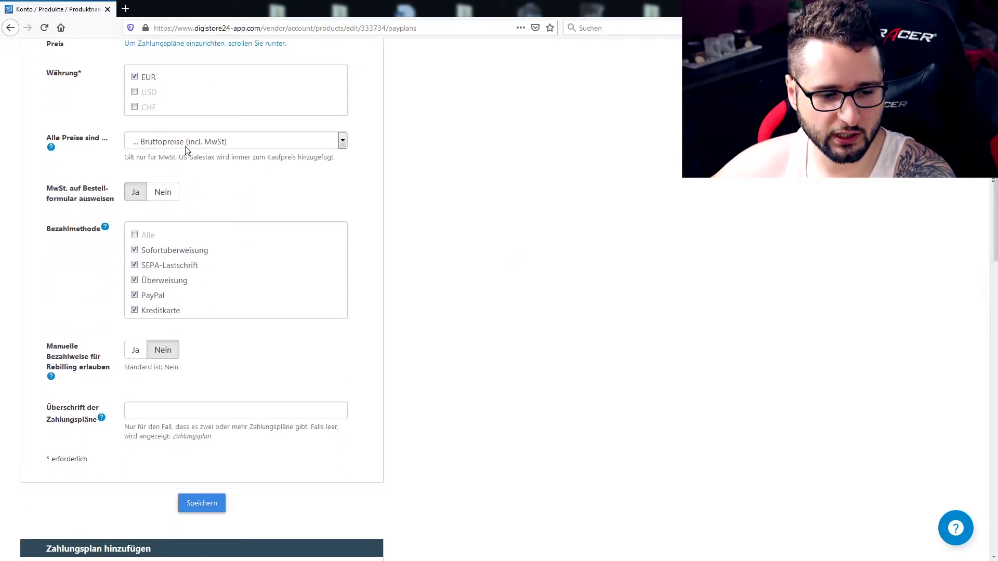
pyautogui.click(187, 144)
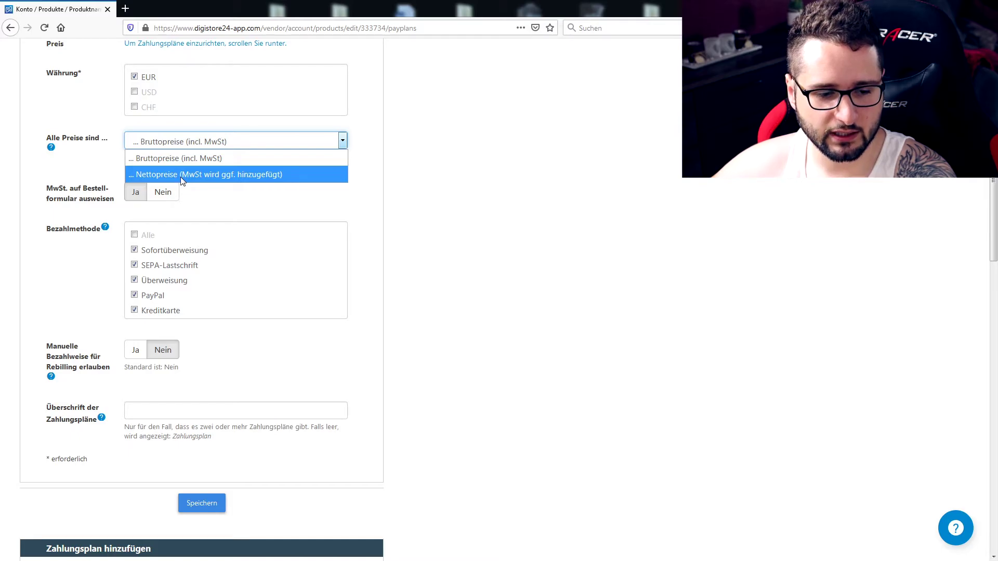
pyautogui.scroll(5, 276, 312)
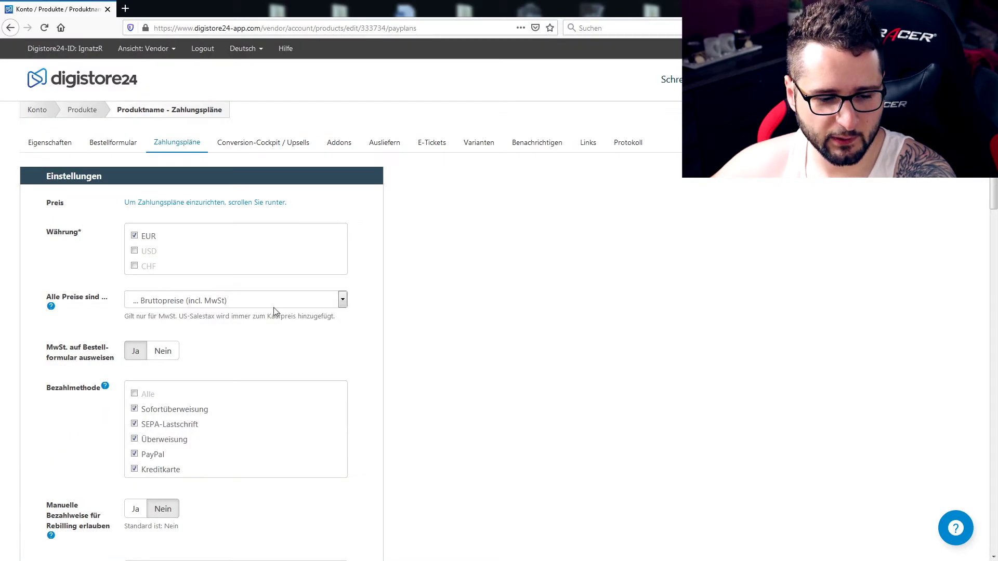
pyautogui.click(328, 304)
pyautogui.click(171, 319)
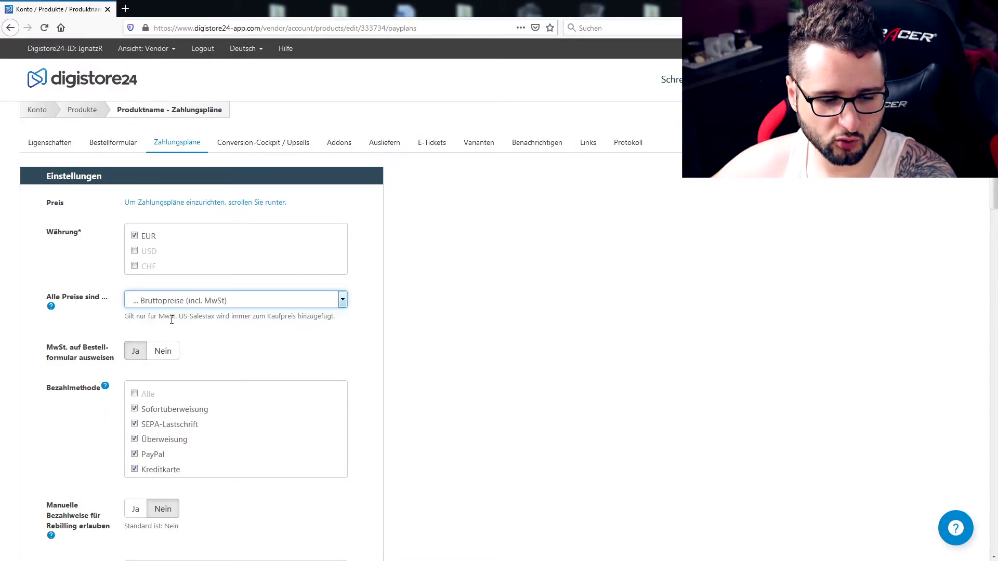
pyautogui.click(522, 277)
pyautogui.scroll(-2, 524, 275)
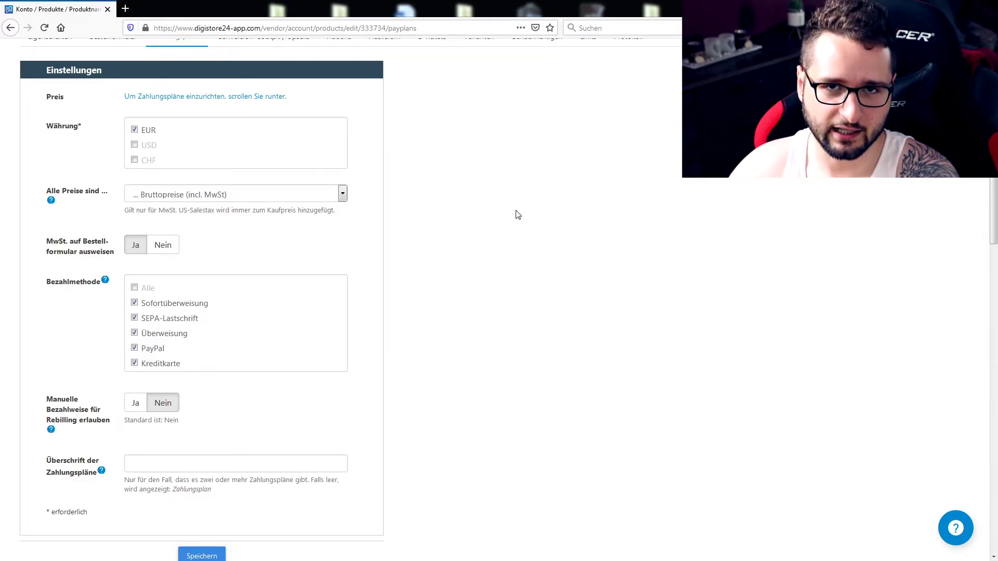
# Step: Try Nettopreise for "Alle Preise sind ..." and return the setting to Bruttopreise (incl. MwSt)
pyautogui.click(341, 199)
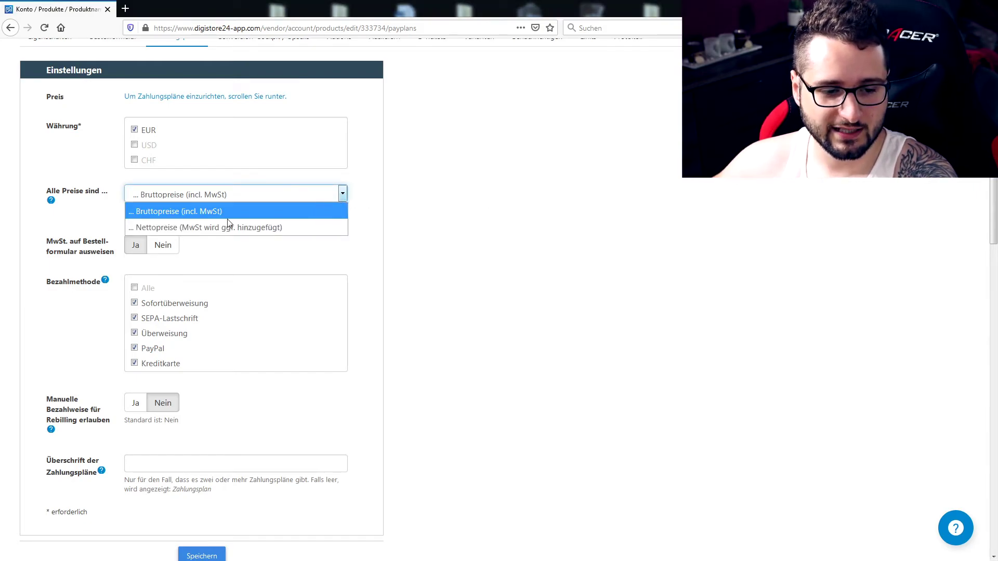
pyautogui.click(189, 227)
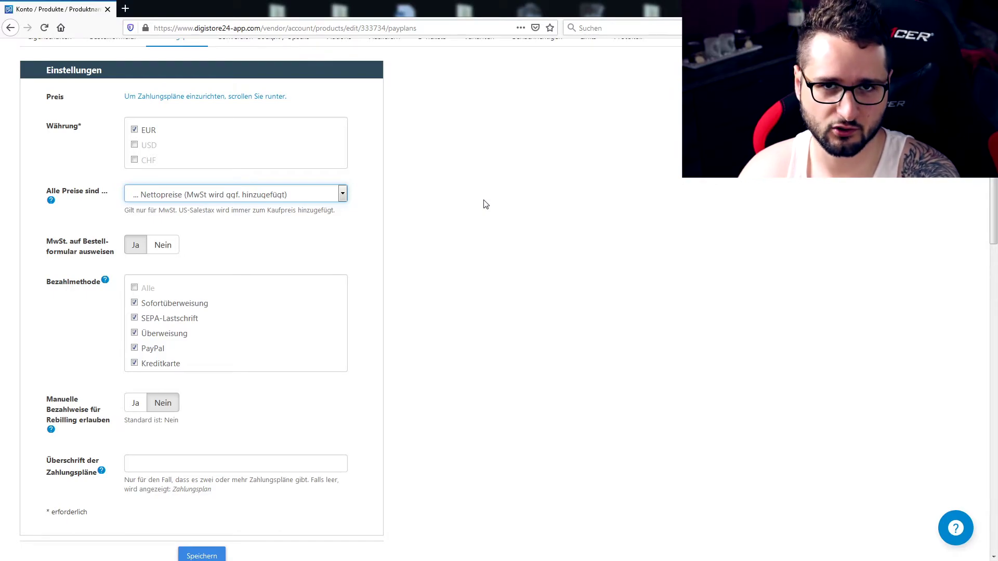
pyautogui.click(210, 198)
pyautogui.click(210, 207)
pyautogui.click(471, 205)
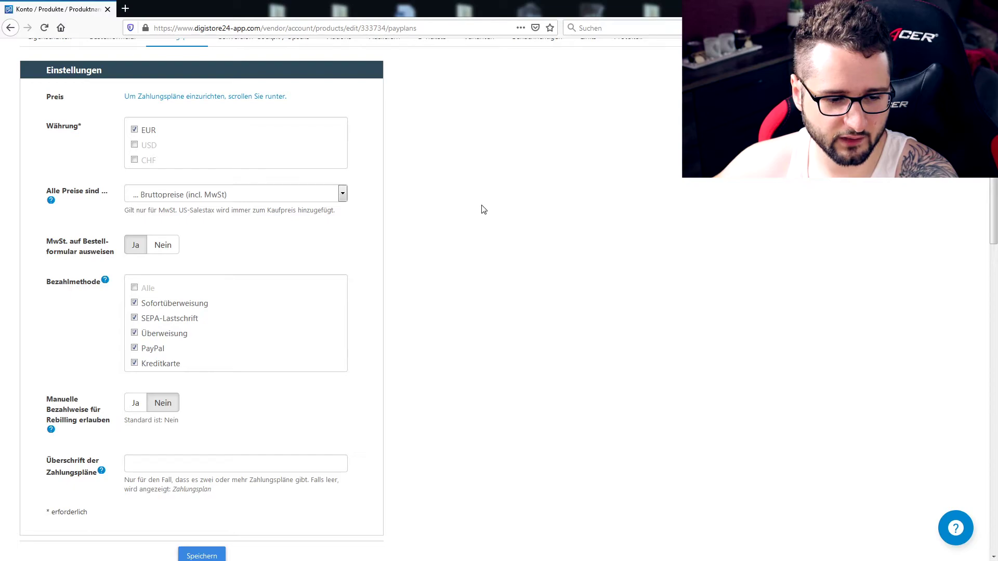
# Step: Try Nein for "MwSt. auf Bestellformular ausweisen" and switch it back to Ja
pyautogui.scroll(-2, 483, 210)
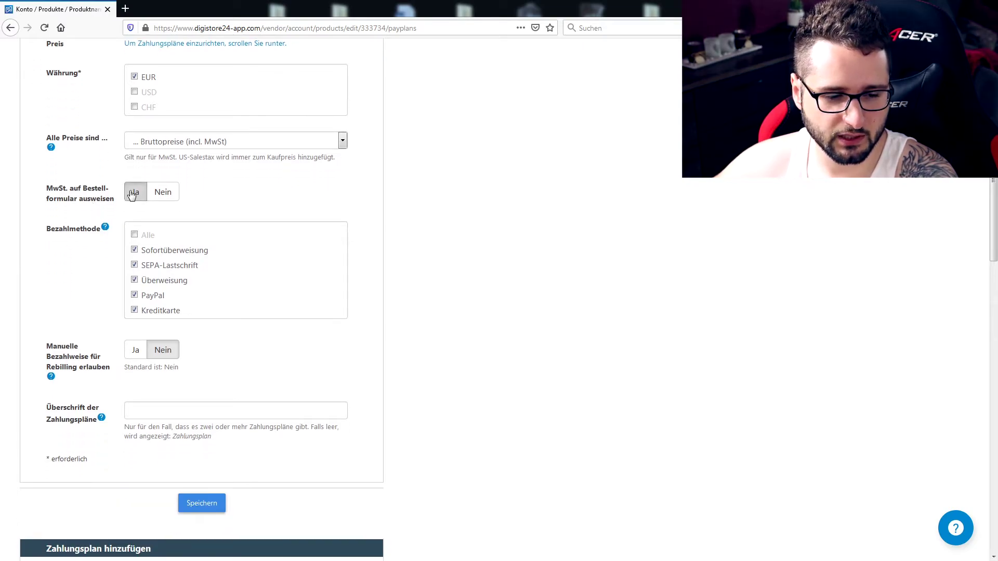
pyautogui.click(163, 192)
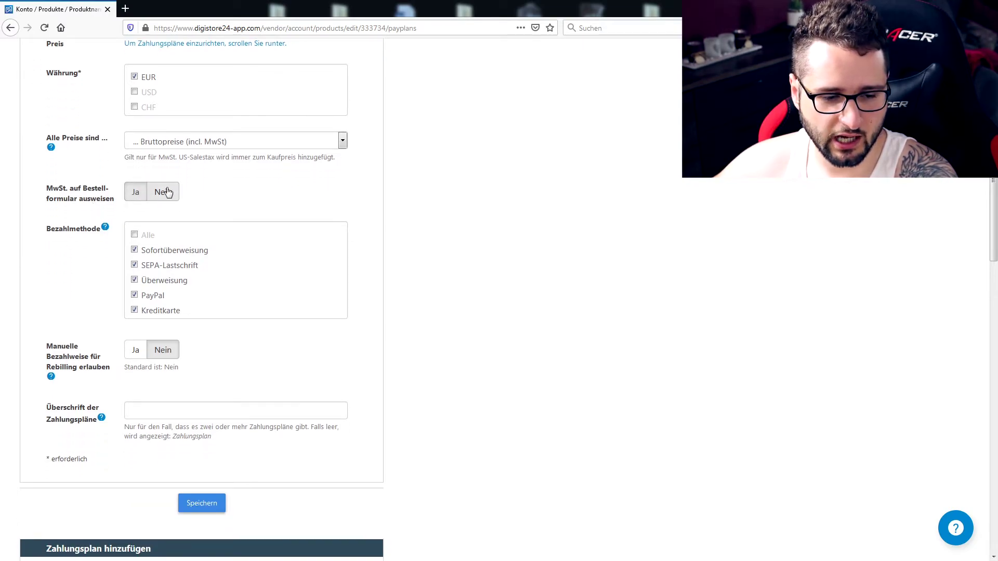
pyautogui.click(139, 200)
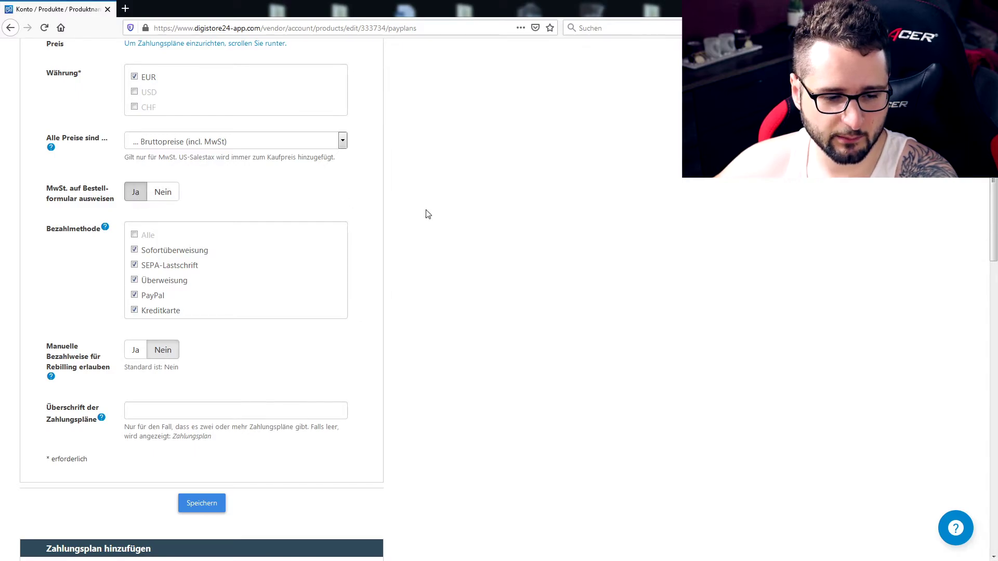
# Step: Exclude SEPA-Lastschrift from the product's accepted payment methods
pyautogui.scroll(-2, 425, 214)
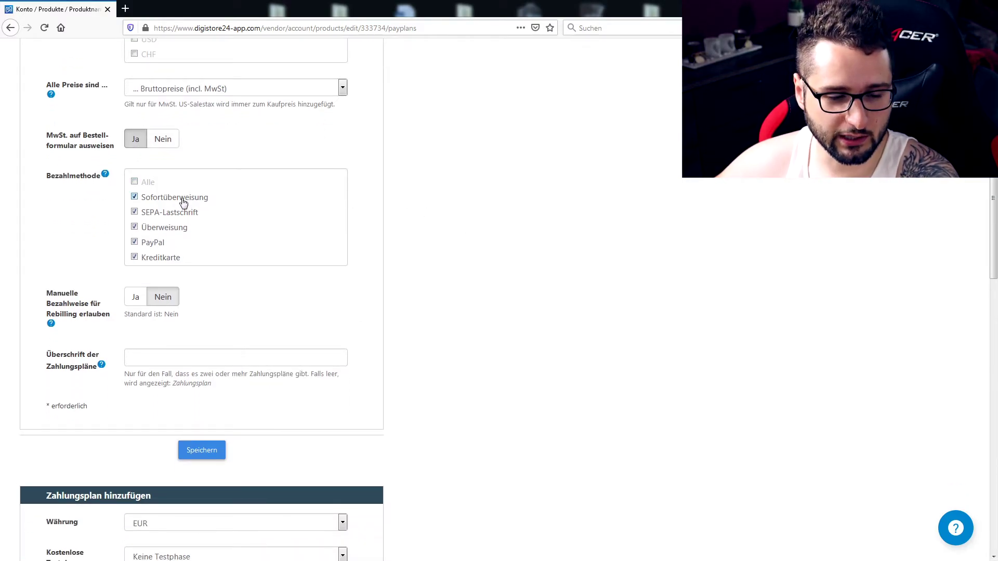
pyautogui.click(162, 218)
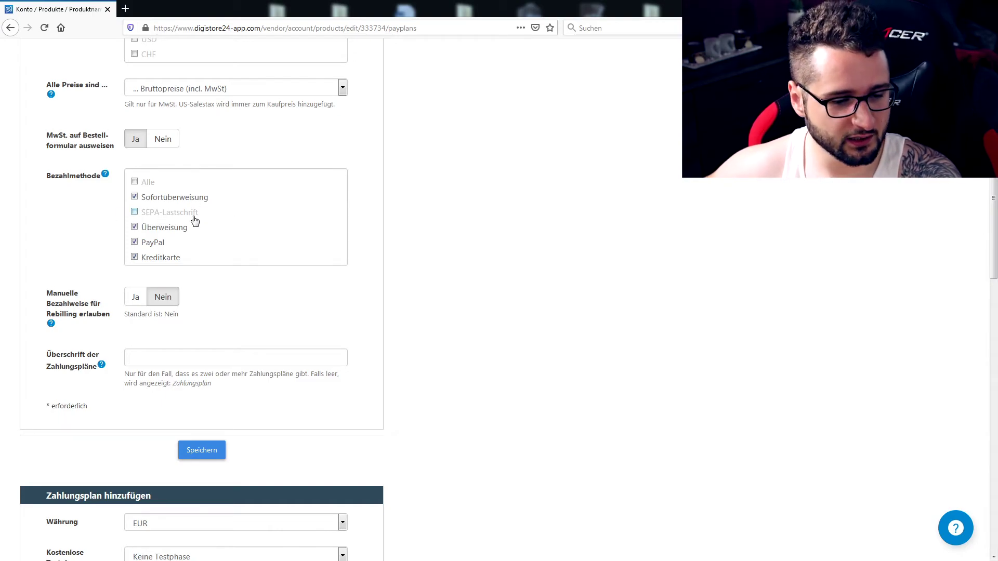
pyautogui.click(161, 218)
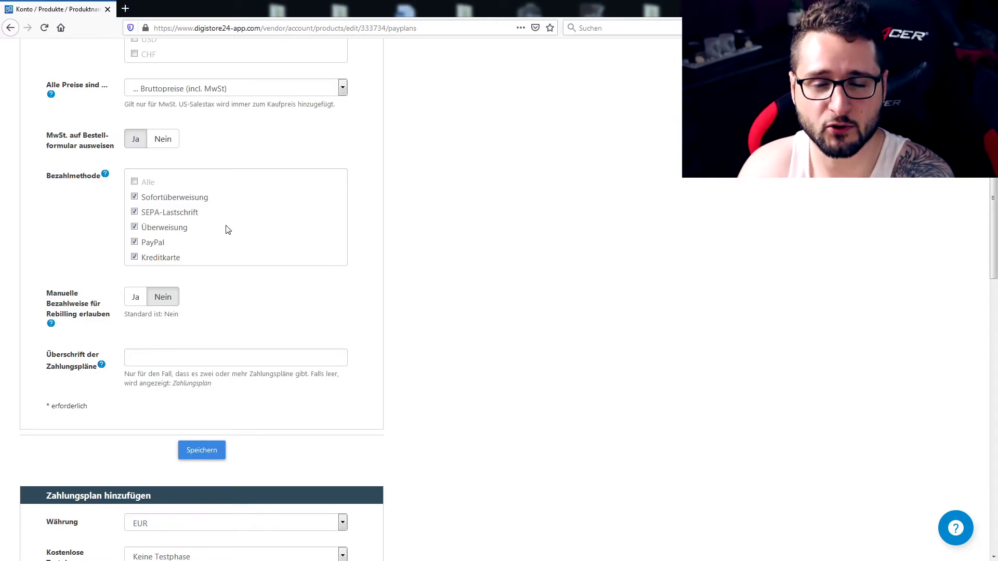
pyautogui.click(192, 213)
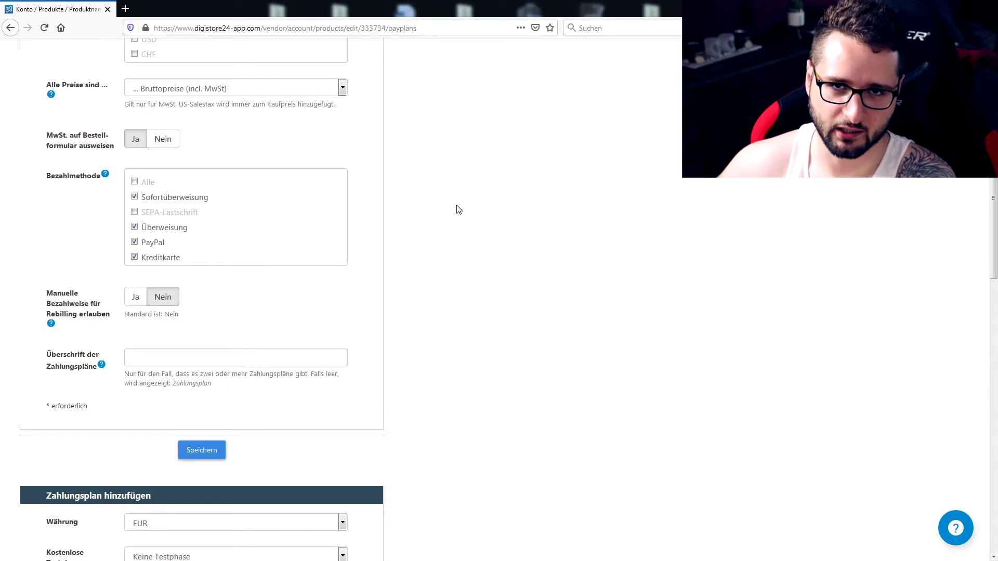
# Step: Set the heading of the payment plans to "Wählen Sie zwischen Einmalzahlung oder Ratenzahlung aus"
pyautogui.scroll(-2, 459, 210)
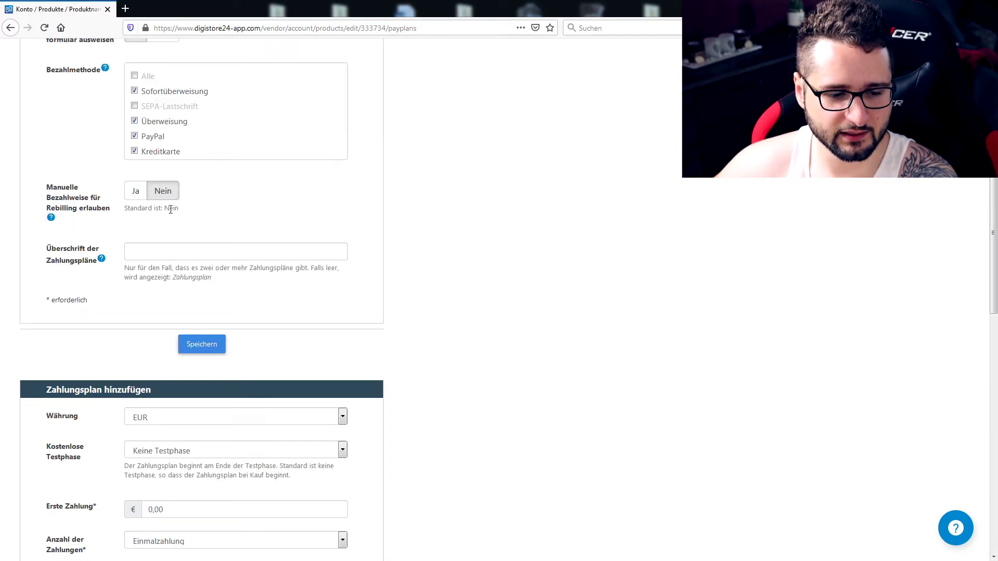
pyautogui.click(182, 255)
pyautogui.scroll(-1, 582, 239)
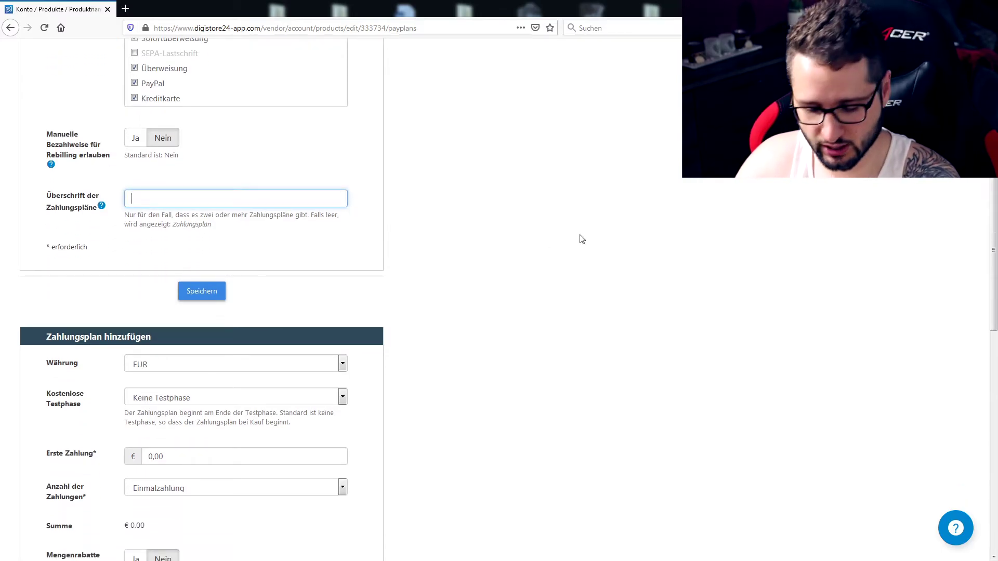
pyautogui.write('Wählen S')
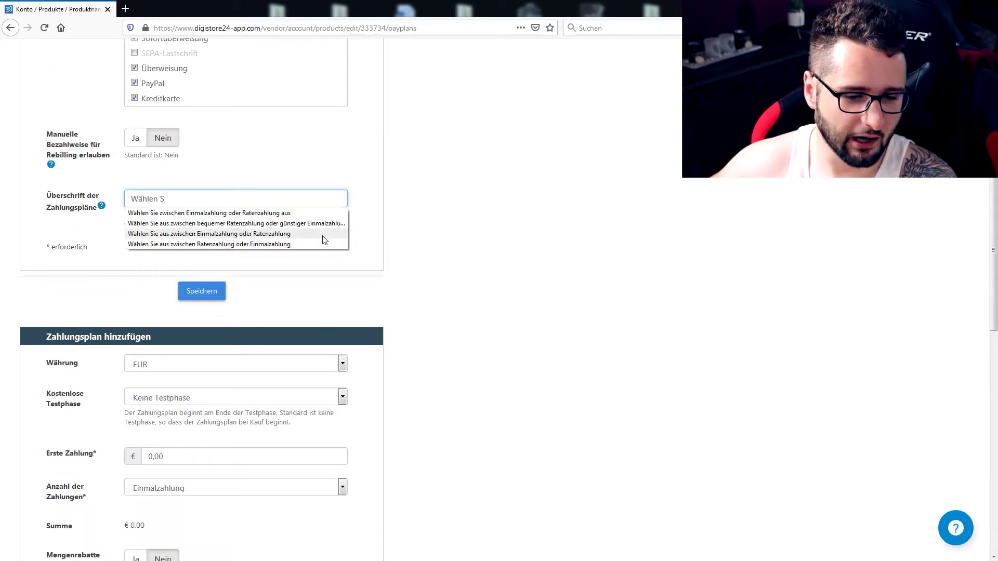
pyautogui.click(225, 213)
pyautogui.press('BackSpace')
pyautogui.press('BackSpace')
pyautogui.press('BackSpace')
pyautogui.press('BackSpace')
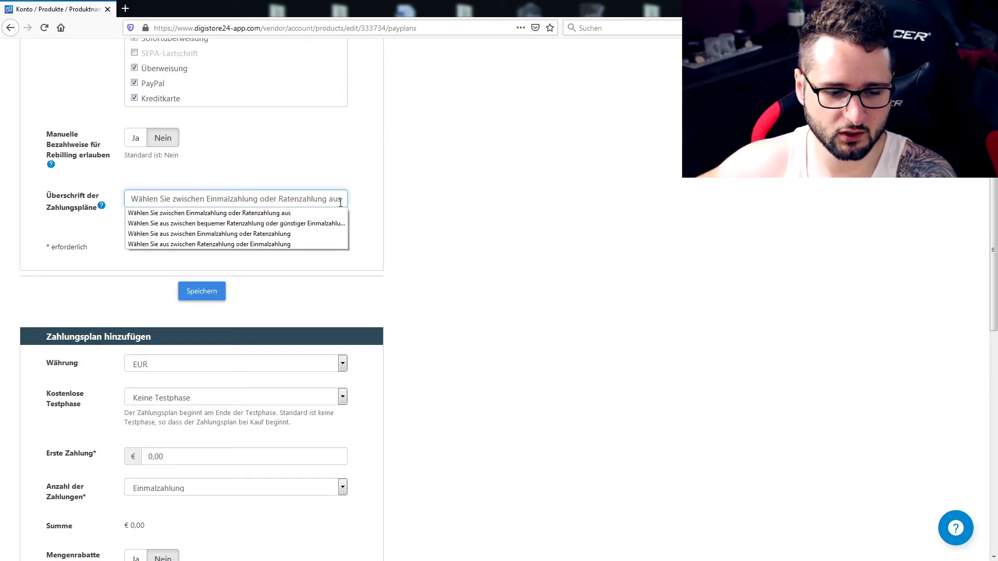
pyautogui.click(534, 204)
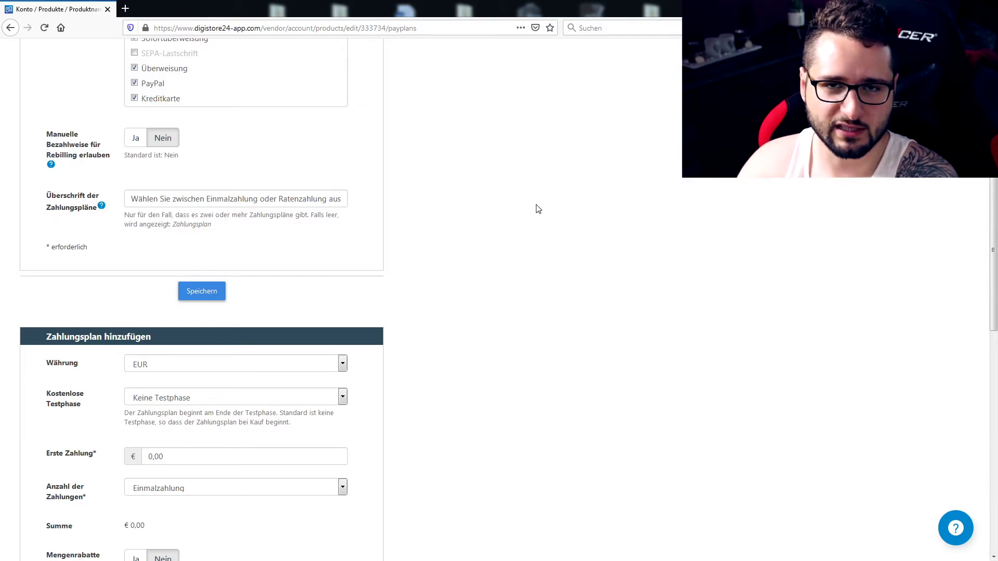
# Step: Review the general payment settings and save them
pyautogui.scroll(7, 425, 131)
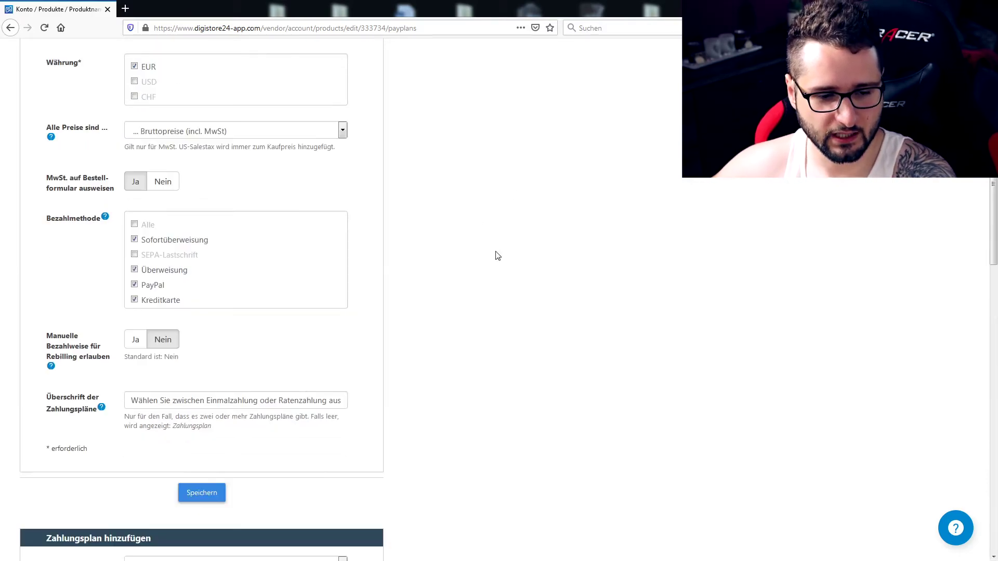
pyautogui.scroll(-8, 416, 238)
pyautogui.scroll(5, 260, 239)
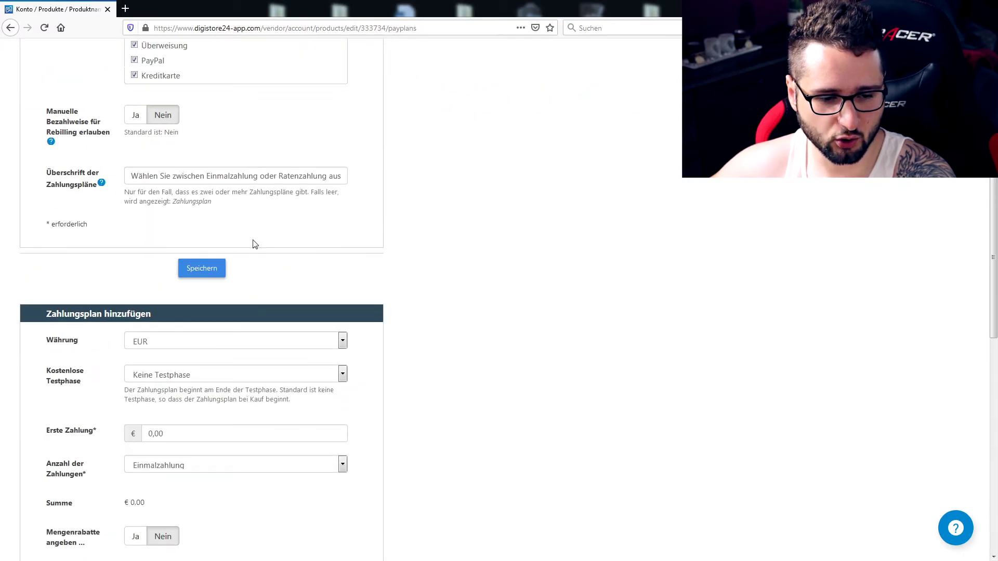
pyautogui.scroll(3, 470, 156)
pyautogui.scroll(-5, 509, 279)
pyautogui.click(202, 403)
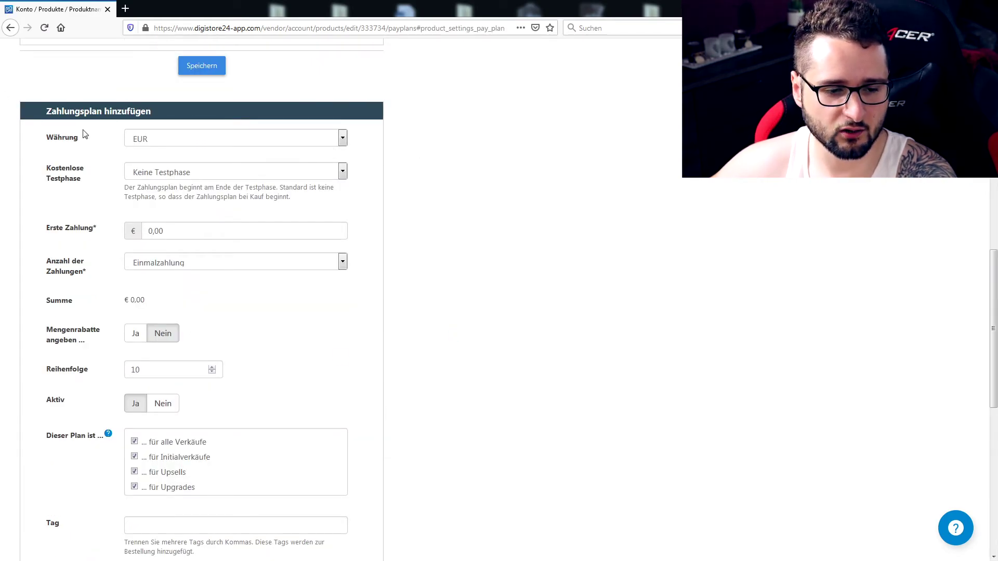
# Step: Set the first payment of the new payment plan to 49,00 EUR
pyautogui.scroll(-1, 447, 172)
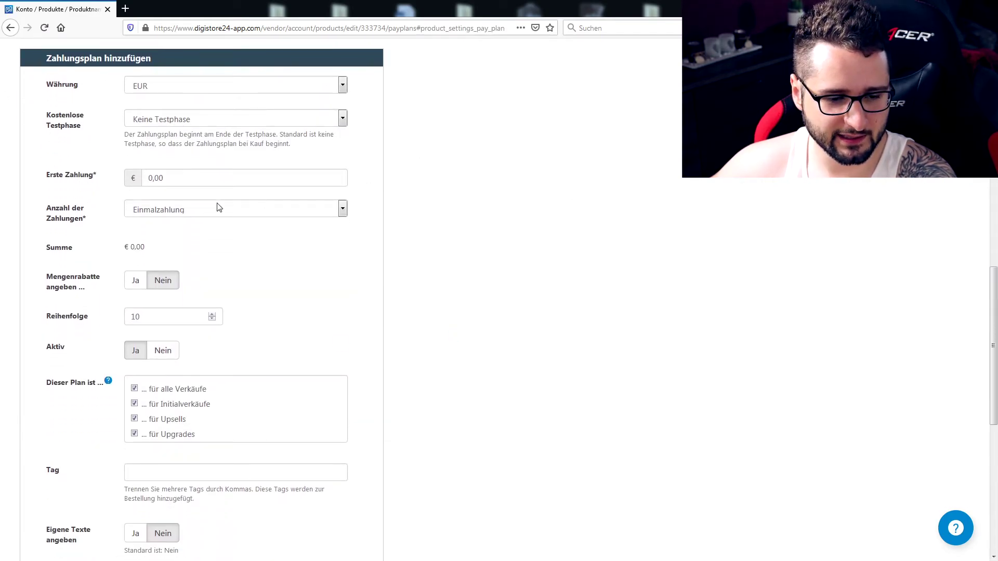
pyautogui.moveTo(159, 178); pyautogui.dragTo(141, 179)
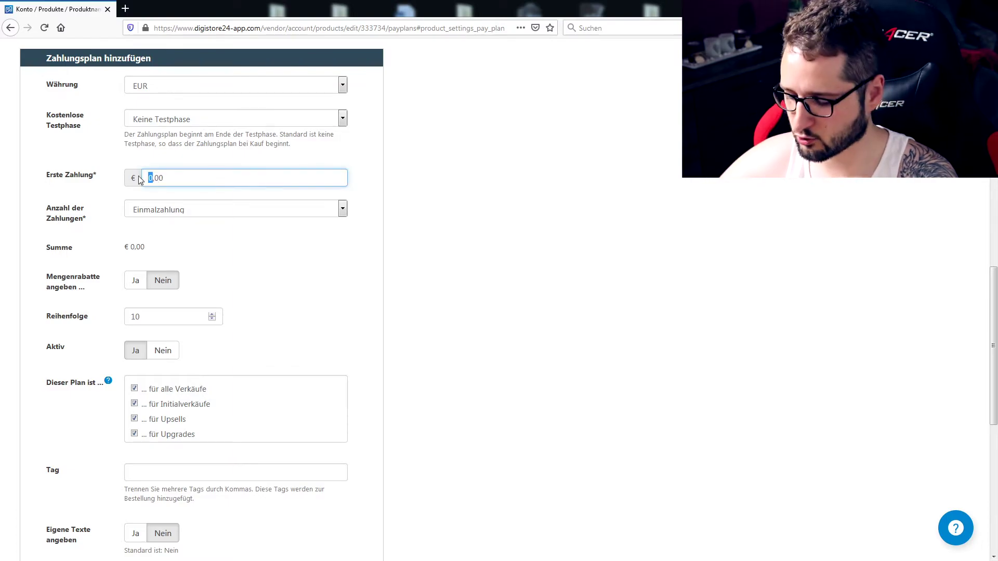
pyautogui.click(445, 298)
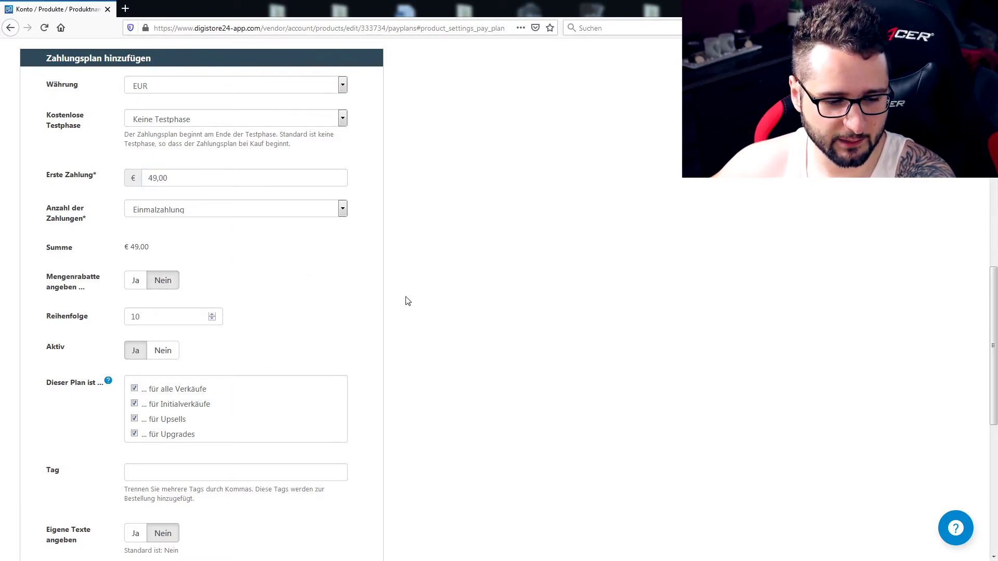
pyautogui.scroll(-1, 427, 309)
pyautogui.scroll(-3, 427, 309)
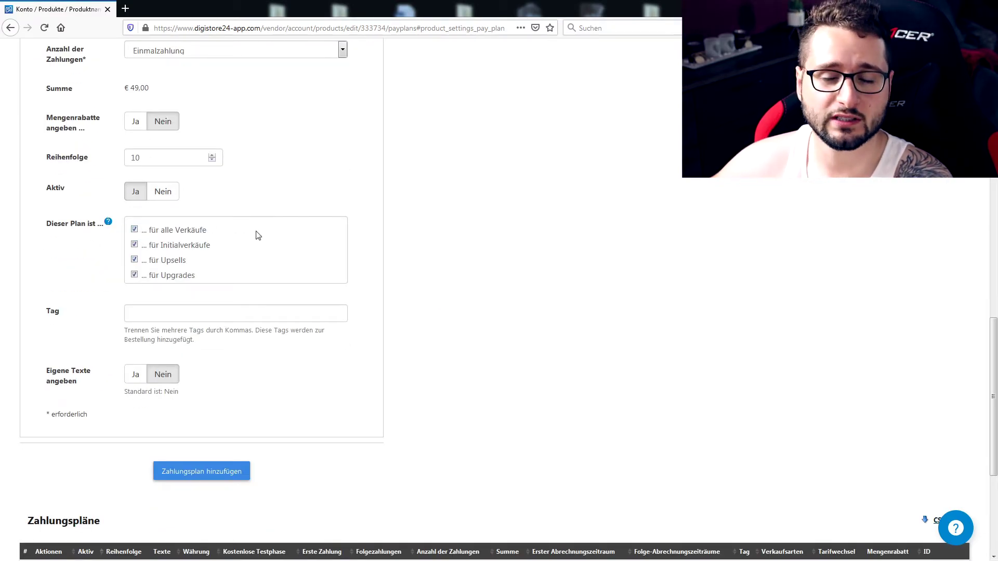
pyautogui.scroll(2, 463, 410)
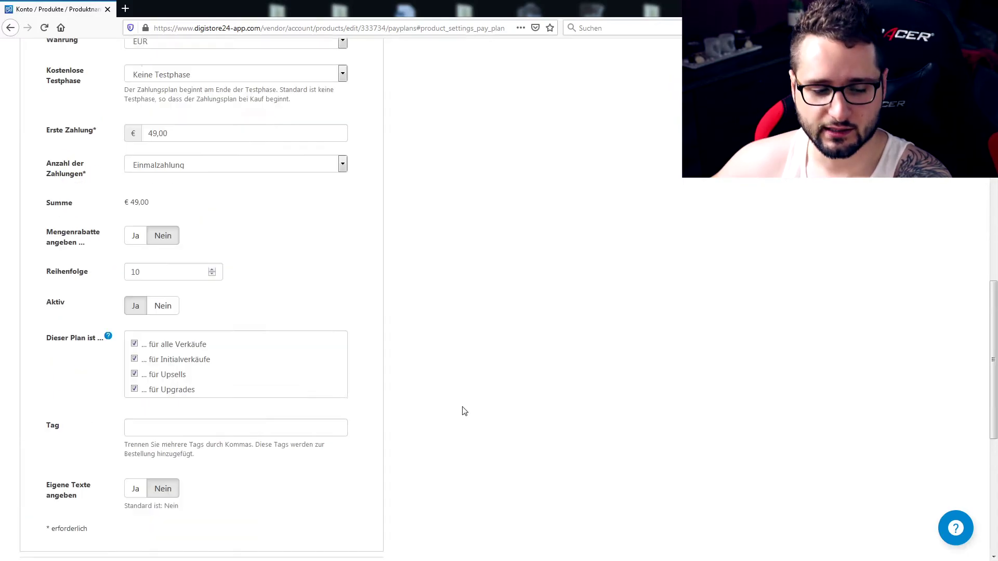
# Step: Restrict the new payment plan to "... für Initialverkäufe", excluding all sales, upsells and upgrades
pyautogui.scroll(-1, 308, 289)
pyautogui.click(176, 287)
pyautogui.click(158, 285)
pyautogui.click(135, 298)
pyautogui.click(136, 287)
pyautogui.click(135, 297)
pyautogui.click(135, 298)
pyautogui.click(135, 312)
pyautogui.click(135, 328)
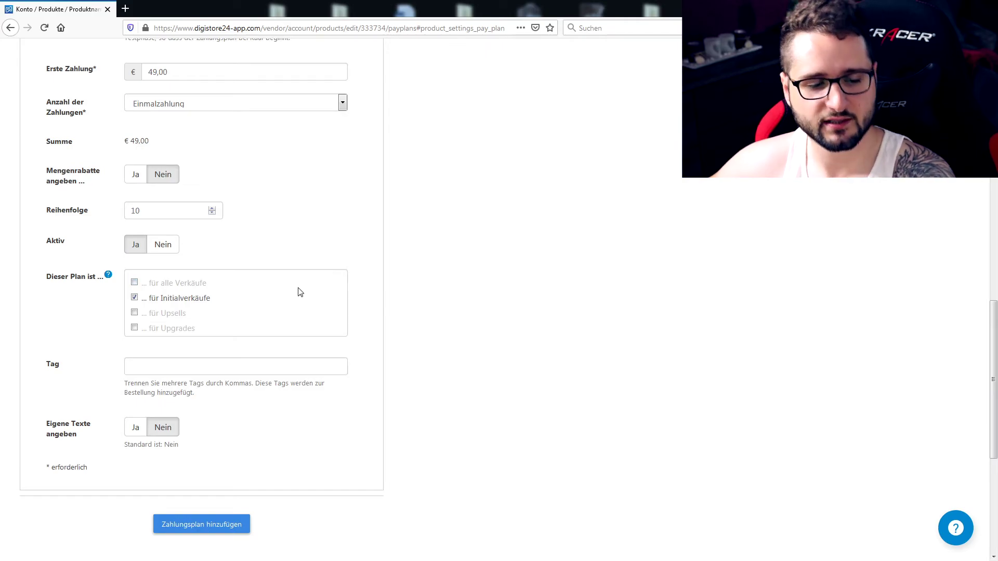
# Step: Try Ja for "Eigene Texte angeben" to view its text fields and switch it back to Nein
pyautogui.scroll(-4, 286, 282)
pyautogui.click(135, 215)
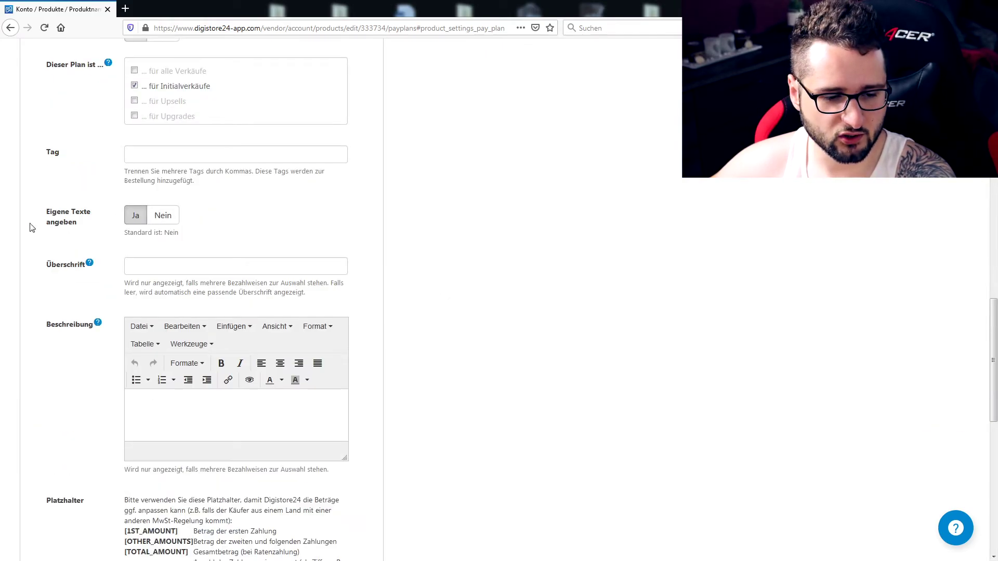
pyautogui.click(158, 219)
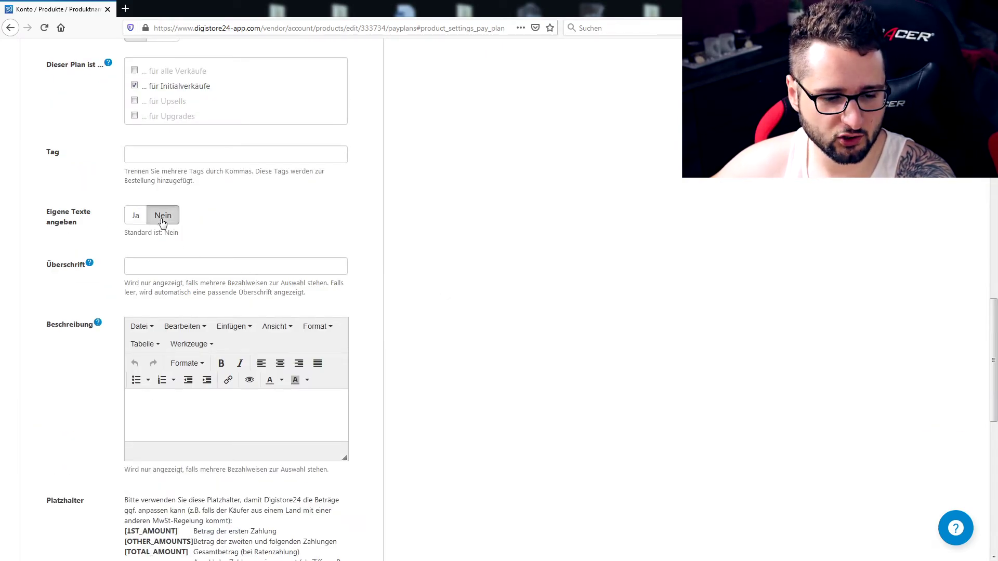
# Step: Review the new one-time payment plan and add it to the product
pyautogui.scroll(1, 237, 346)
pyautogui.scroll(5, 541, 289)
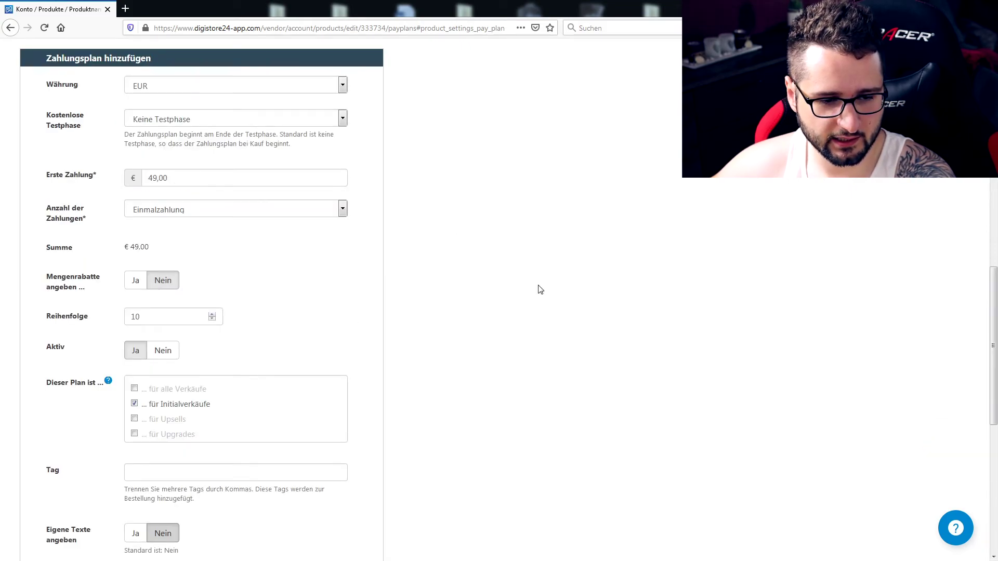
pyautogui.scroll(-4, 519, 291)
pyautogui.click(241, 419)
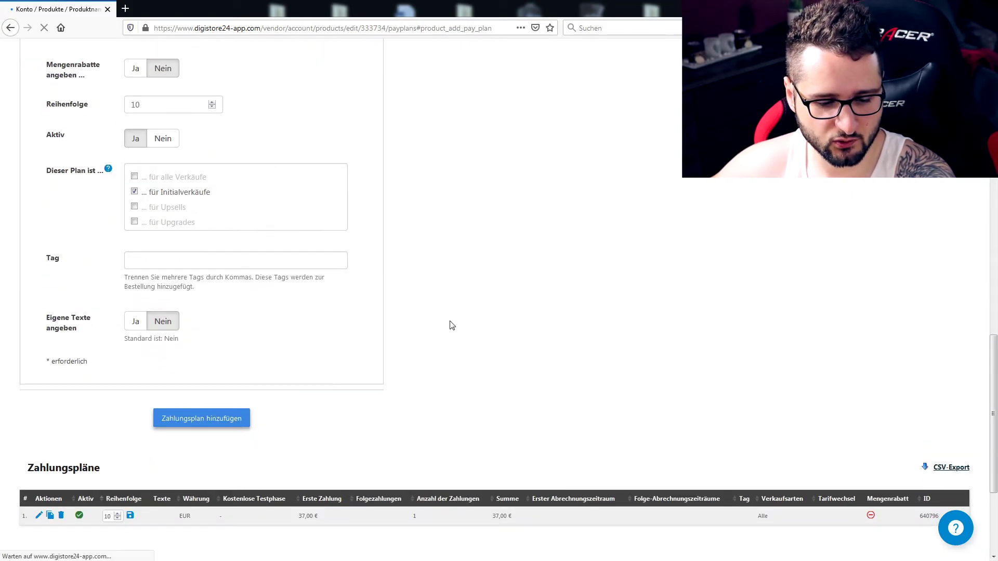
# Step: Delete the 37,00 € payment plan from the product's payment plan list
pyautogui.scroll(-7, 390, 348)
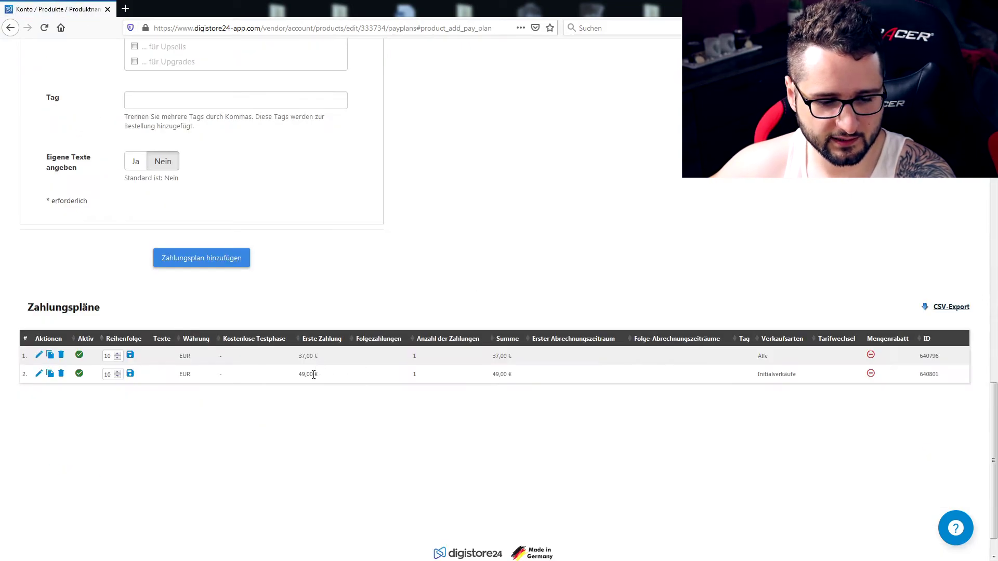
pyautogui.click(61, 373)
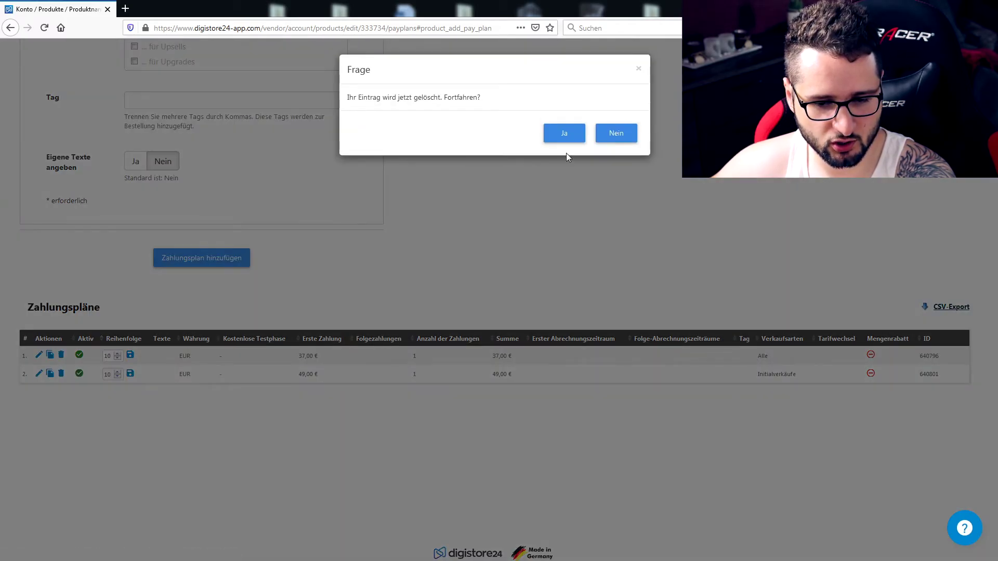
pyautogui.click(563, 133)
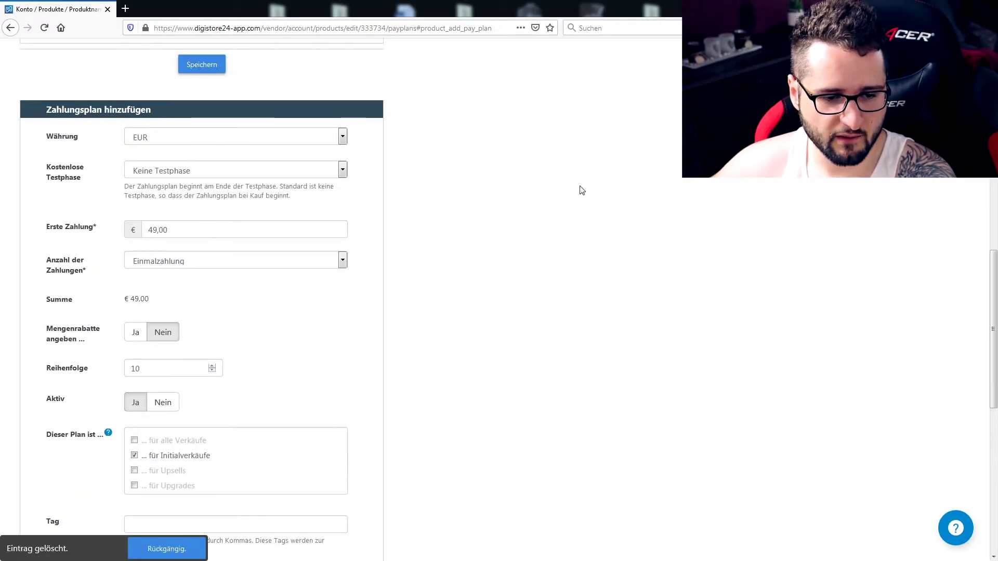
# Step: Set up the new payment plan with 2 payments and a first payment of 20,00 EUR
pyautogui.click(343, 262)
pyautogui.click(138, 310)
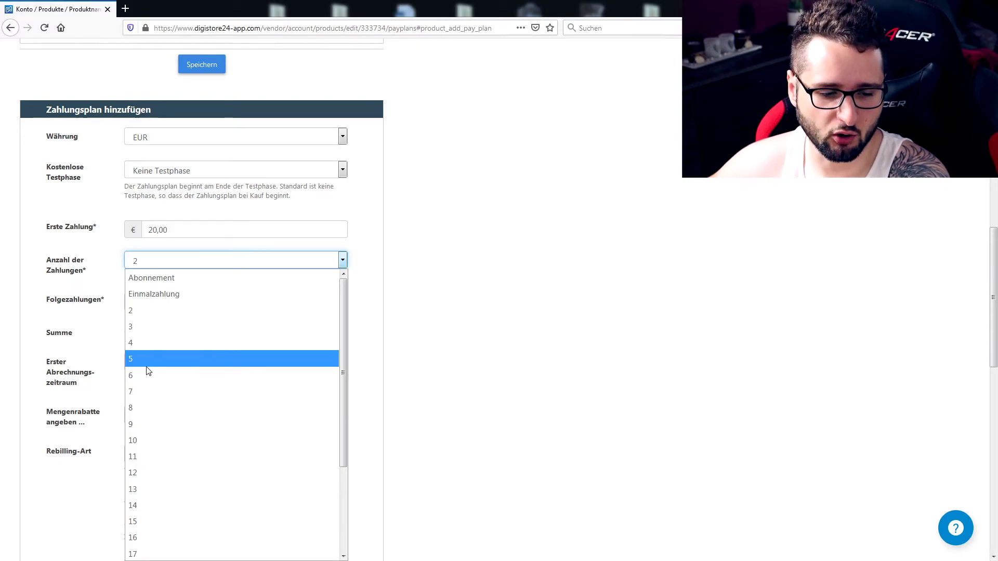
pyautogui.click(139, 310)
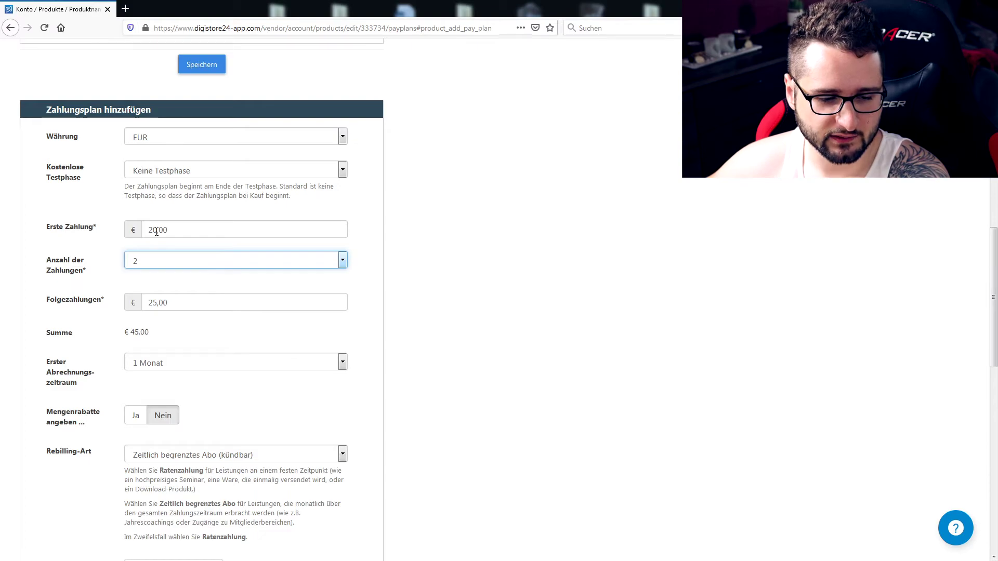
# Step: Set the new plan's follow-up payments to 35,00 EUR and its number of payments to Abonnement
pyautogui.click(156, 303)
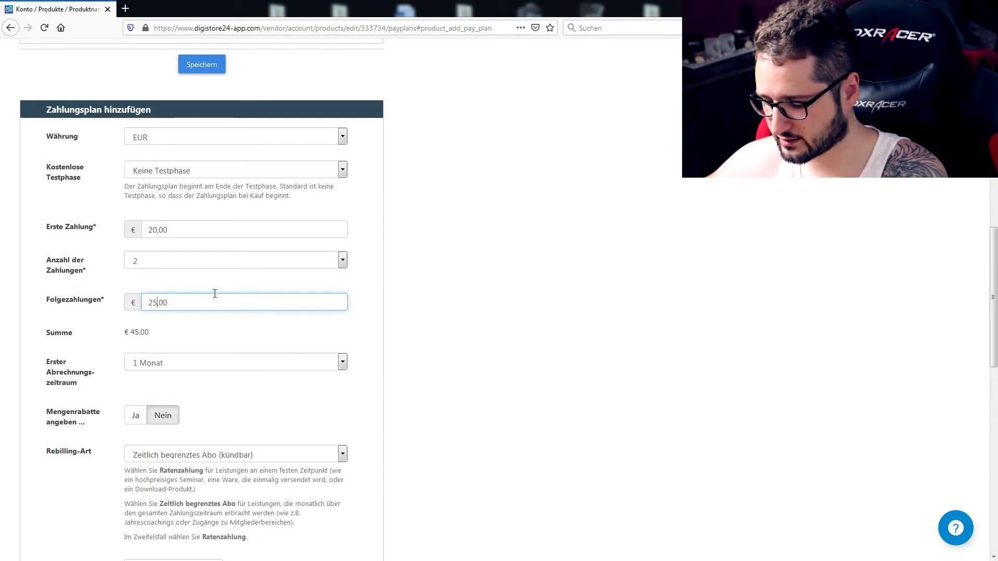
pyautogui.doubleClick(158, 304)
pyautogui.write('30')
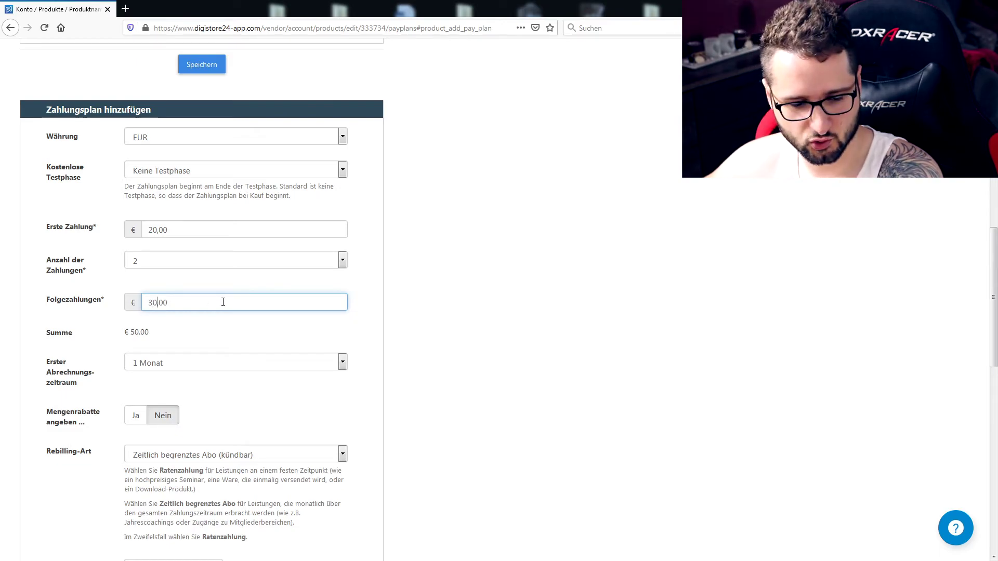
pyautogui.click(493, 303)
pyautogui.moveTo(155, 304); pyautogui.dragTo(158, 304)
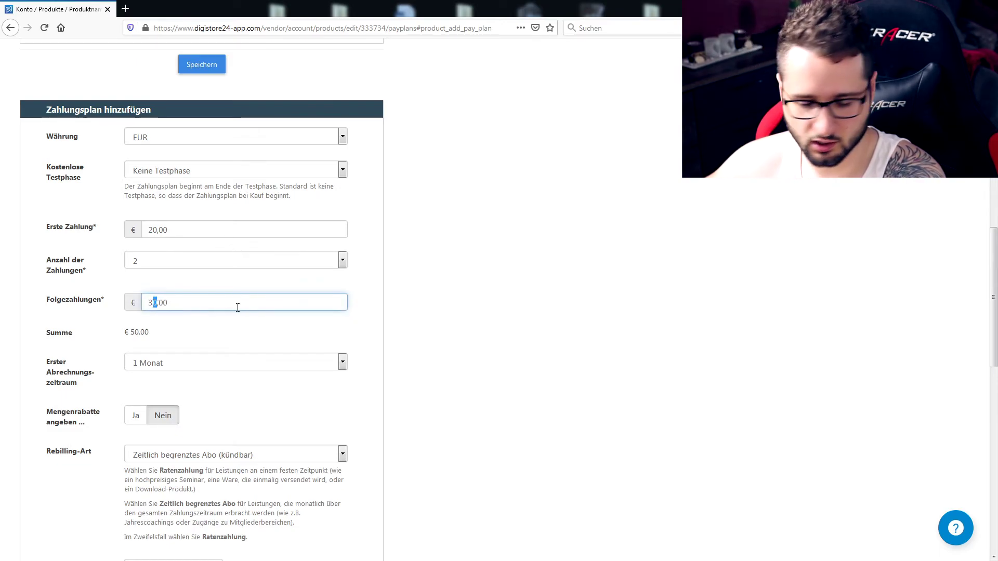
pyautogui.click(480, 318)
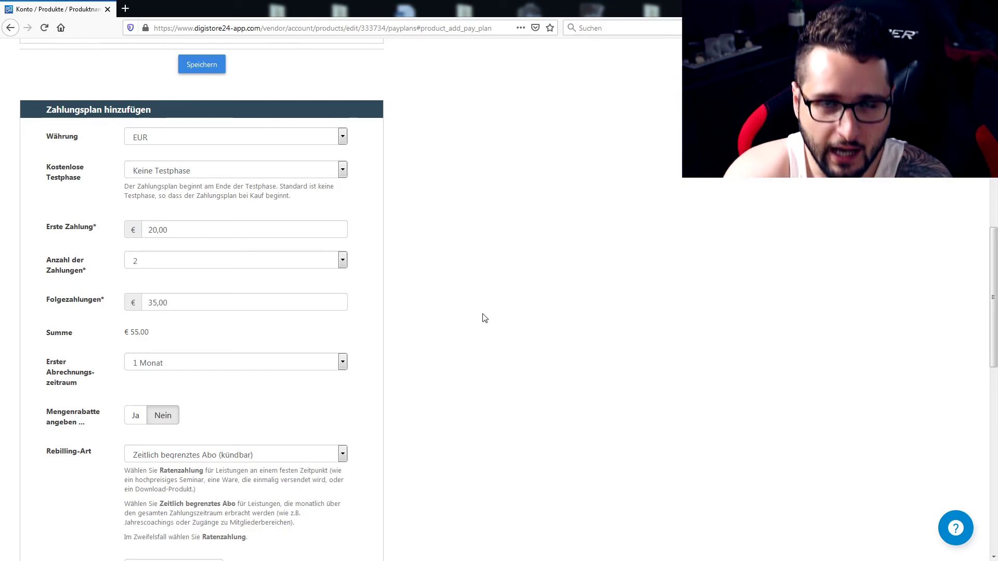
pyautogui.hotkey('alt', 'Down')
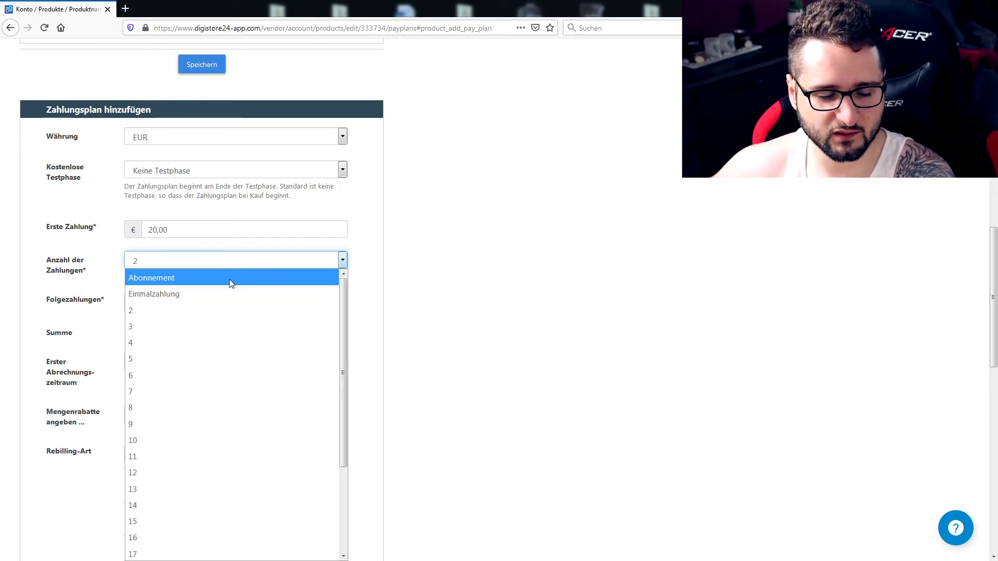
pyautogui.click(166, 279)
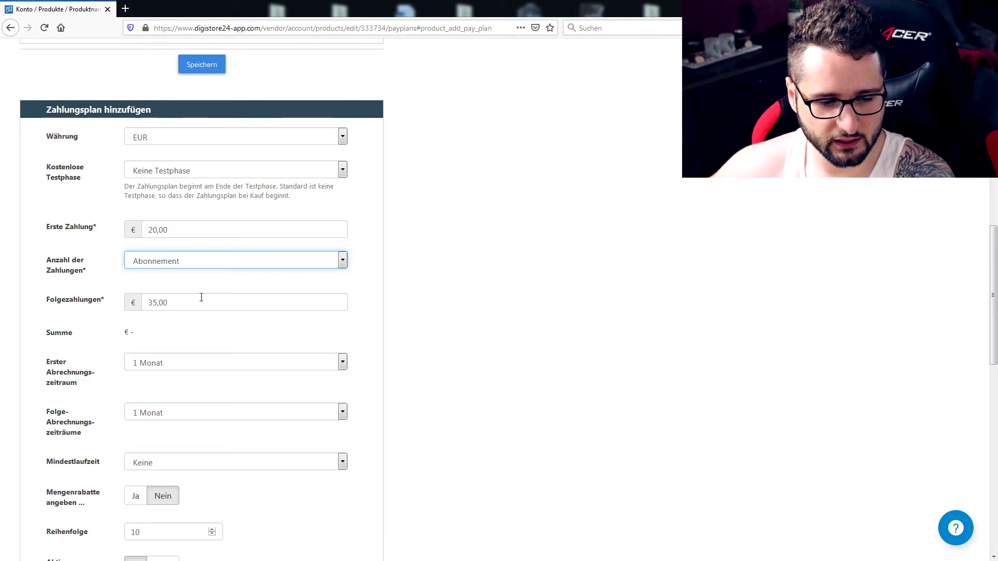
# Step: Try a free trial period of 1 Monat for the new plan and switch it back to Keine Testphase
pyautogui.click(309, 170)
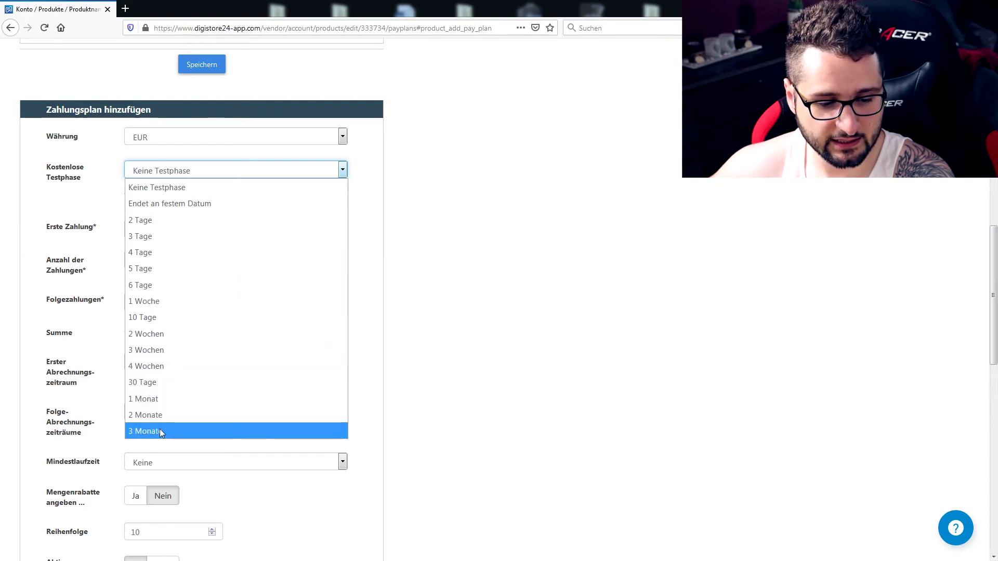
pyautogui.click(156, 399)
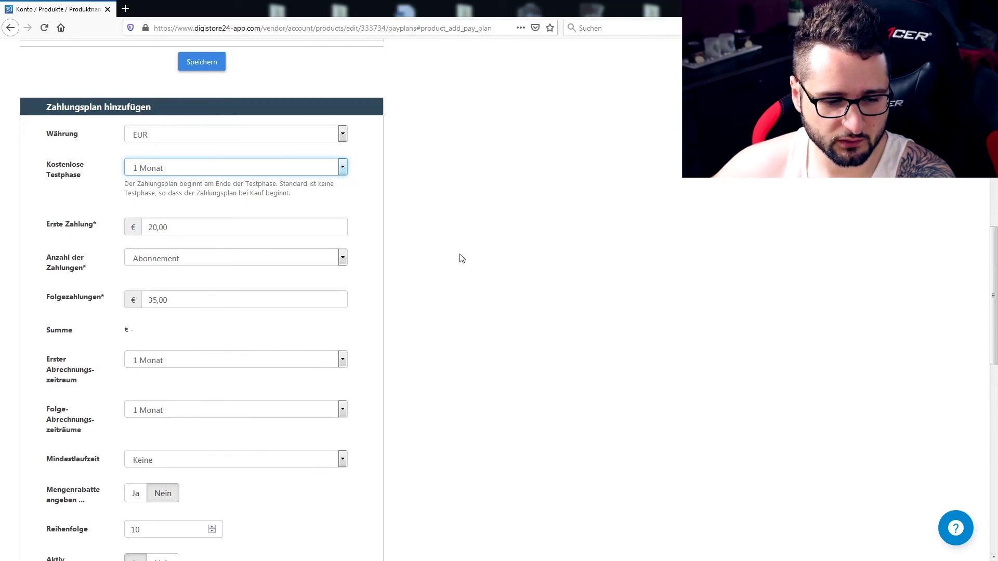
pyautogui.scroll(1, 341, 226)
pyautogui.click(341, 225)
pyautogui.click(253, 245)
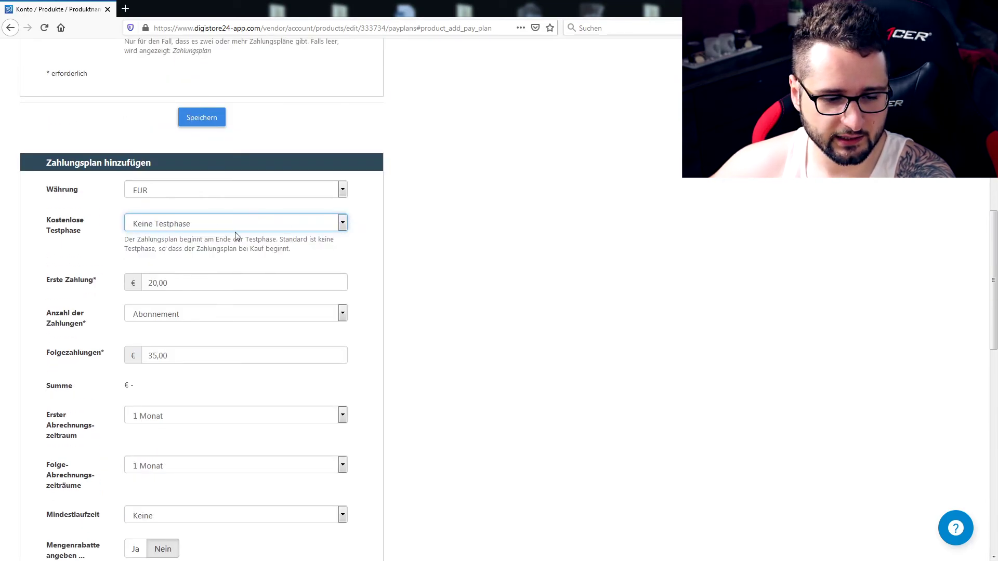
pyautogui.click(517, 245)
# Step: Review the remaining settings of the subscription payment plan and add it to the product
pyautogui.scroll(-4, 521, 246)
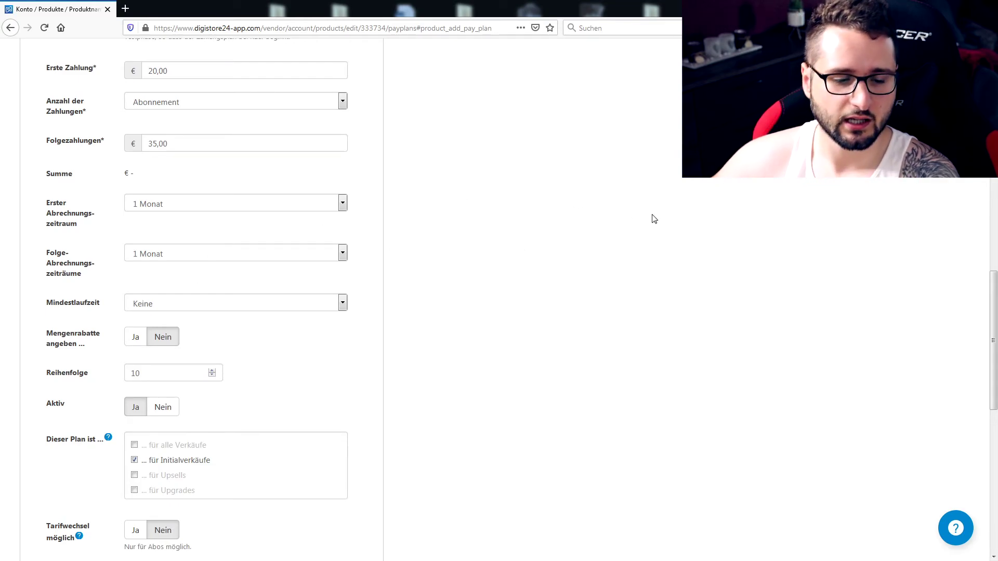
pyautogui.scroll(-6, 622, 231)
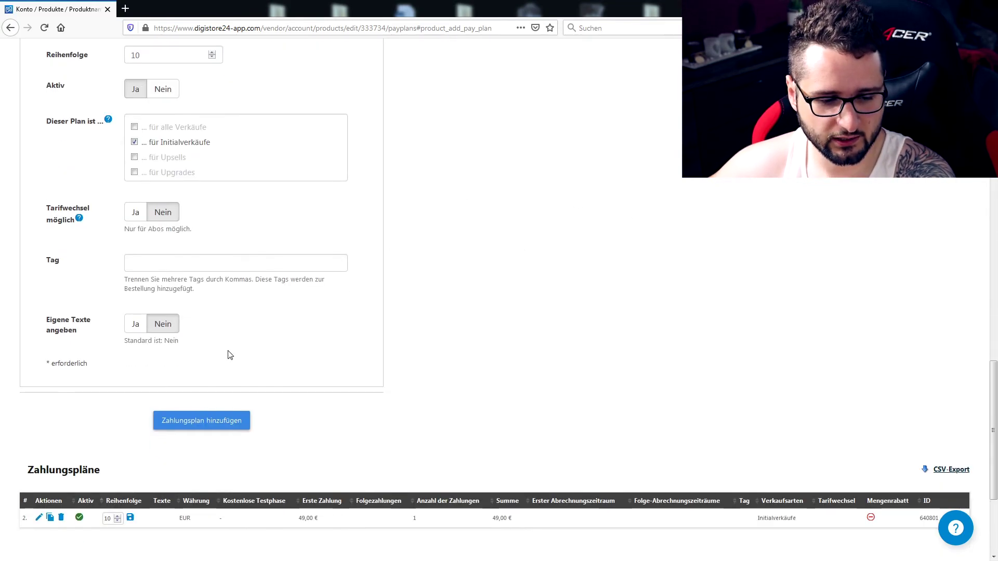
pyautogui.click(192, 421)
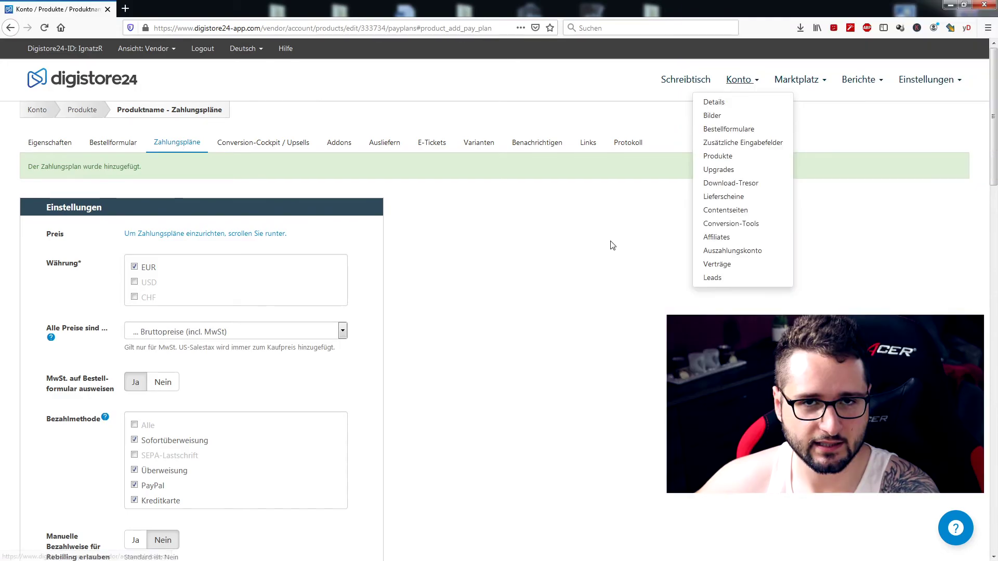
# Step: Open the list of all products and view the approval checklist for "Produktname" without submitting it
pyautogui.moveTo(738, 85)
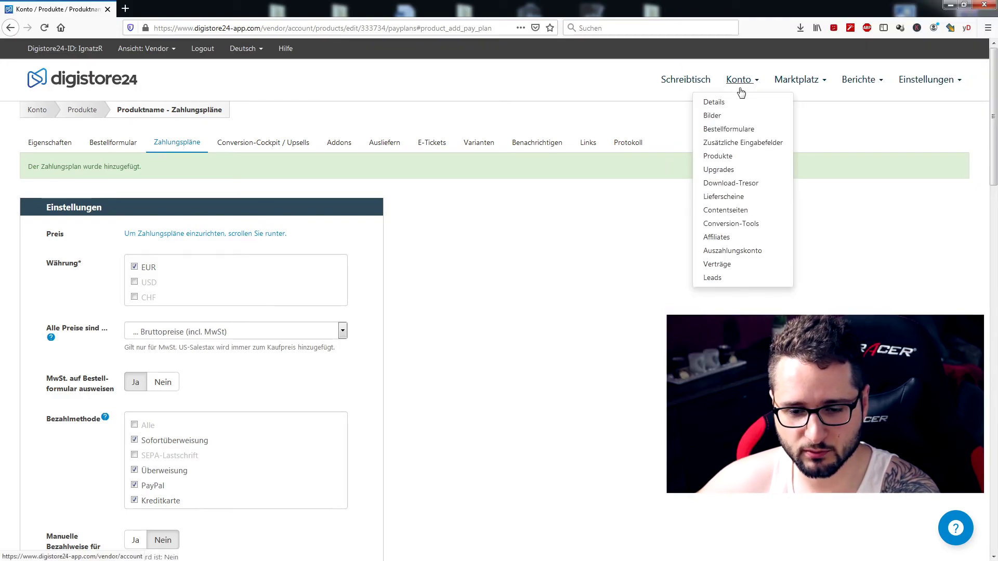
pyautogui.click(725, 158)
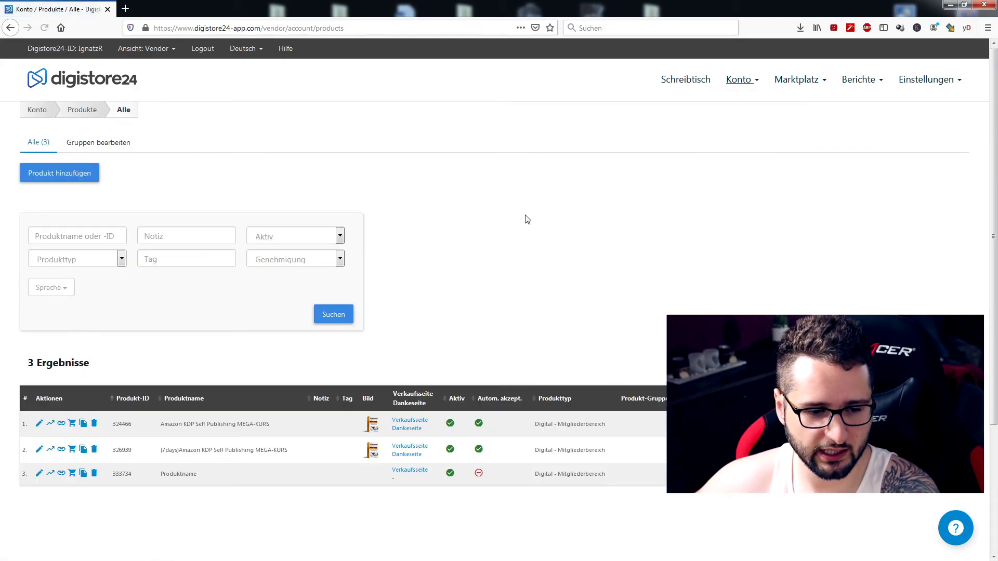
pyautogui.scroll(-2, 519, 270)
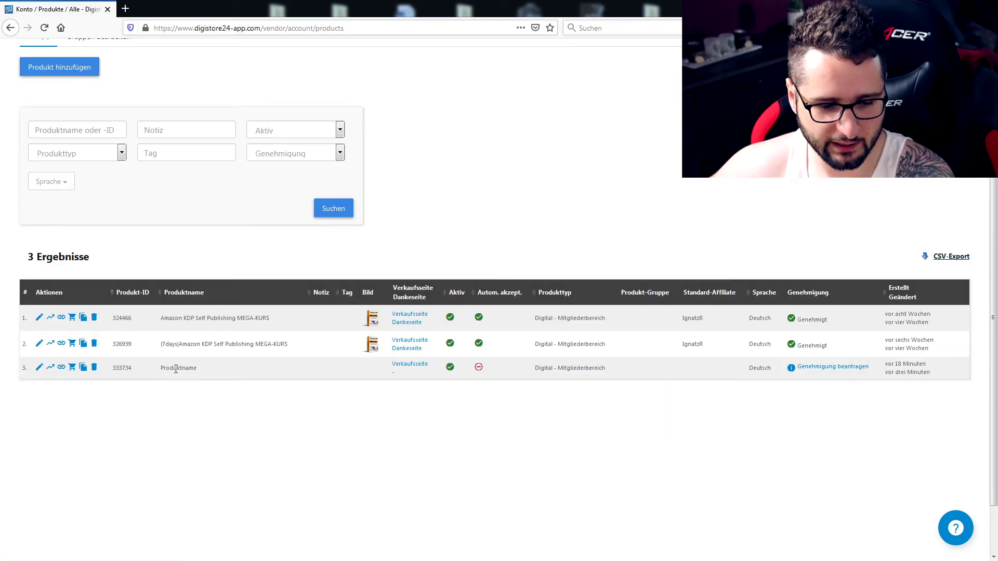
pyautogui.click(830, 368)
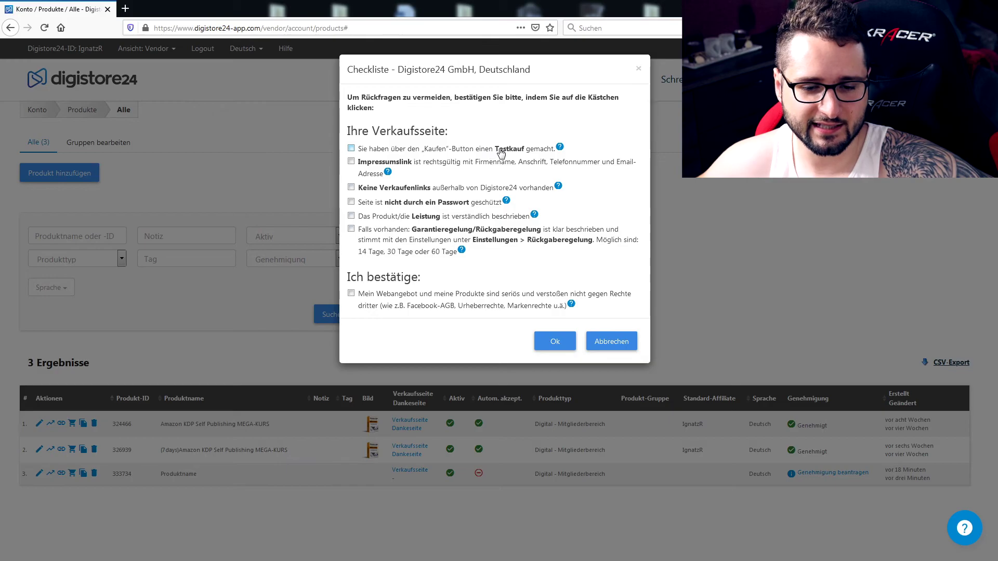
pyautogui.click(611, 342)
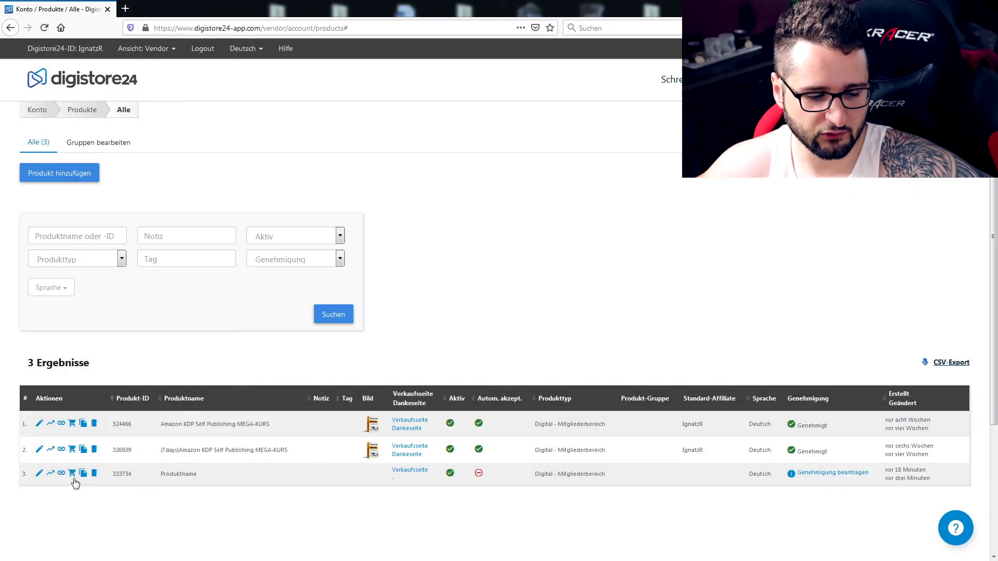
# Step: Examine the order form of "Produktname", including its payment plan choice and payment methods, and close it
pyautogui.click(72, 474)
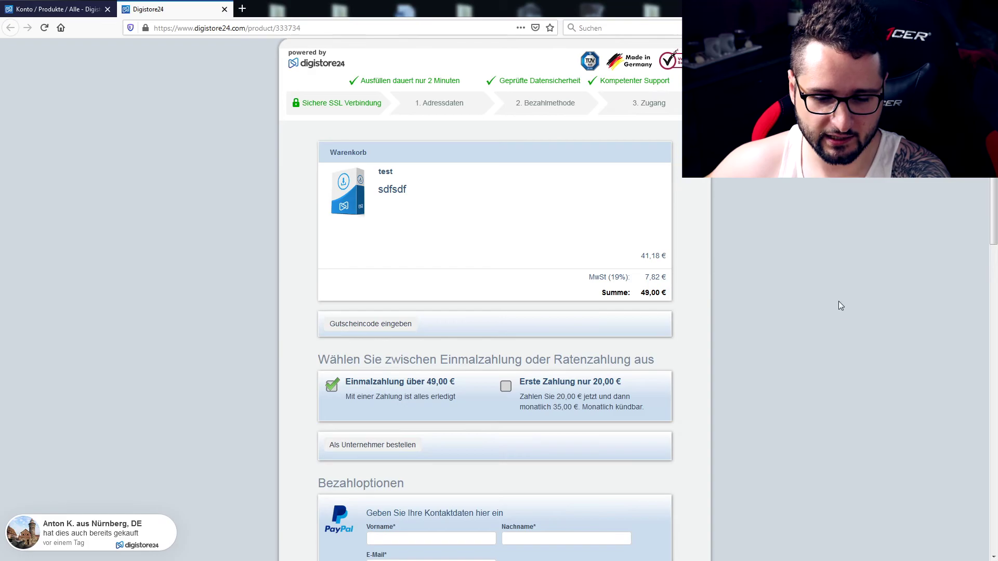
pyautogui.scroll(-2, 727, 315)
pyautogui.scroll(-7, 742, 321)
pyautogui.scroll(7, 773, 316)
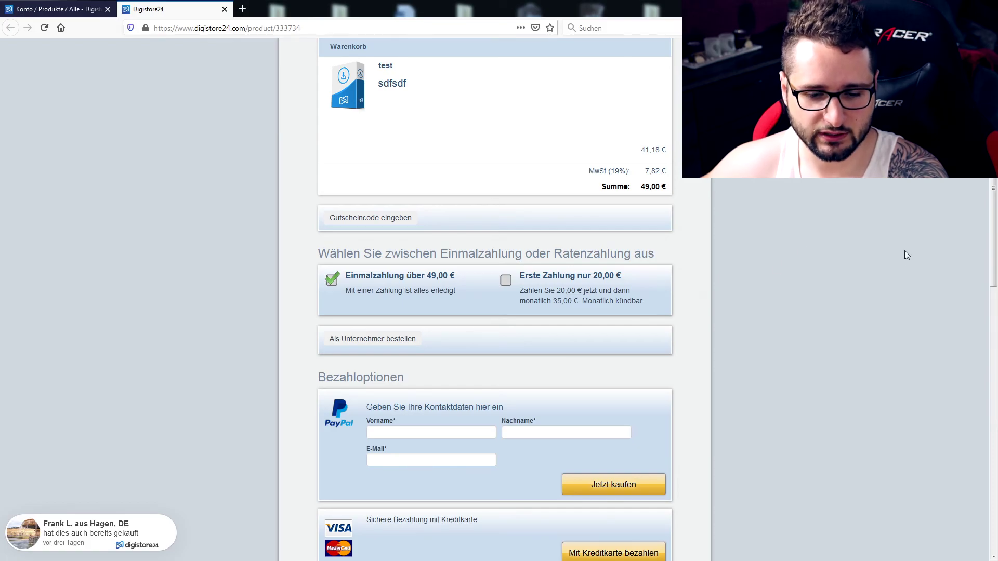
pyautogui.scroll(-10, 822, 234)
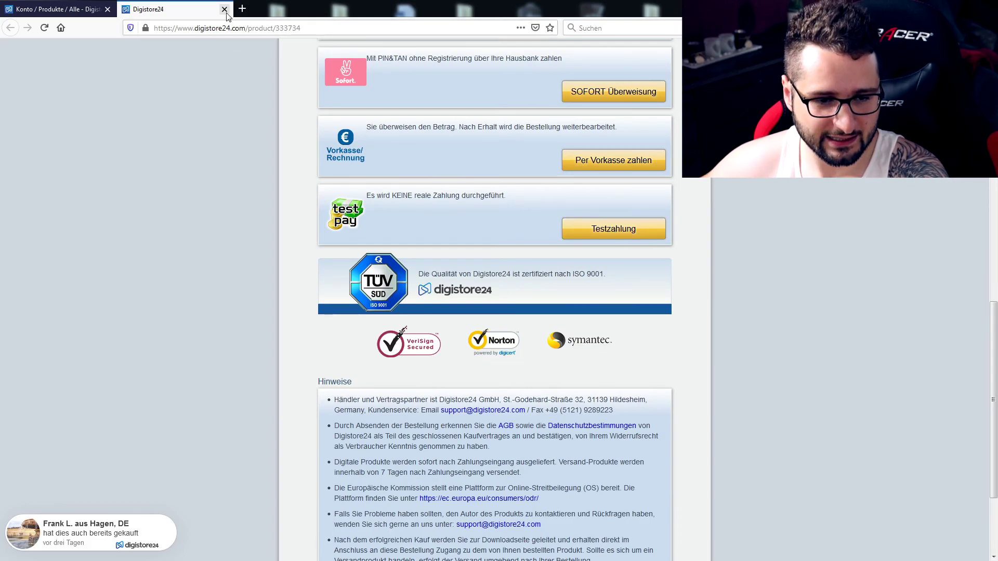
pyautogui.hotkey('ctrl', 'w')
# Step: Tick all items of the approval checklist for "Produktname" and cancel the approval request
pyautogui.scroll(-3, 485, 293)
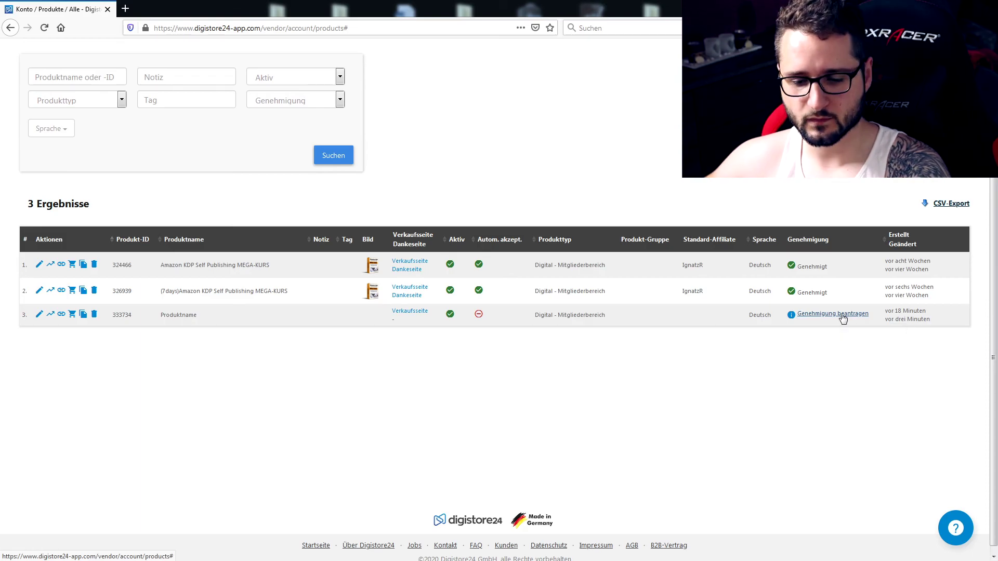
pyautogui.click(842, 314)
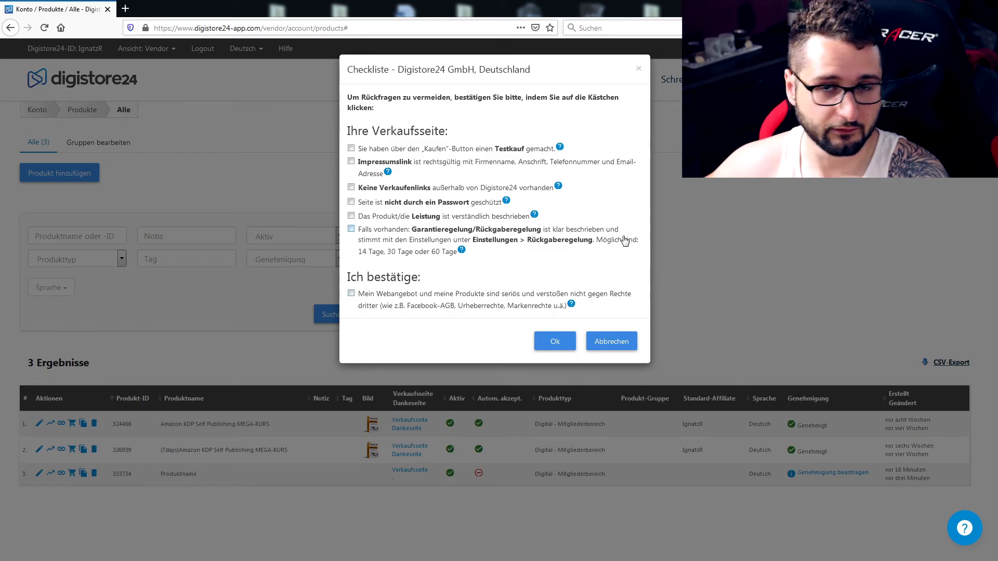
pyautogui.click(351, 294)
pyautogui.click(351, 229)
pyautogui.click(351, 216)
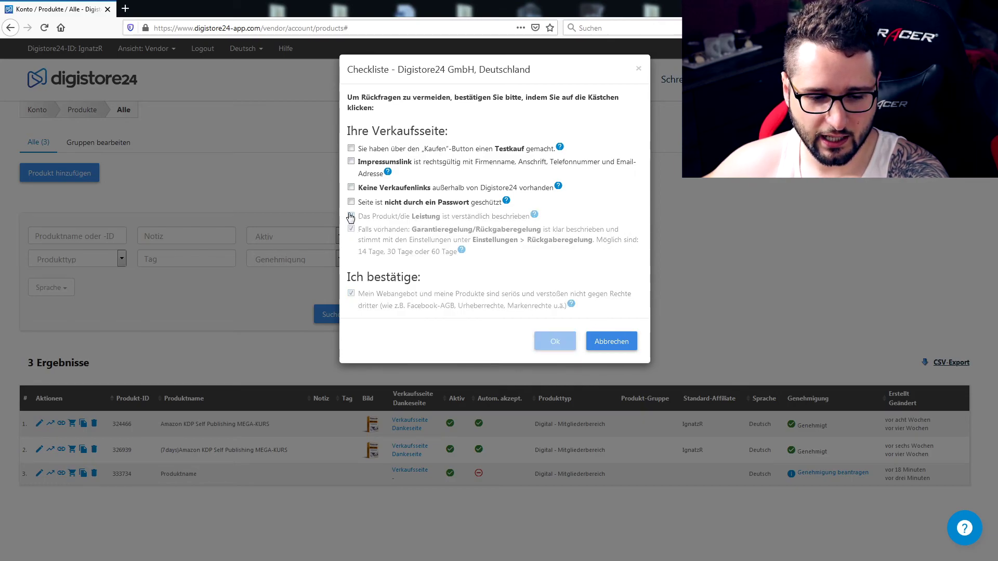
pyautogui.click(352, 202)
pyautogui.click(351, 148)
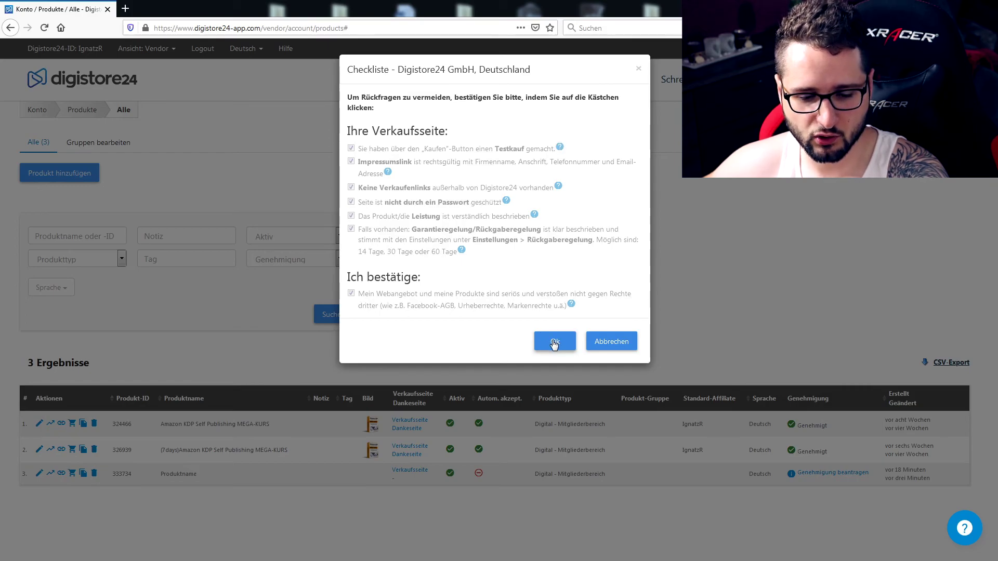
pyautogui.click(611, 341)
pyautogui.scroll(-3, 760, 472)
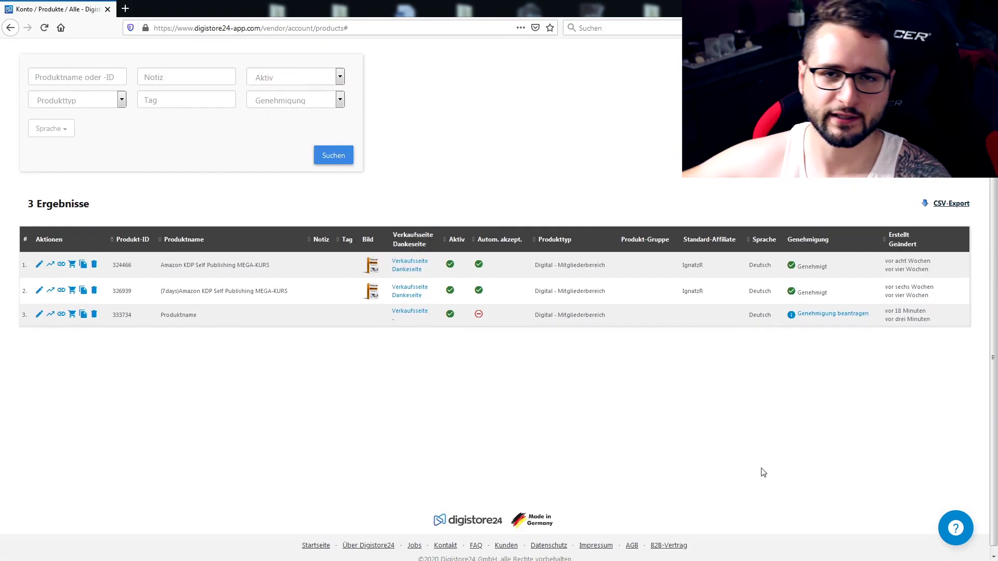